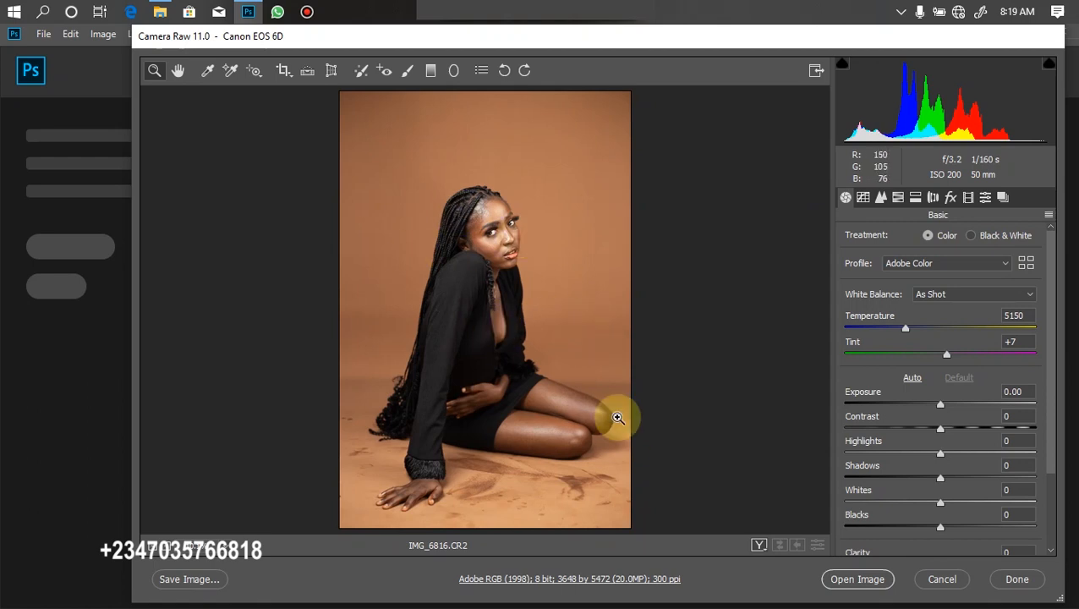
- Set the raw photo's exposure to -0.20, contrast to +5, highlights to -23, whites to -29 and clarity to +8
left_click(941, 405)
left_click_drag(942, 409, 935, 404)
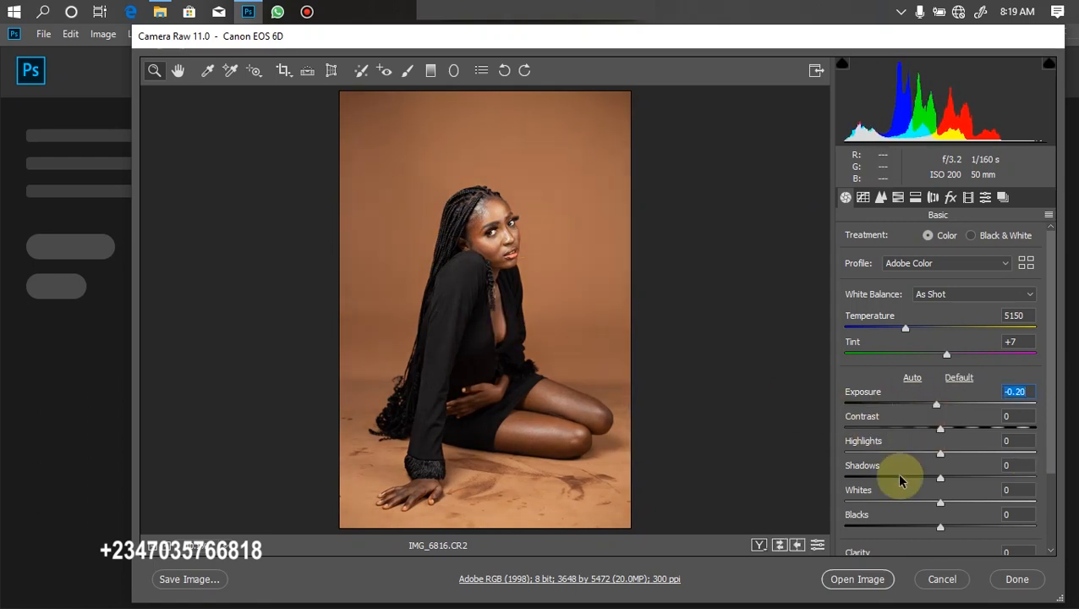
left_click_drag(939, 453, 917, 454)
left_click_drag(939, 503, 912, 498)
left_click_drag(943, 431, 948, 435)
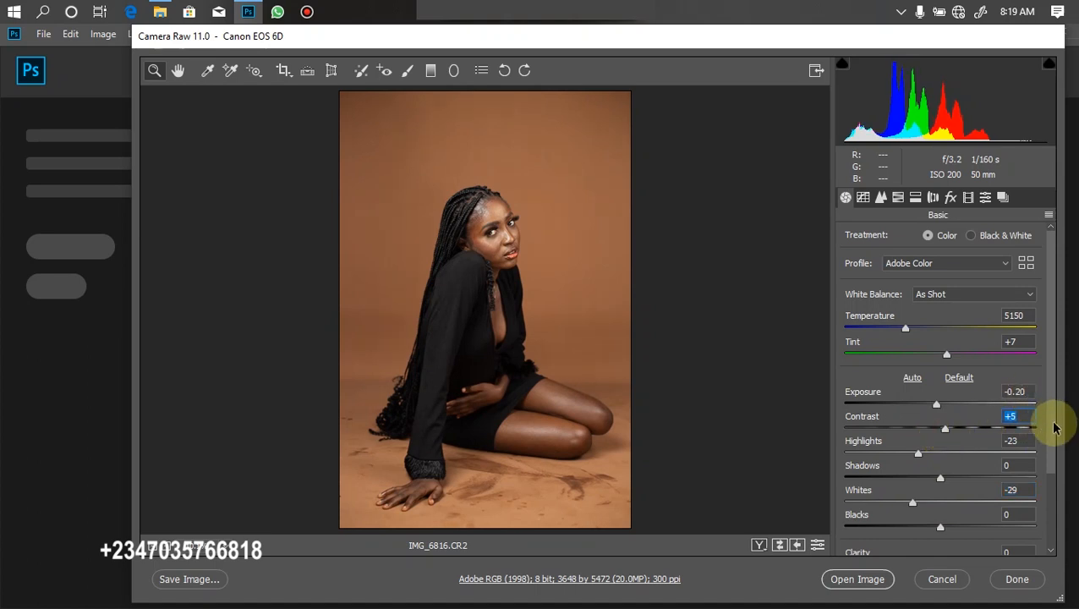
scroll(1054, 499, "down", 3)
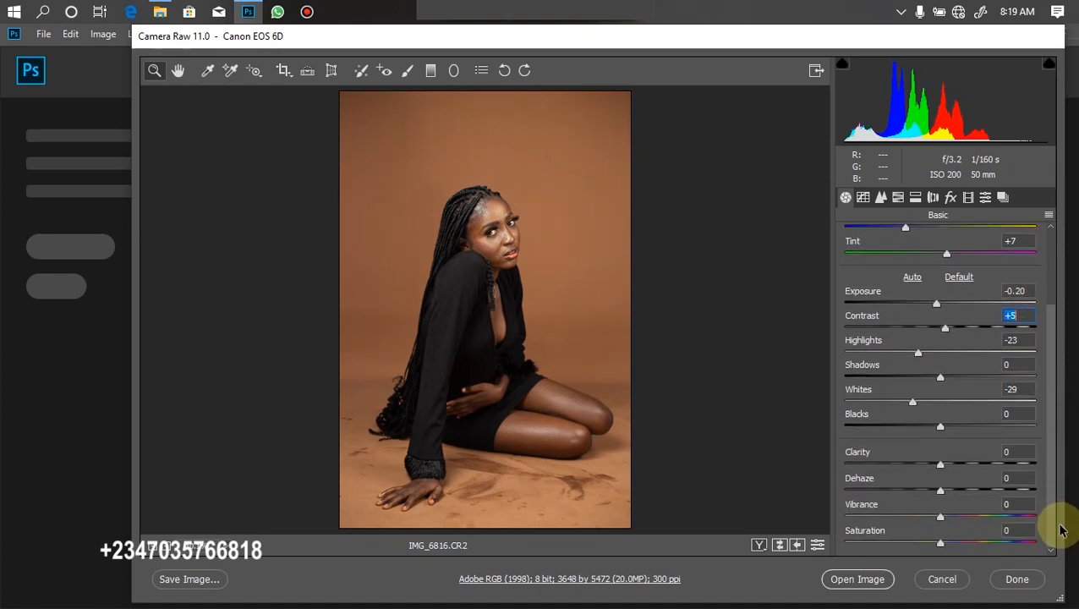
left_click_drag(939, 465, 948, 467)
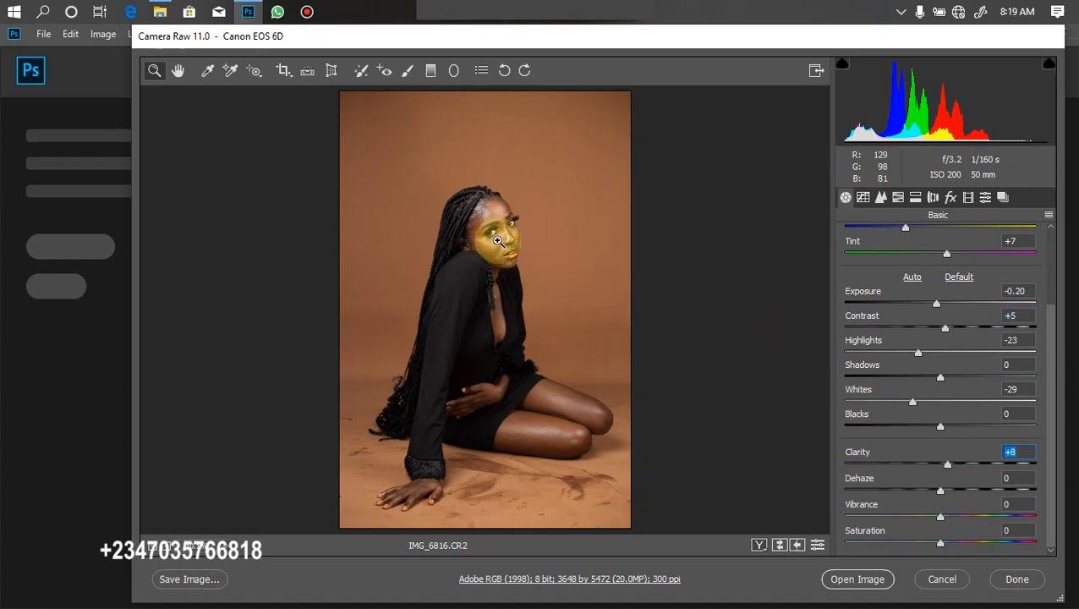
- Raise the oranges saturation to +8 in the HSL adjustments and open the developed photo for editing in Photoshop
left_click(662, 339)
left_click(614, 375)
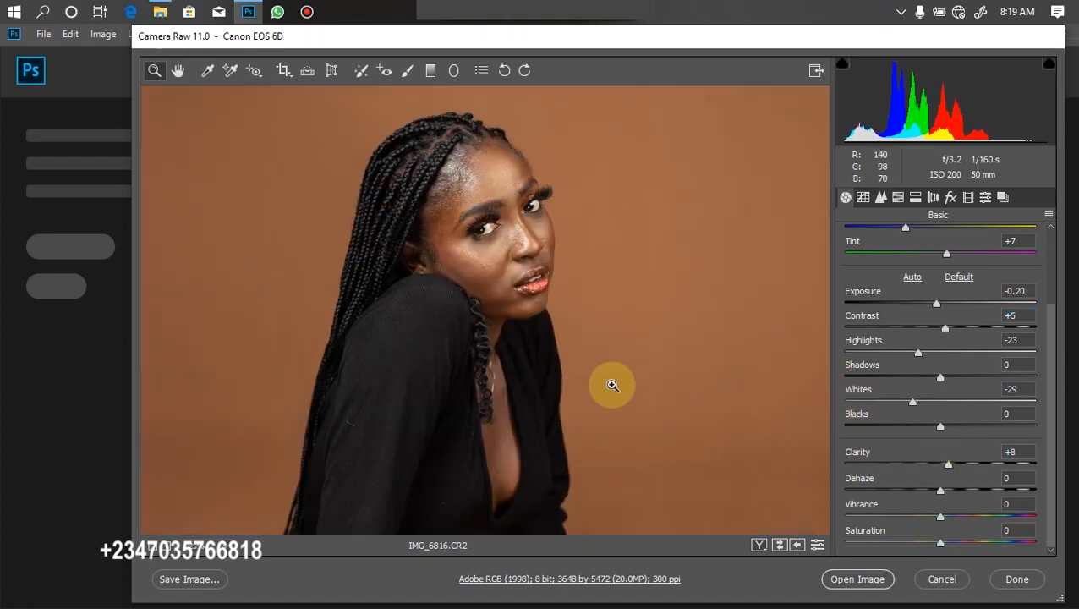
left_click(898, 197)
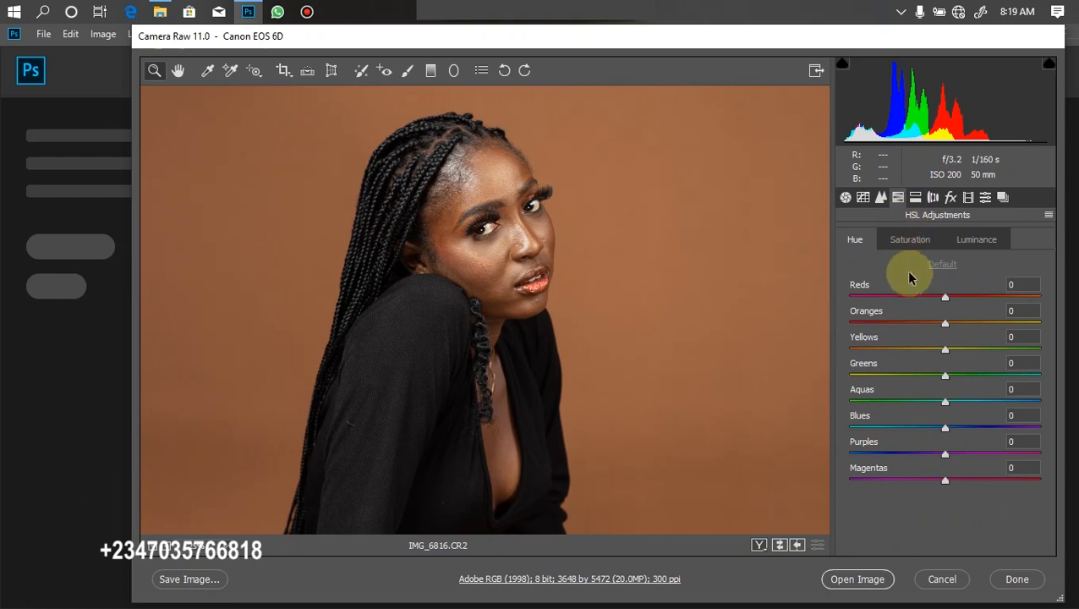
left_click(904, 240)
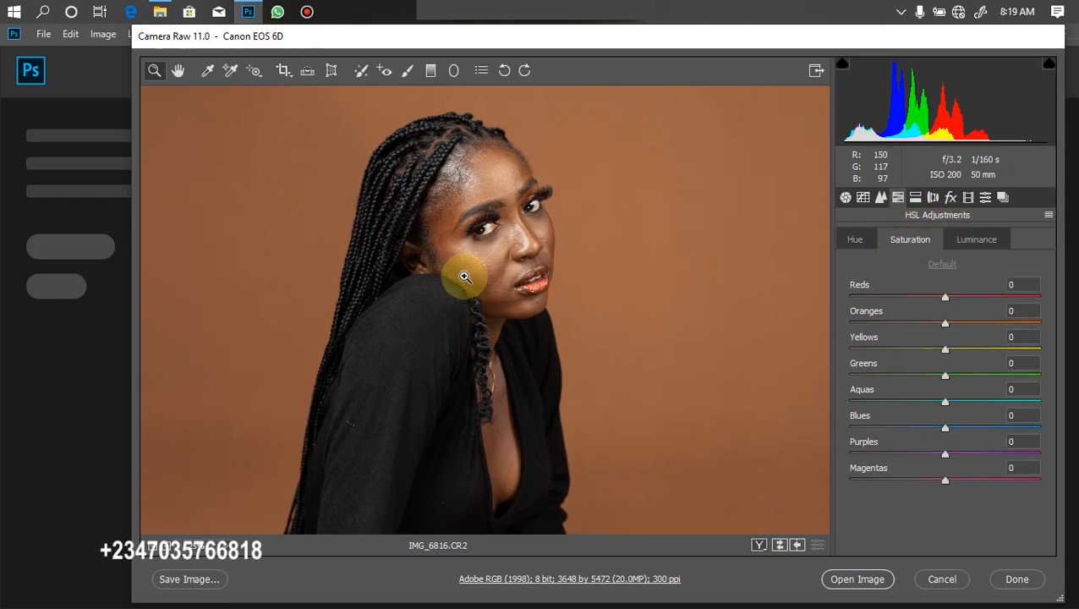
mouse_move(946, 324)
left_mouse_down()
mouse_move(962, 325)
mouse_move(955, 332)
left_mouse_up()
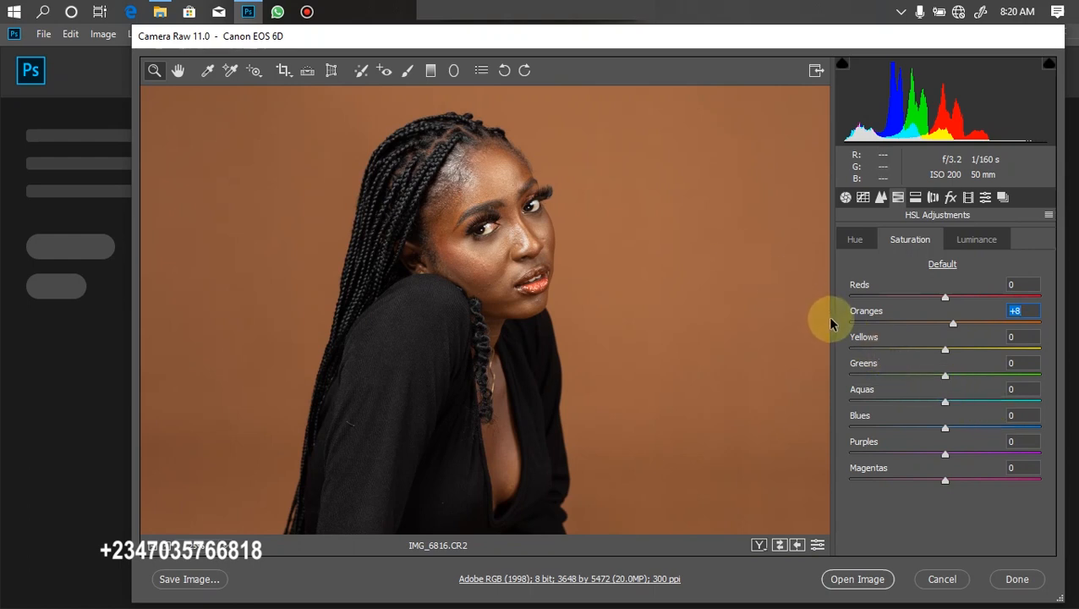
key("ctrl+0")
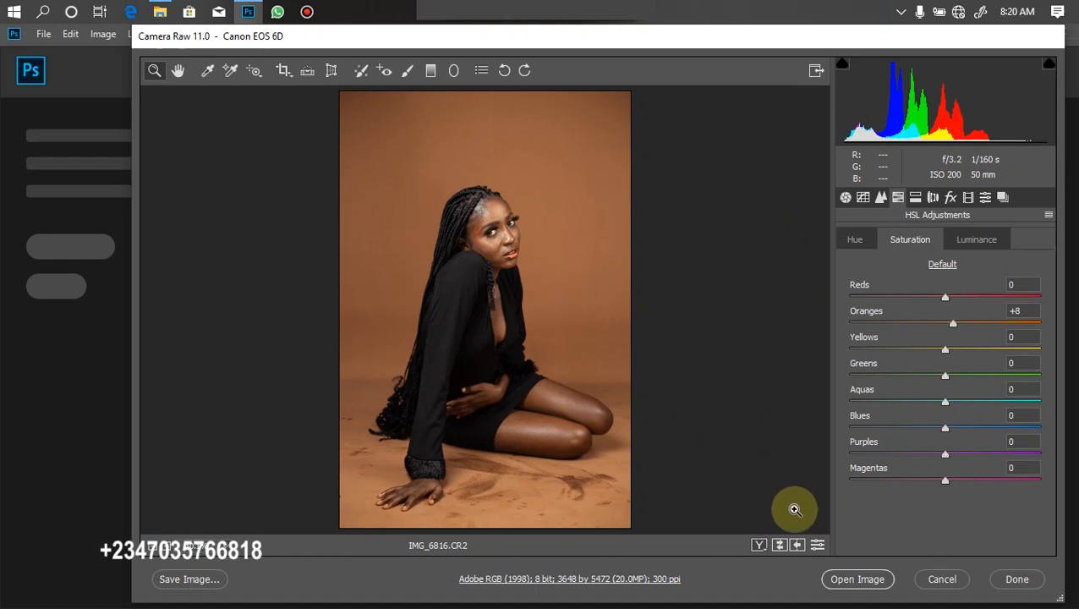
left_click(857, 579)
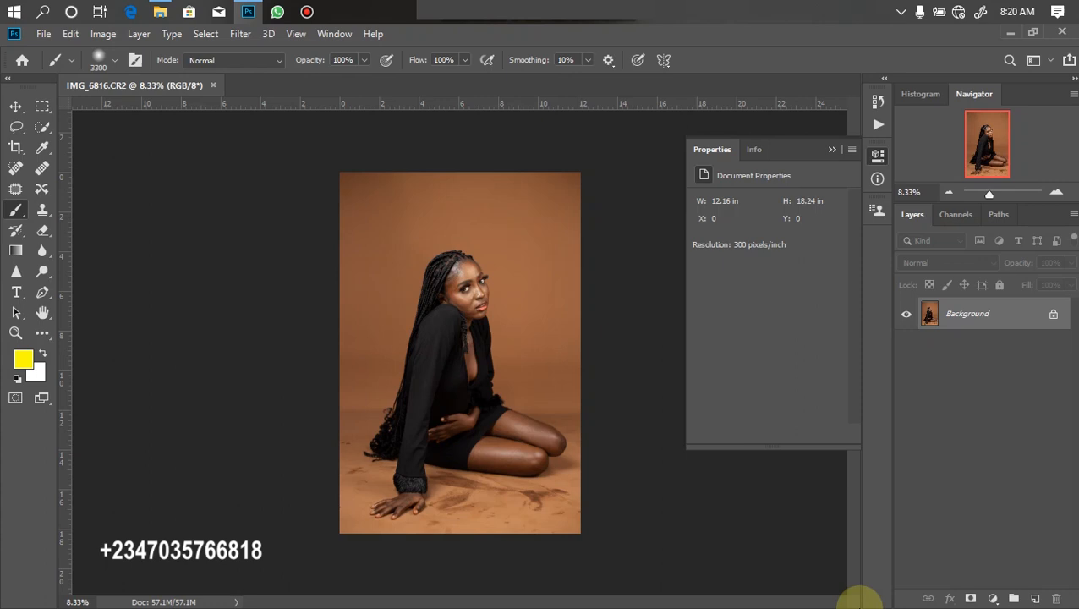
- Crop at a 4:5 ratio, extending the frame beyond the photo's two sides and lower edge to about 13.97 by 17.46 in
left_click(14, 149)
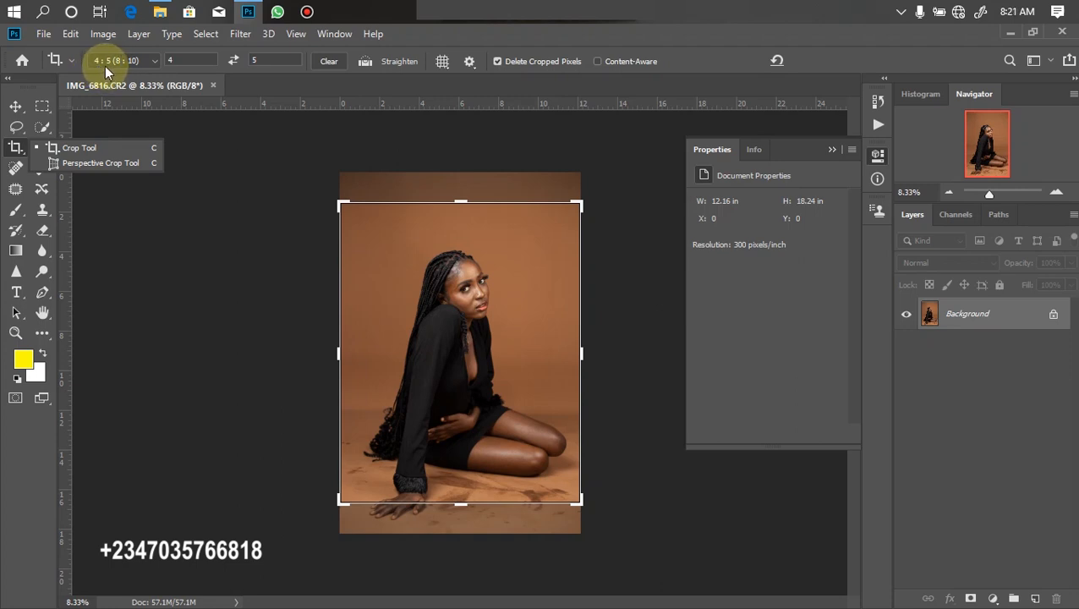
left_click_drag(444, 372, 466, 372)
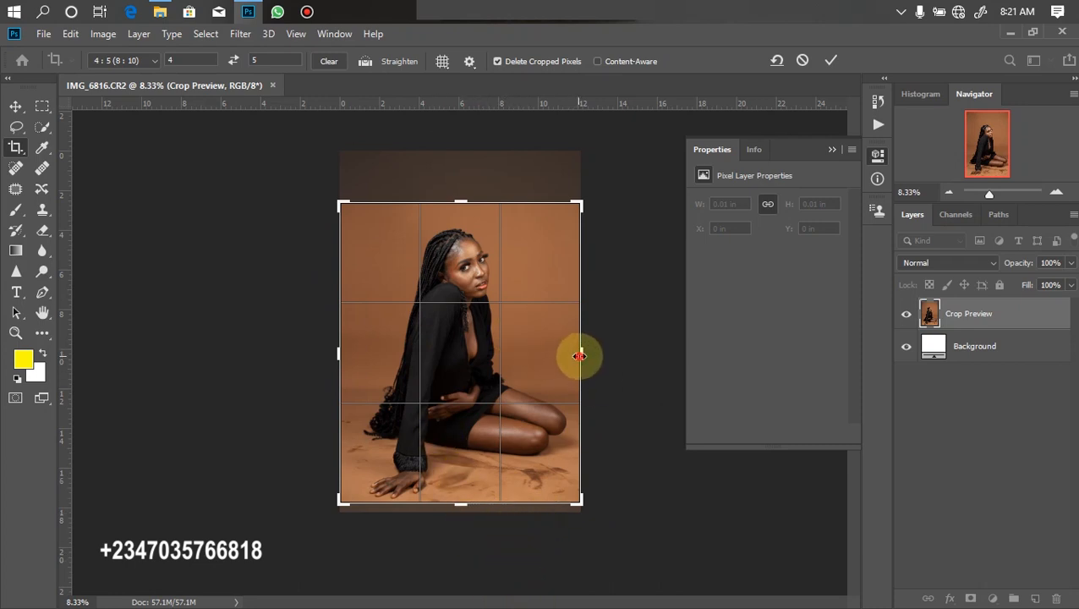
left_click_drag(579, 356, 585, 356)
left_click_drag(335, 356, 326, 358)
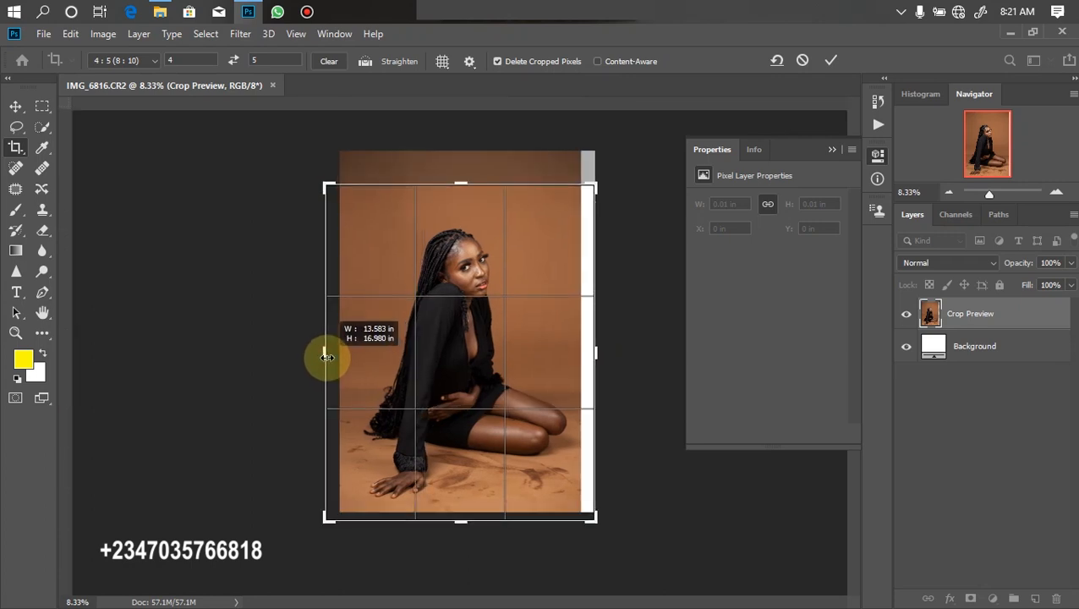
key("ctrl+r")
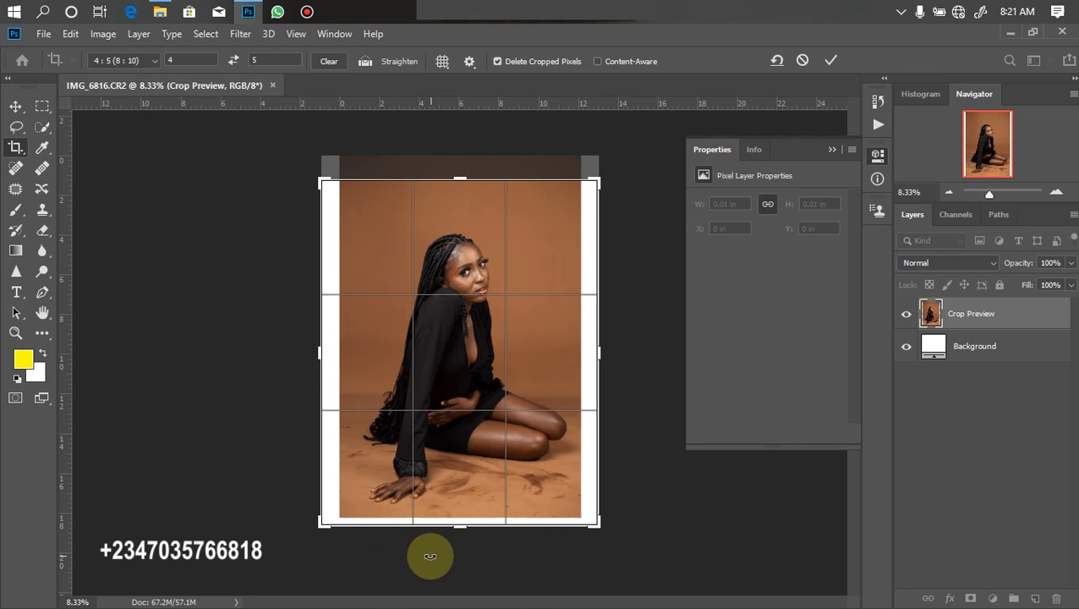
key("Return")
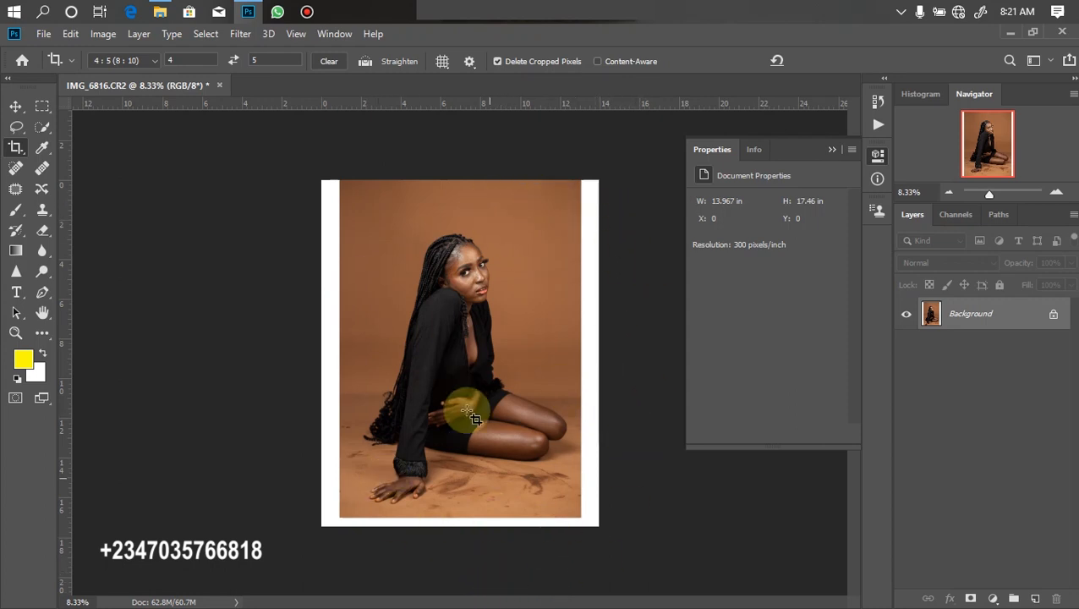
- Select the strip along the photo's left edge with the Rectangular Marquee and stretch it outward to about 231% width over the white border
left_click(40, 107)
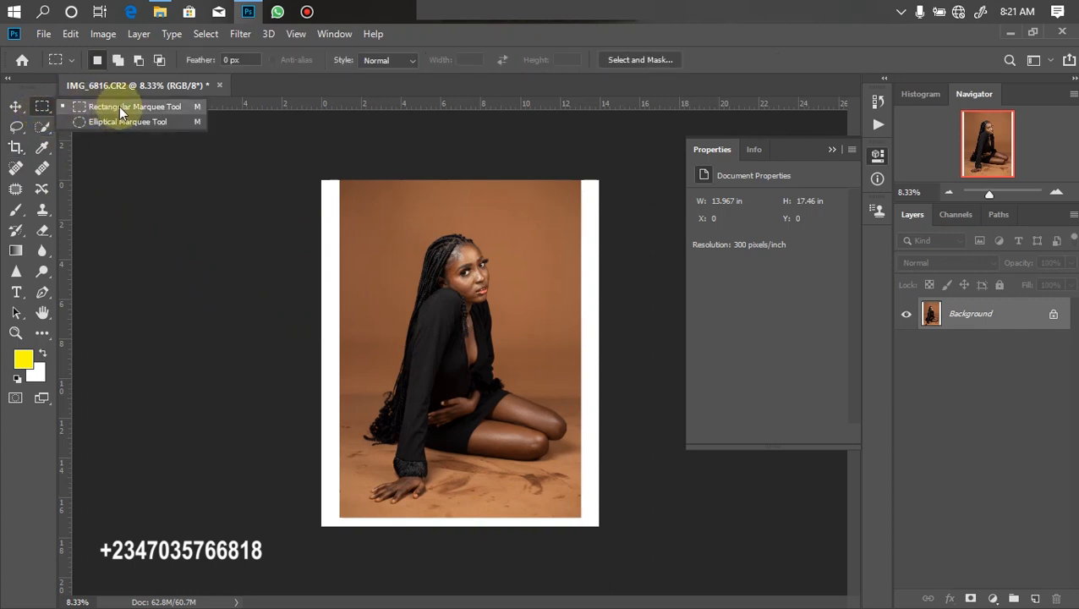
left_click_drag(322, 179, 356, 551)
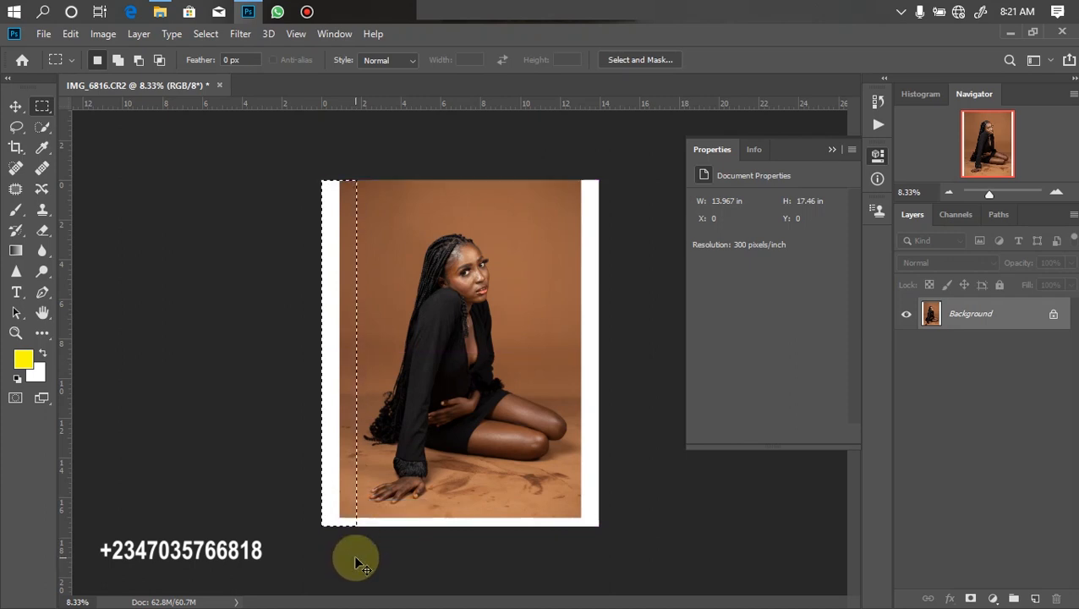
key("ctrl+t")
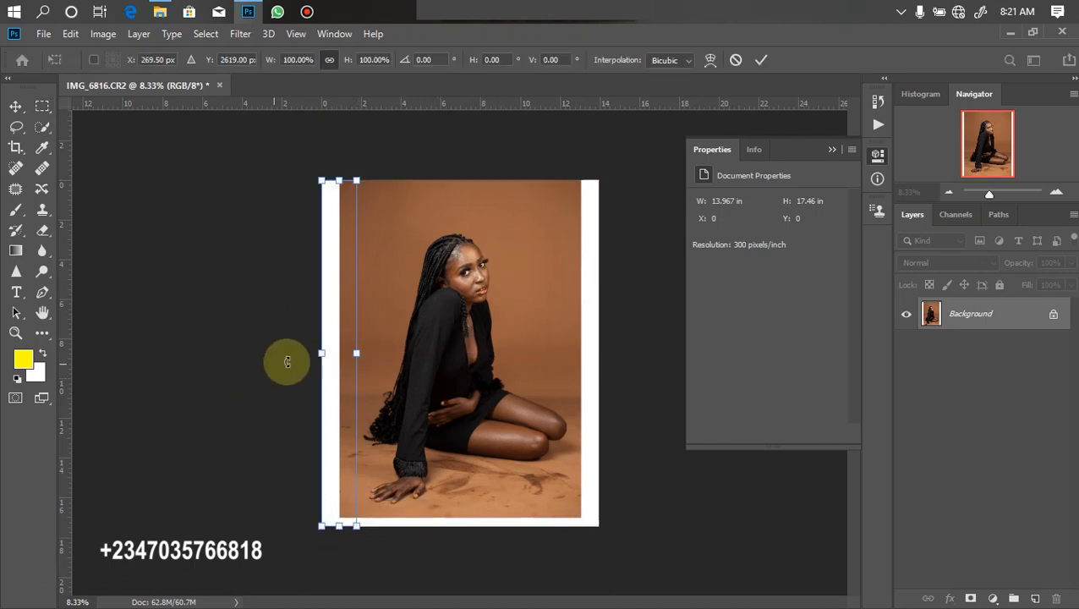
left_click_drag(323, 353, 273, 353)
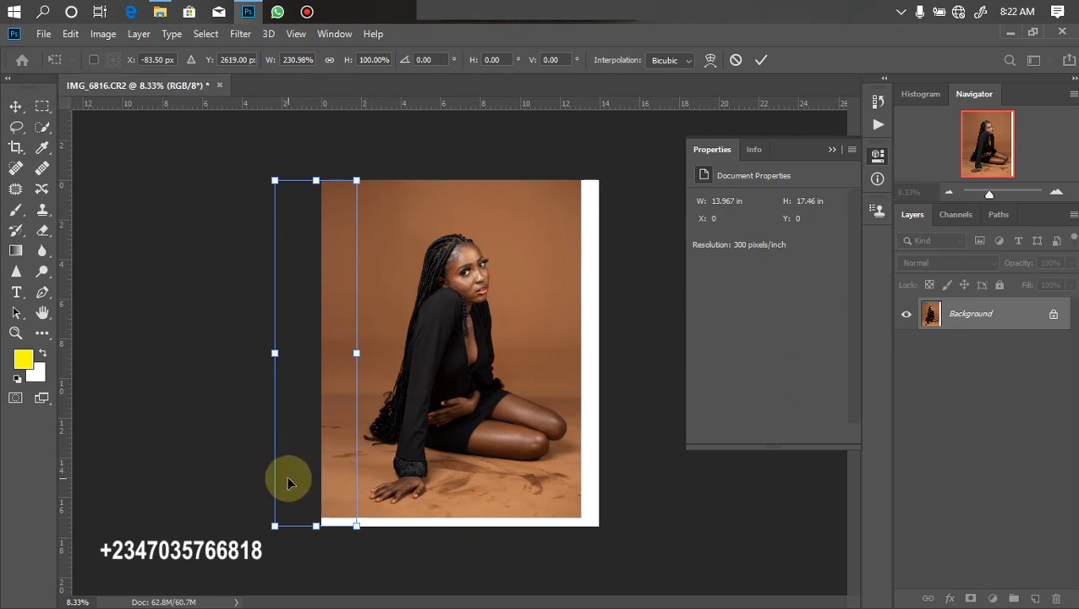
key("Return")
key("ctrl+d")
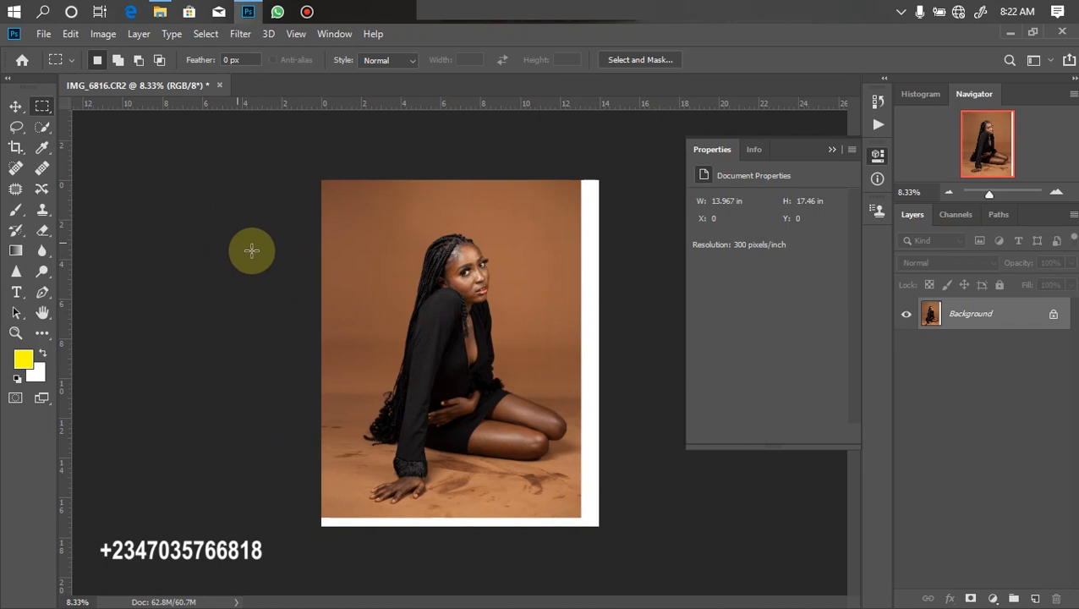
- Select the strip along the photo's right edge and stretch it outward to about 284% width to cover the white border
left_click_drag(569, 177, 770, 602)
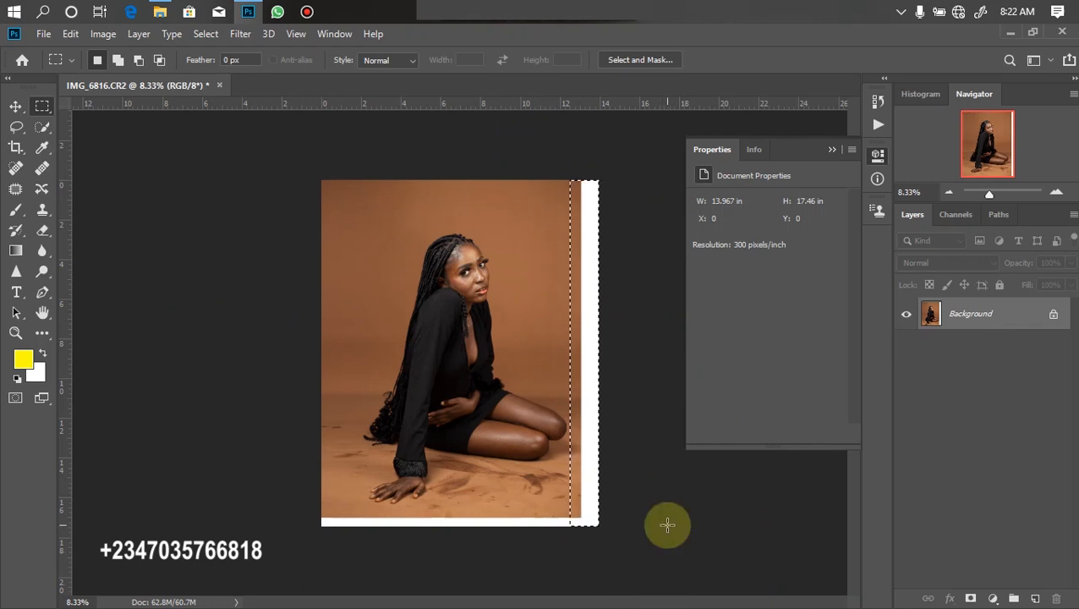
key("ctrl+t")
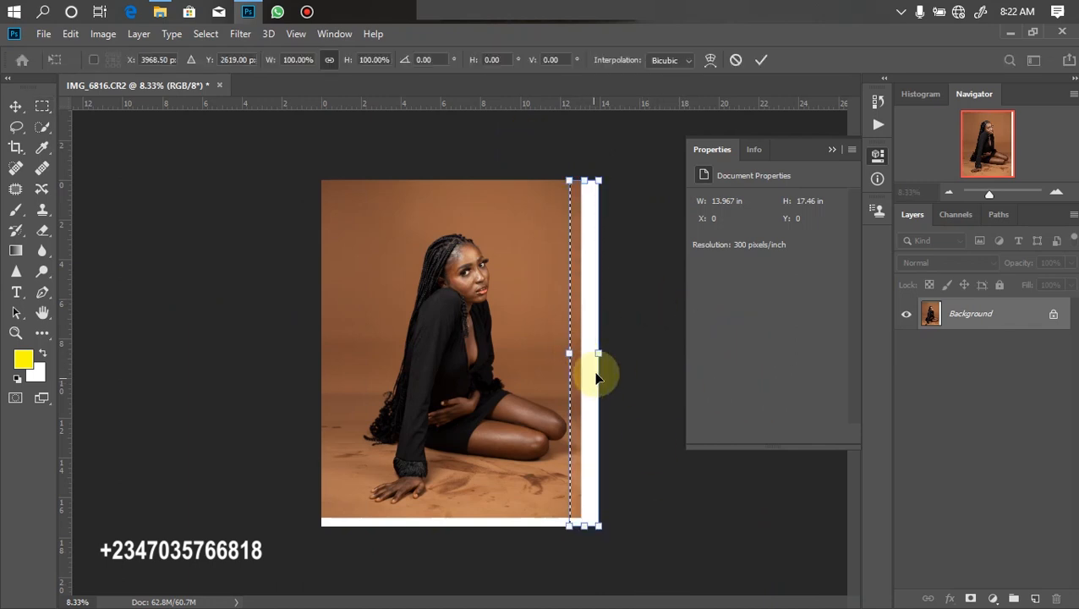
left_click_drag(597, 354, 651, 353)
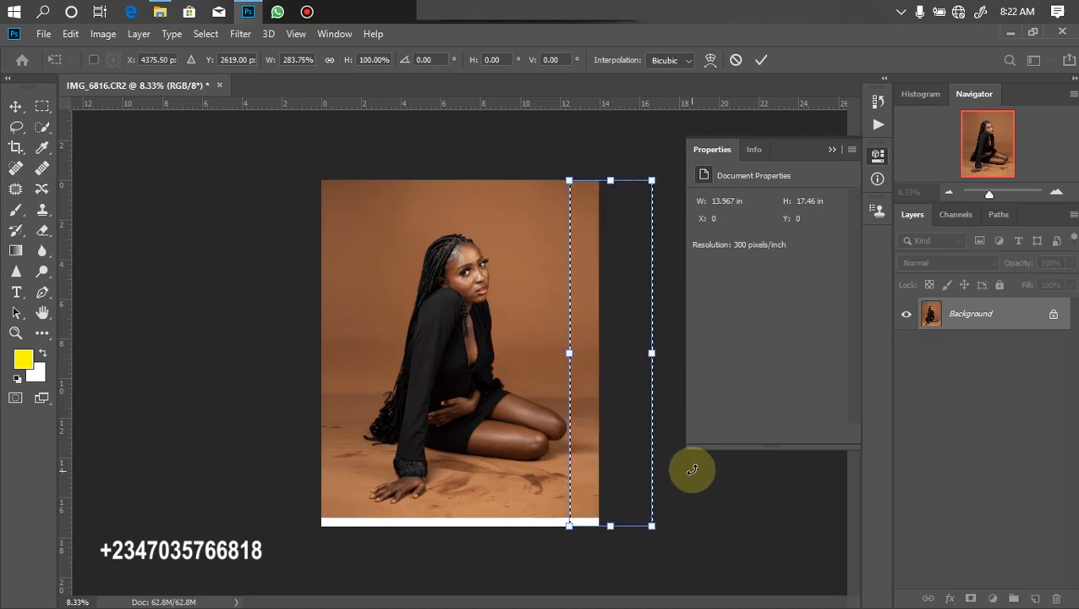
key("Return")
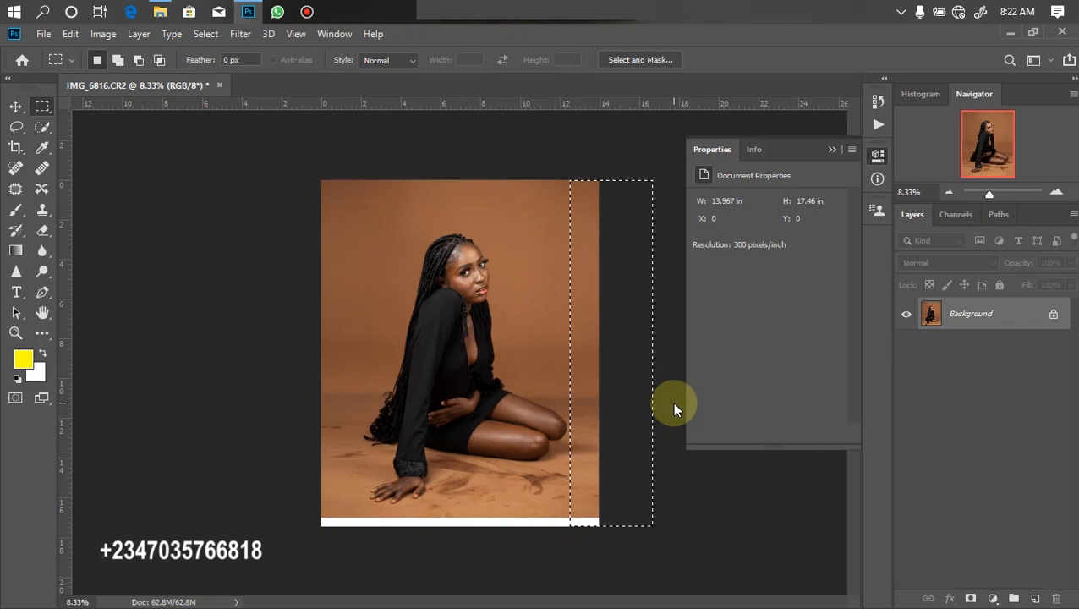
key("ctrl+d")
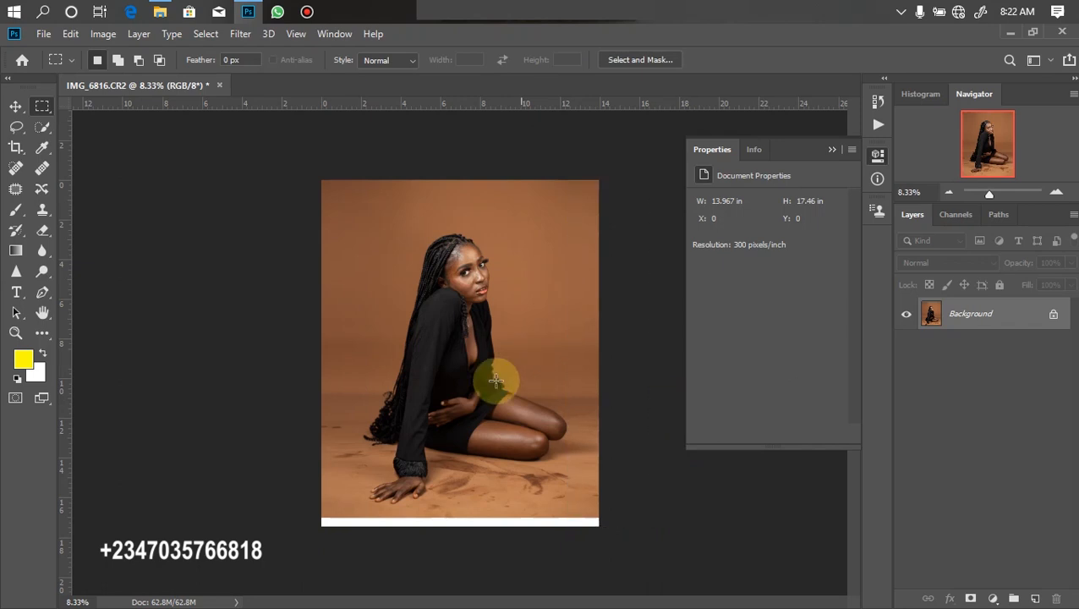
- Select the strip along the photo's lower edge and stretch it downward to about 311% height over the white border, and deselect
left_click_drag(309, 512, 676, 571)
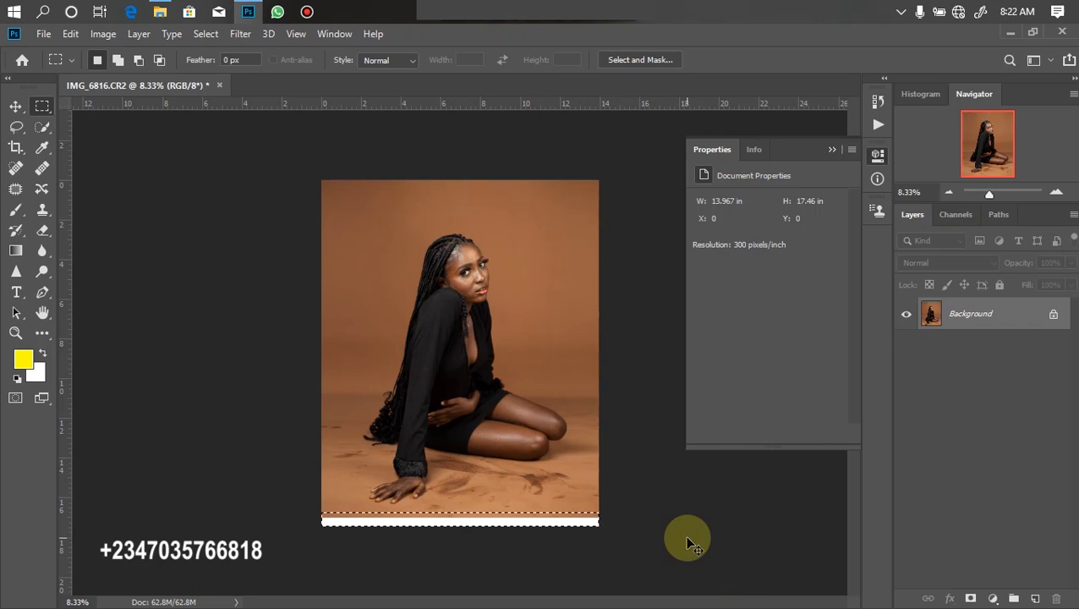
key("ctrl+t")
left_click_drag(460, 524, 464, 558)
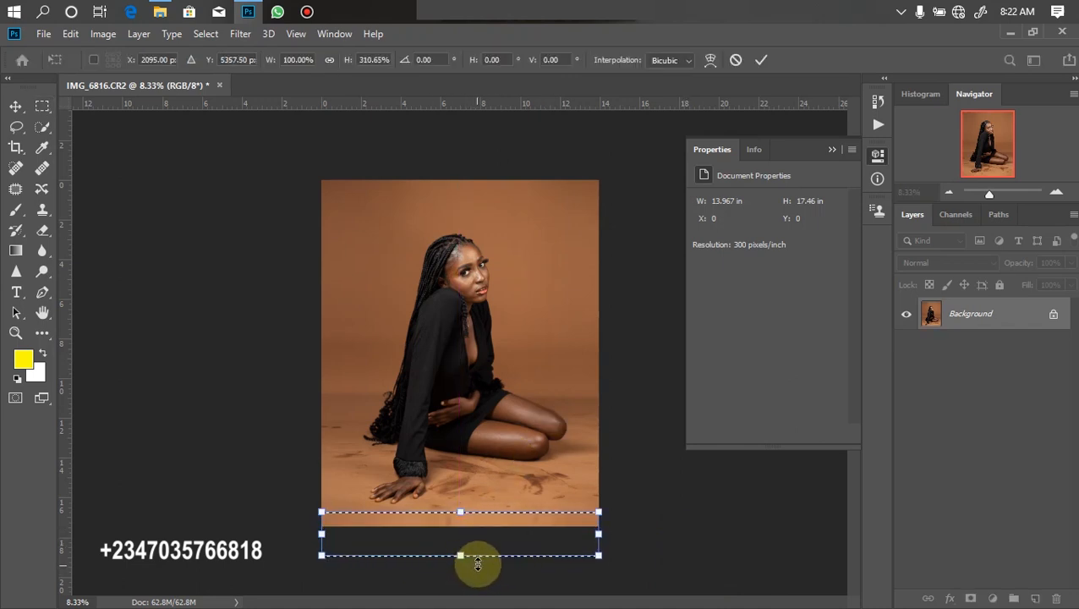
key("Return")
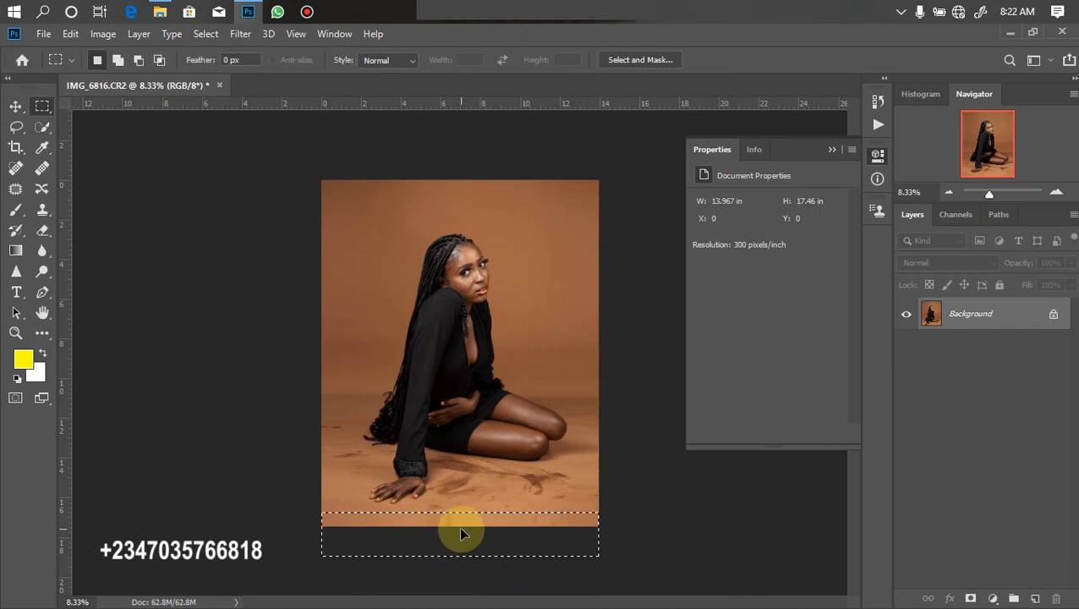
left_click(461, 534)
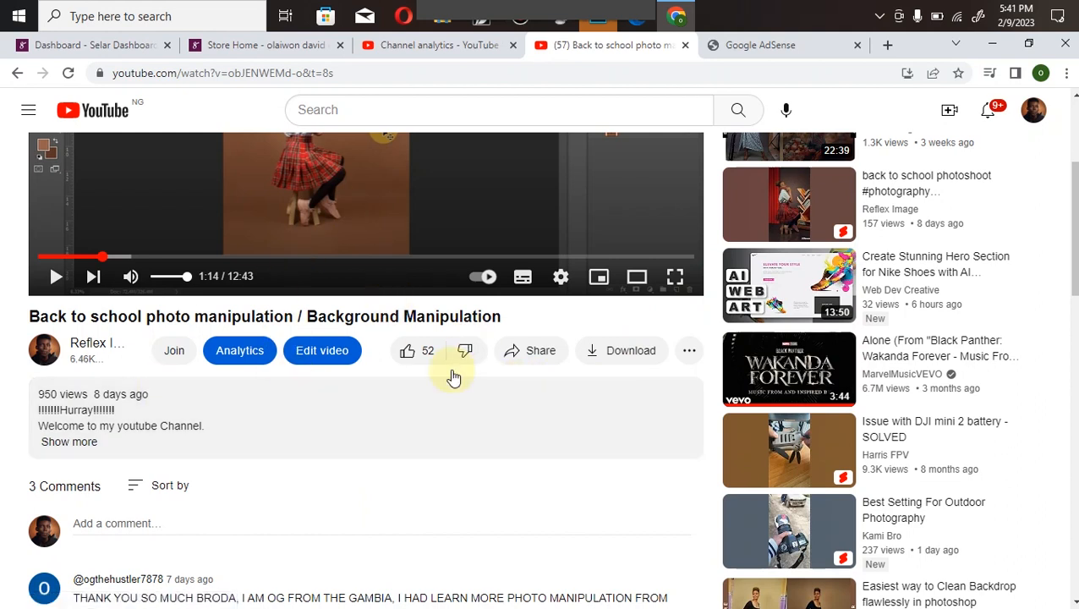
- Switch to the YouTube page of the back to school photo manipulation video, expand its description and read through the links
scroll(621, 332, "down", 2)
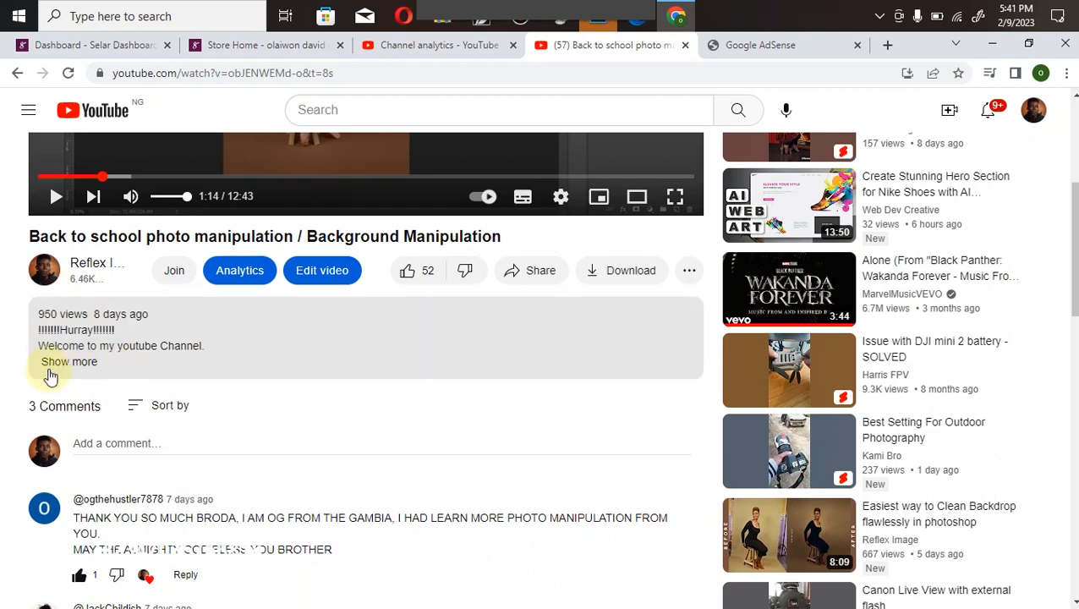
left_click(69, 362)
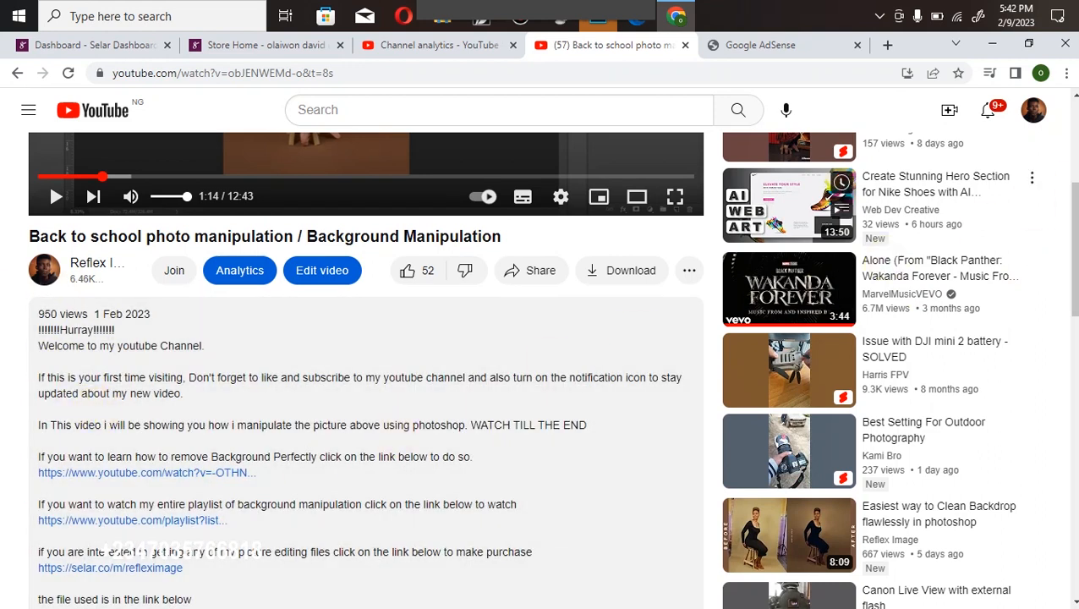
scroll(1053, 307, "down", 3)
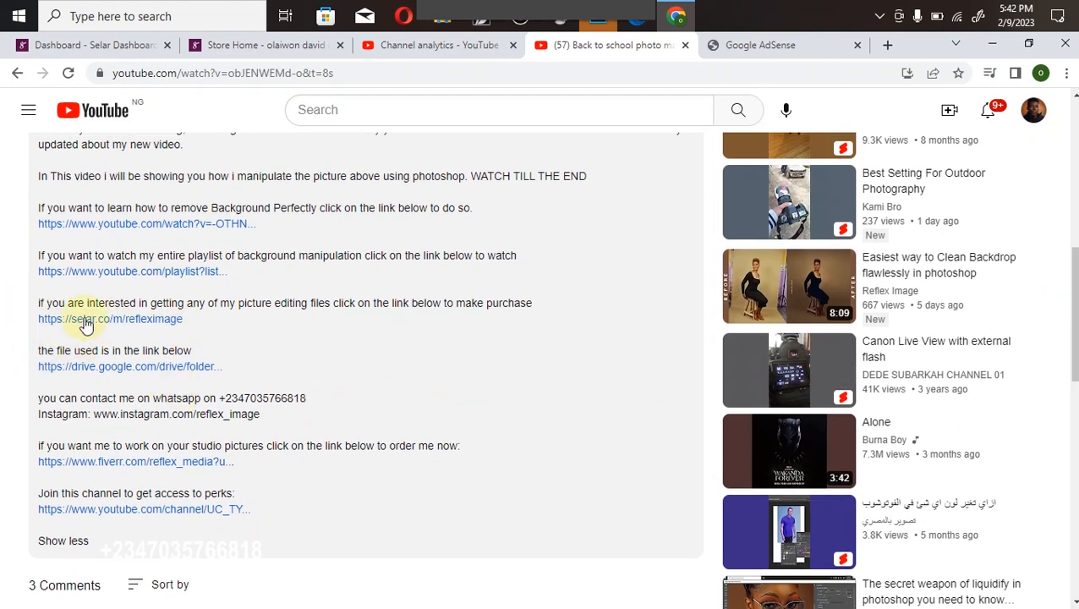
- Switch to the Selar store page and look through the featured products and the full list of editing files
left_click(229, 46)
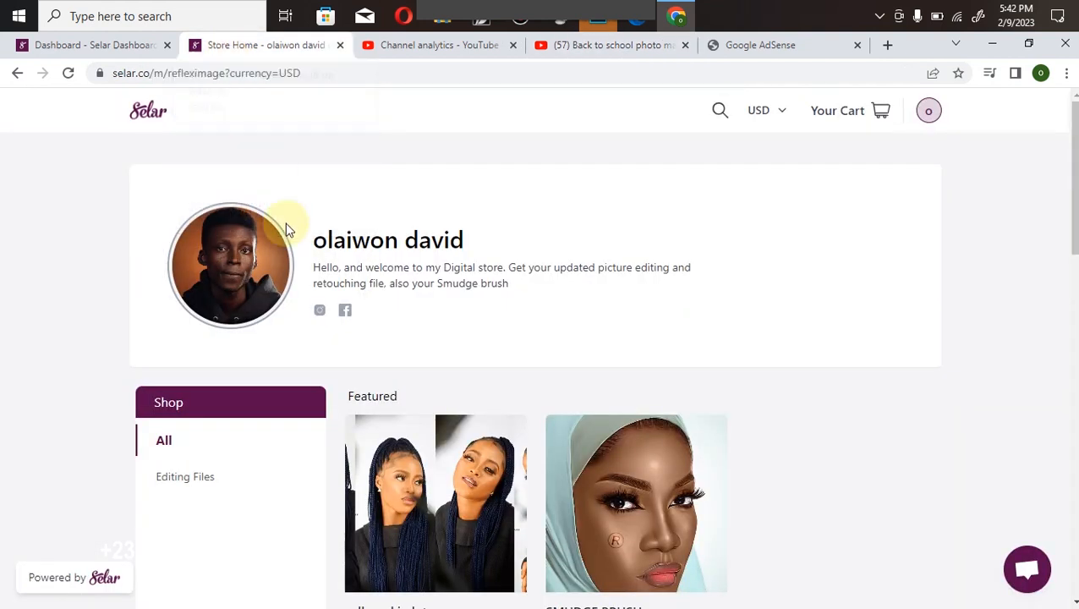
scroll(1072, 220, "down", 3)
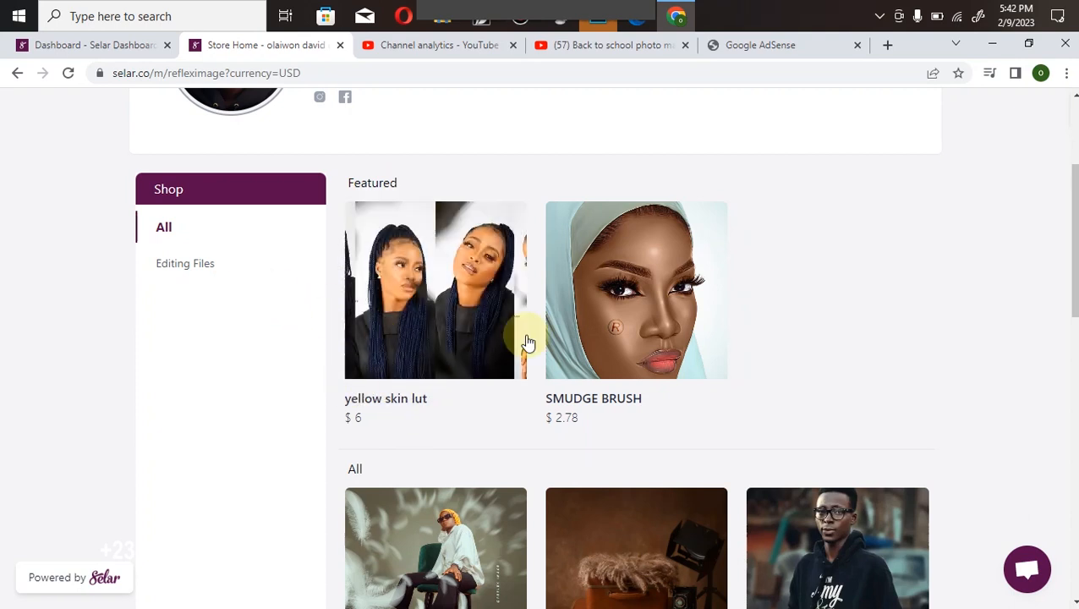
scroll(970, 284, "down", 3)
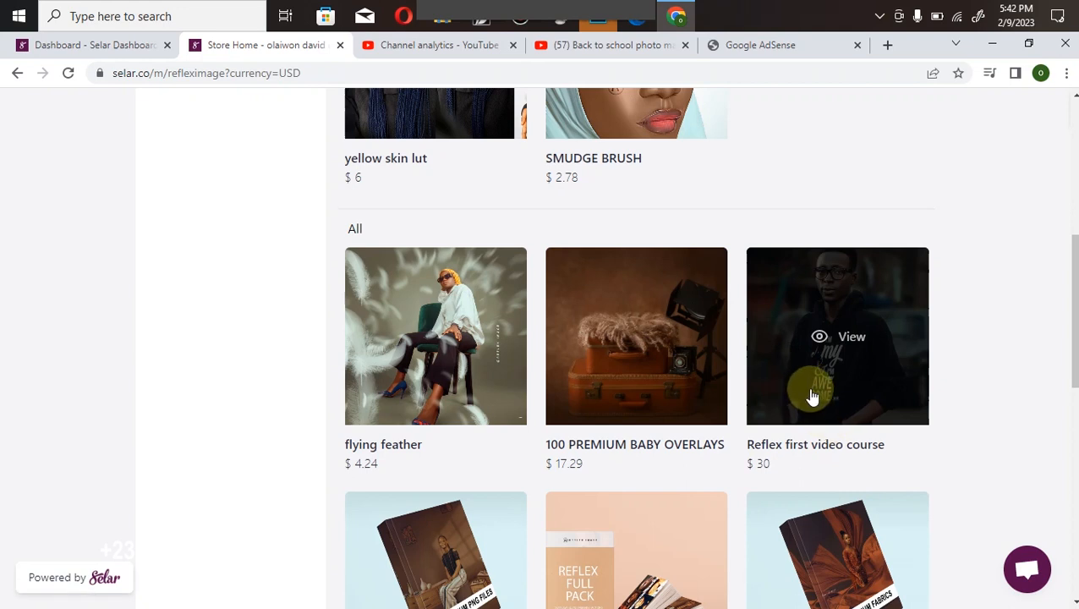
- Look through the rest of the Selar store's product list down to the presets, and return to the featured products
left_click_drag(1075, 270, 1075, 343)
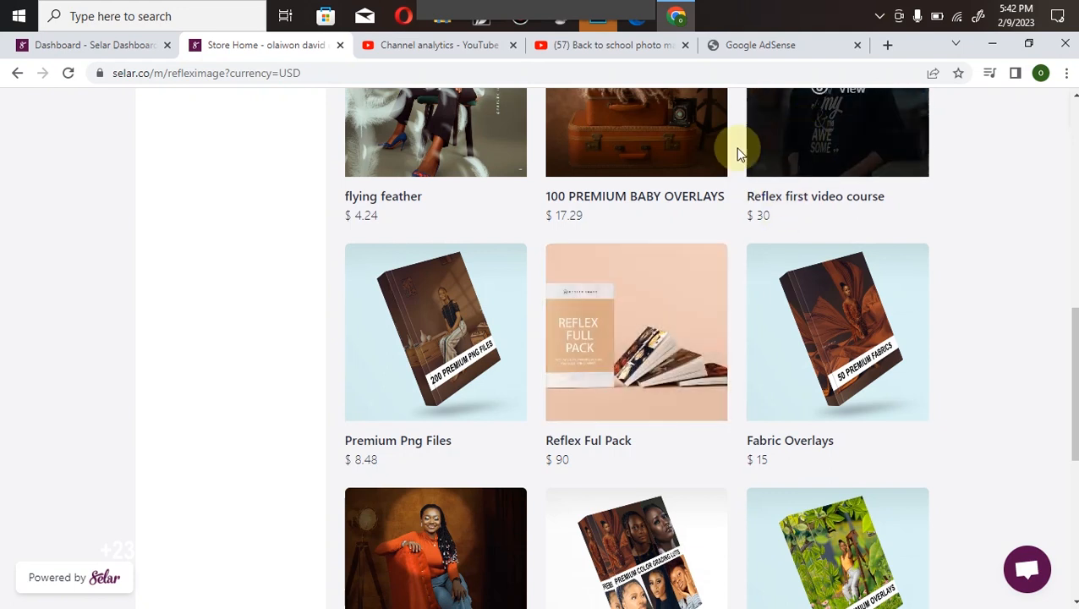
mouse_move(809, 359)
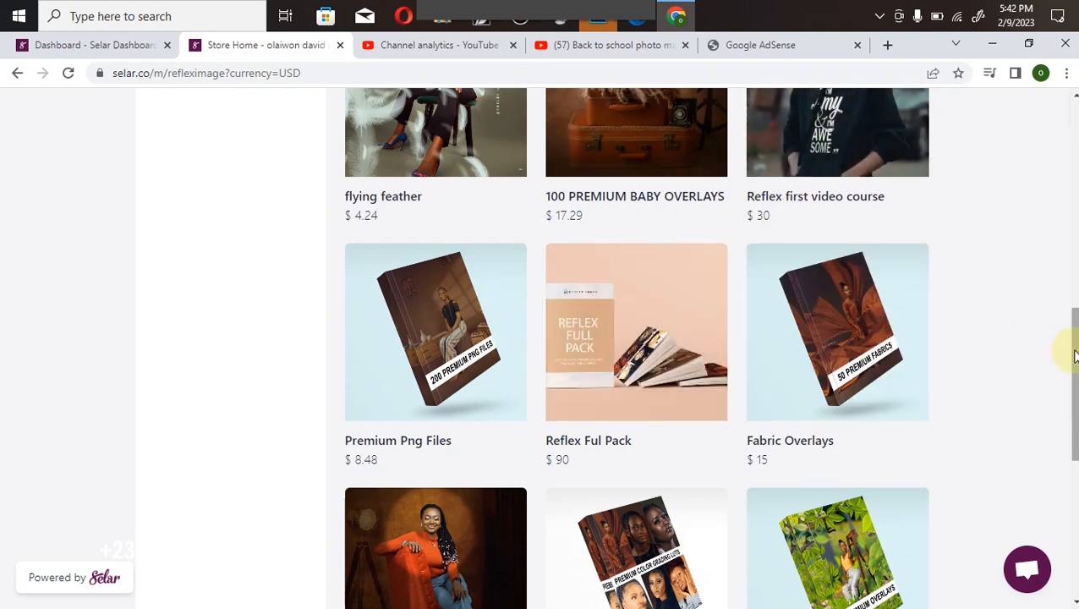
scroll(1072, 349, "down", 3)
mouse_move(419, 398)
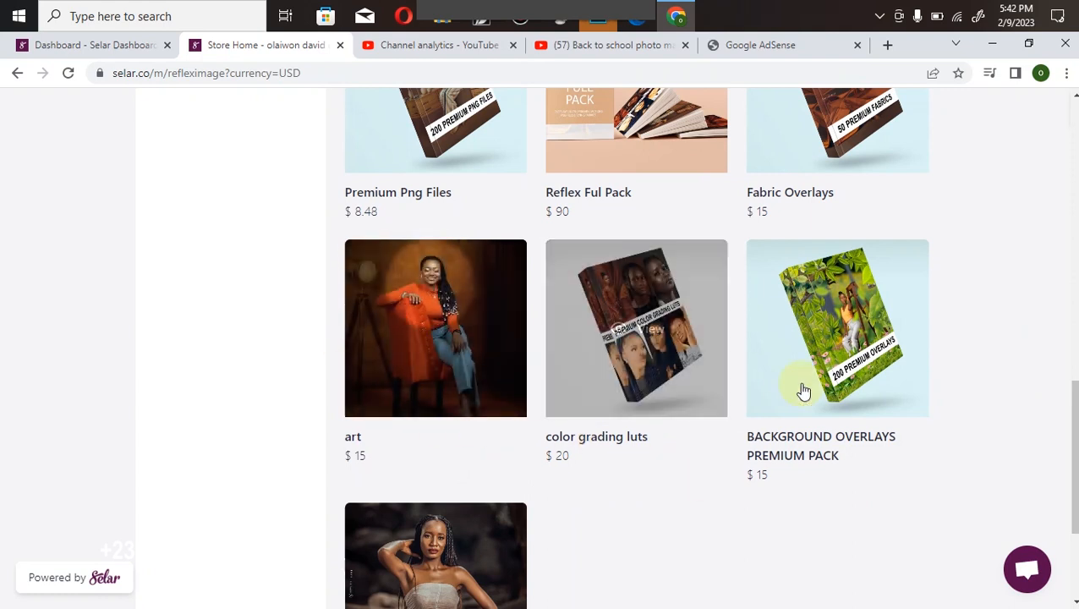
mouse_move(816, 384)
scroll(1067, 426, "down", 3)
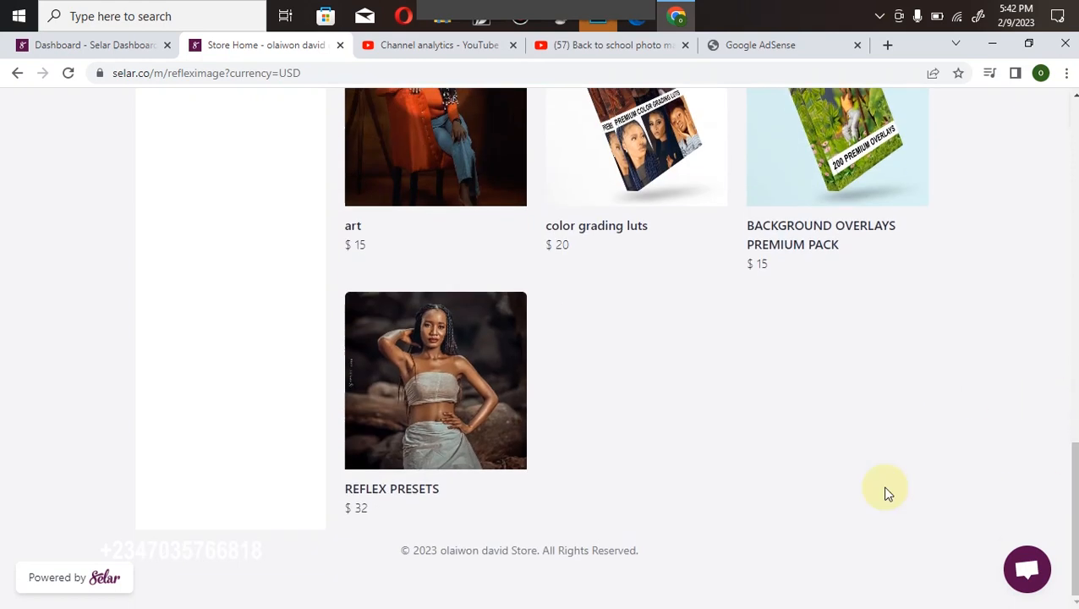
scroll(603, 347, "up", 11)
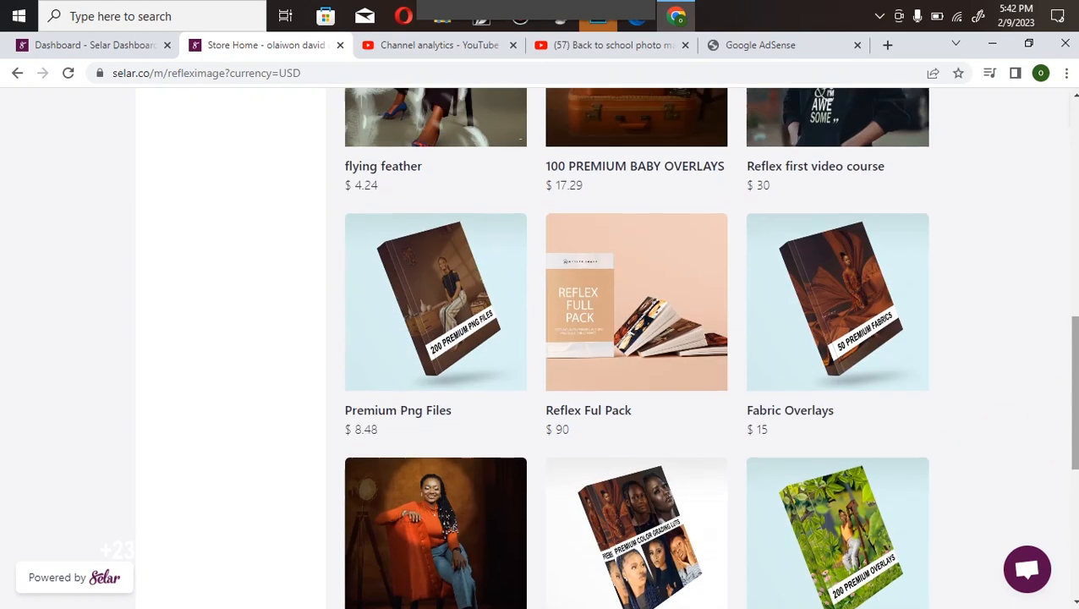
scroll(603, 348, "down", 6)
scroll(603, 347, "down", 3)
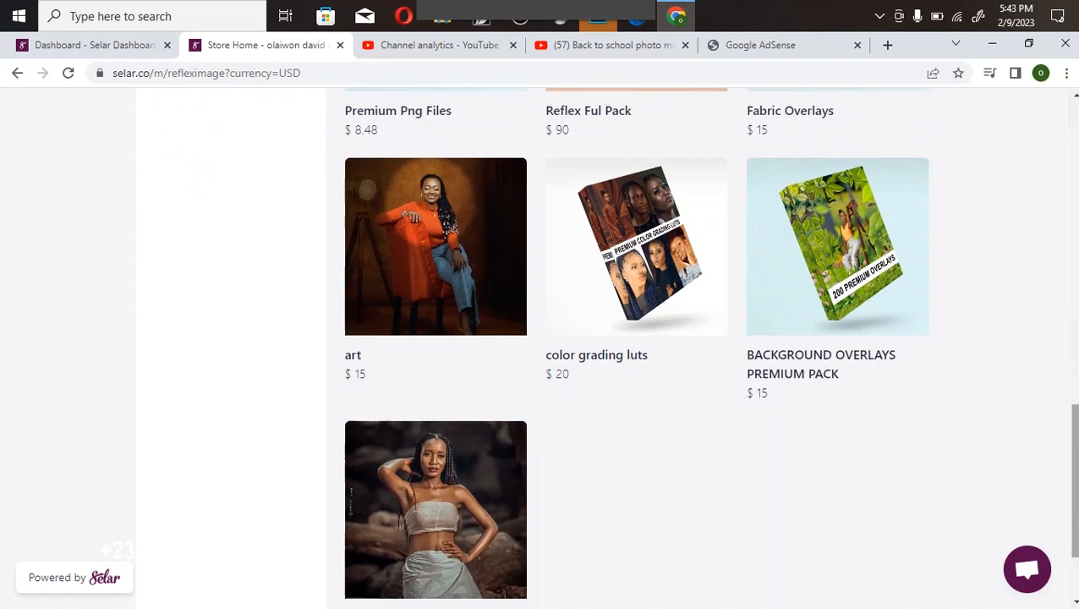
scroll(603, 348, "up", 8)
scroll(962, 197, "up", 3)
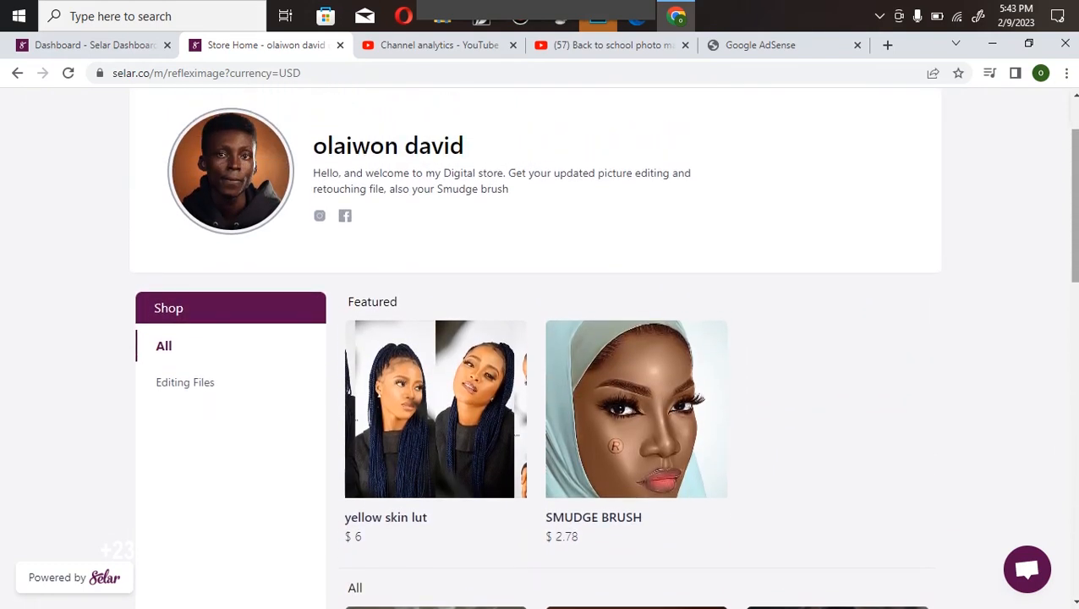
left_click(758, 110)
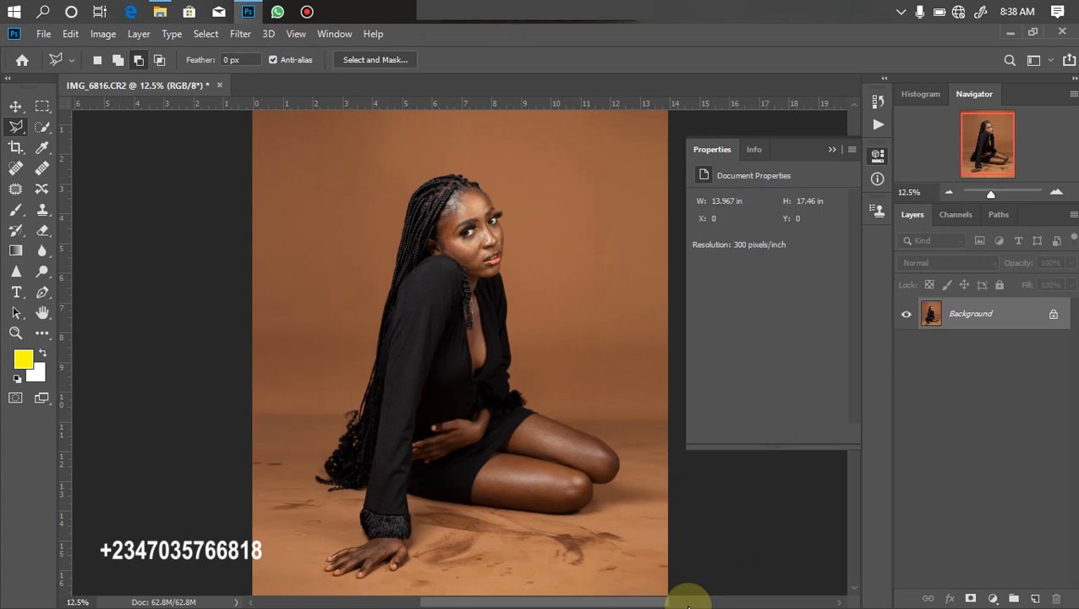
- In Photoshop, duplicate the portrait's Background layer
key("ctrl+j")
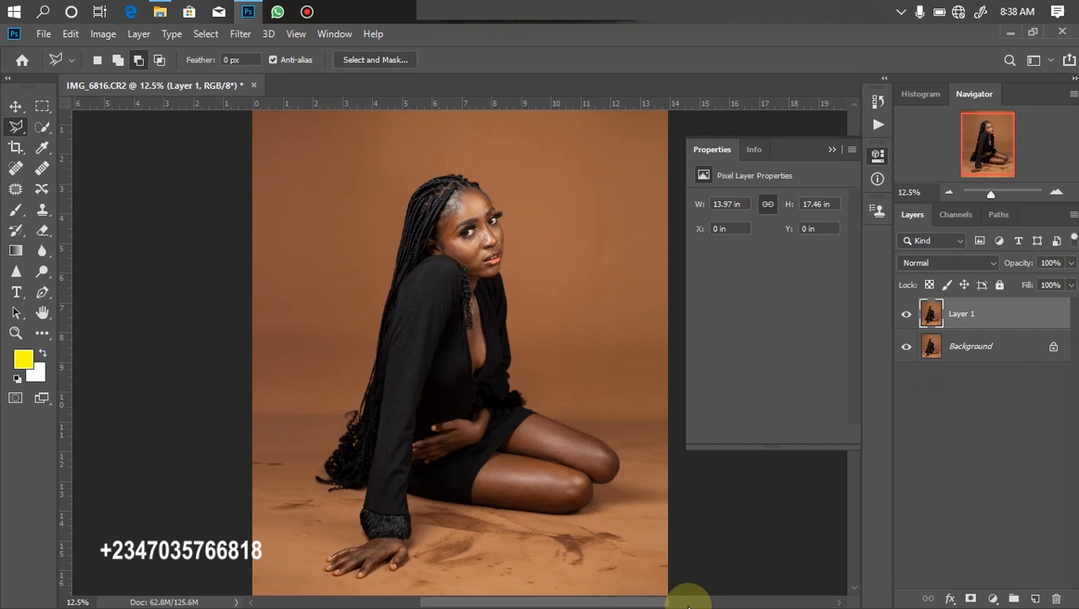
scroll(320, 398, "up", 1)
scroll(443, 390, "down", 3)
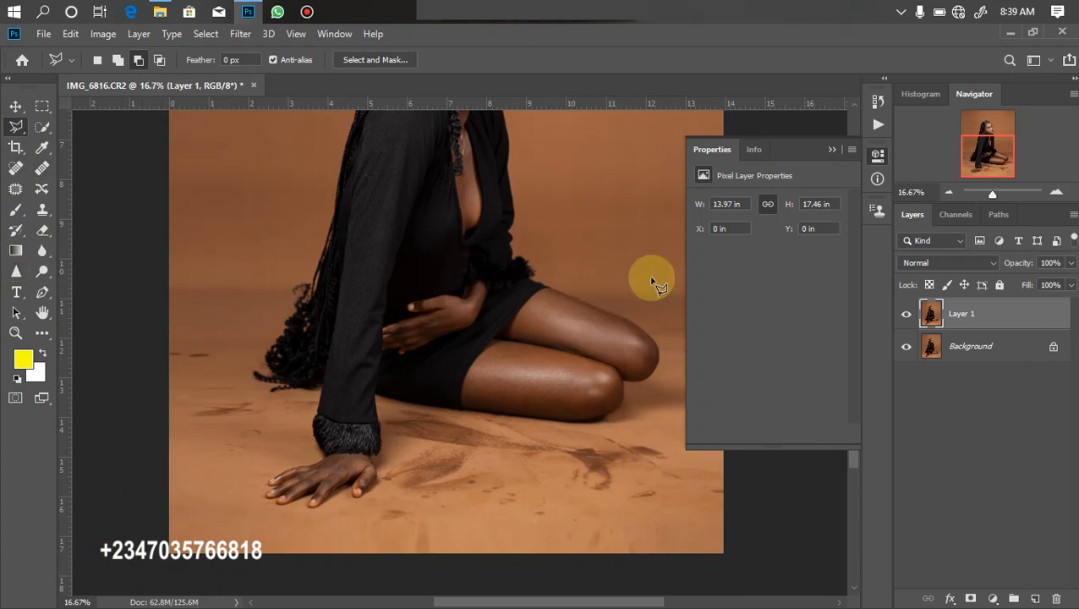
left_click(337, 34)
mouse_move(445, 50)
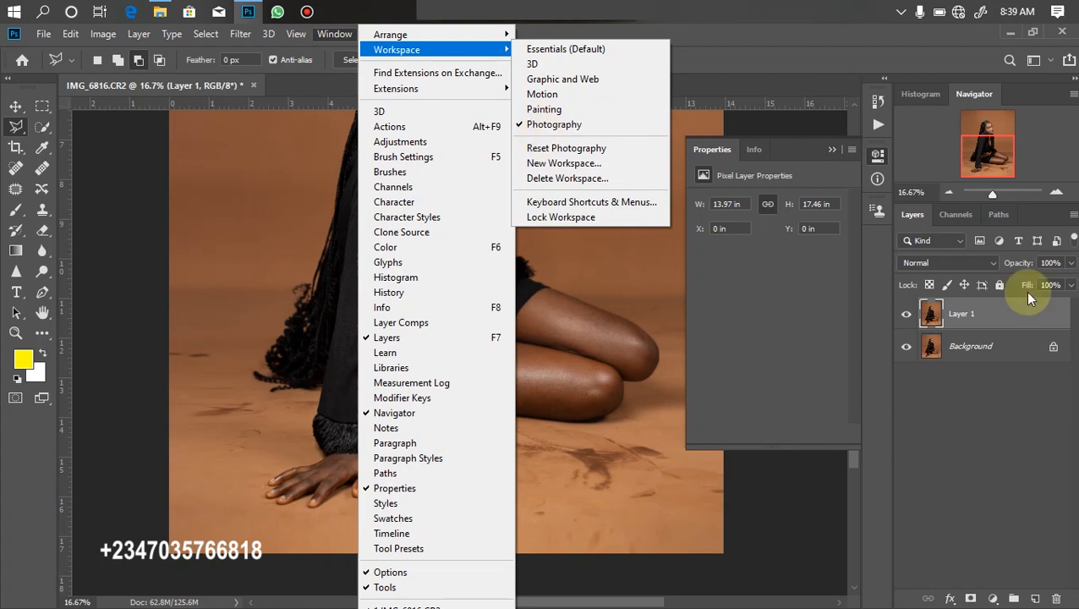
left_click(572, 434)
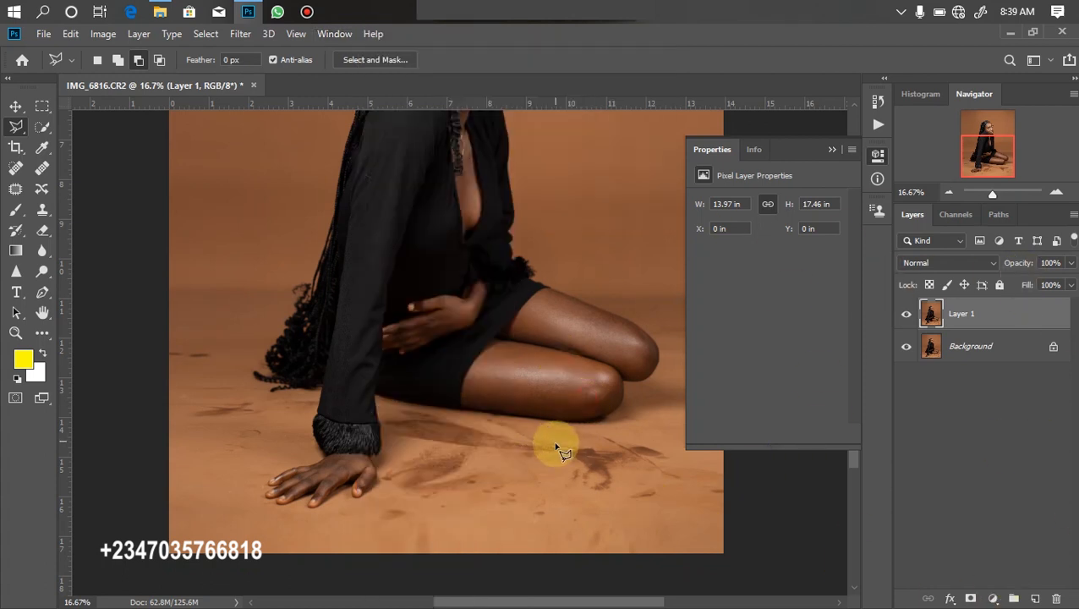
left_click(8, 82)
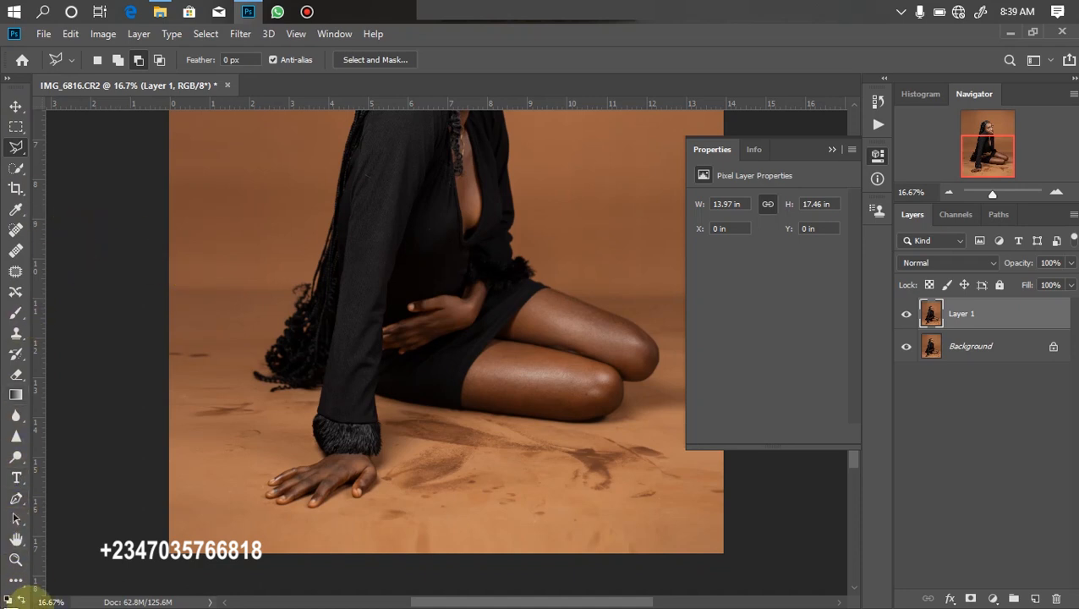
left_click(6, 79)
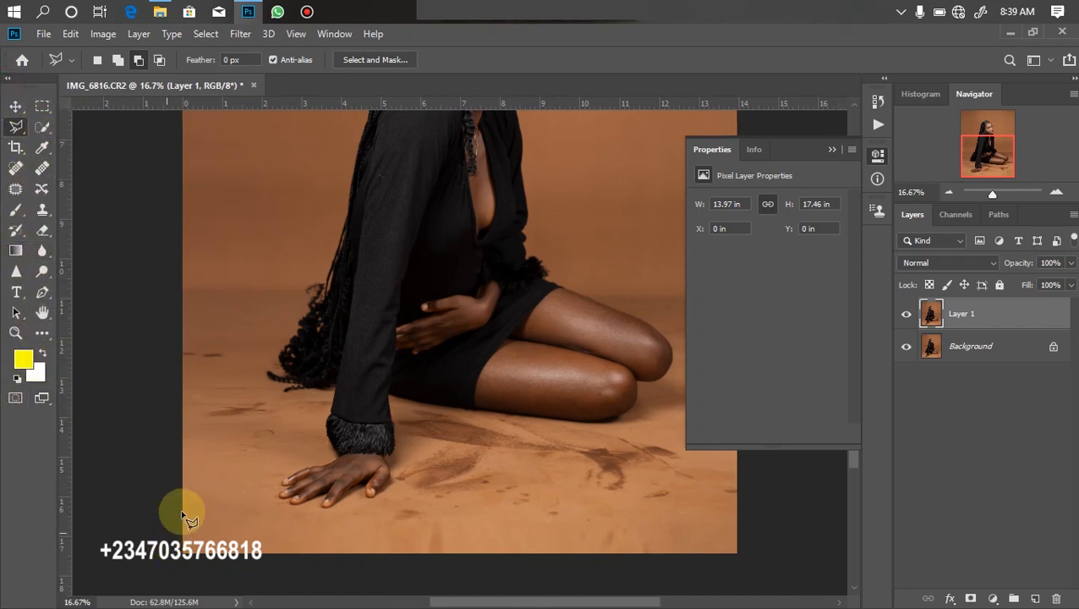
- Close the document properties and use the Patch tool to replace the dark stains below the model's knees with clean floor
left_click(20, 193)
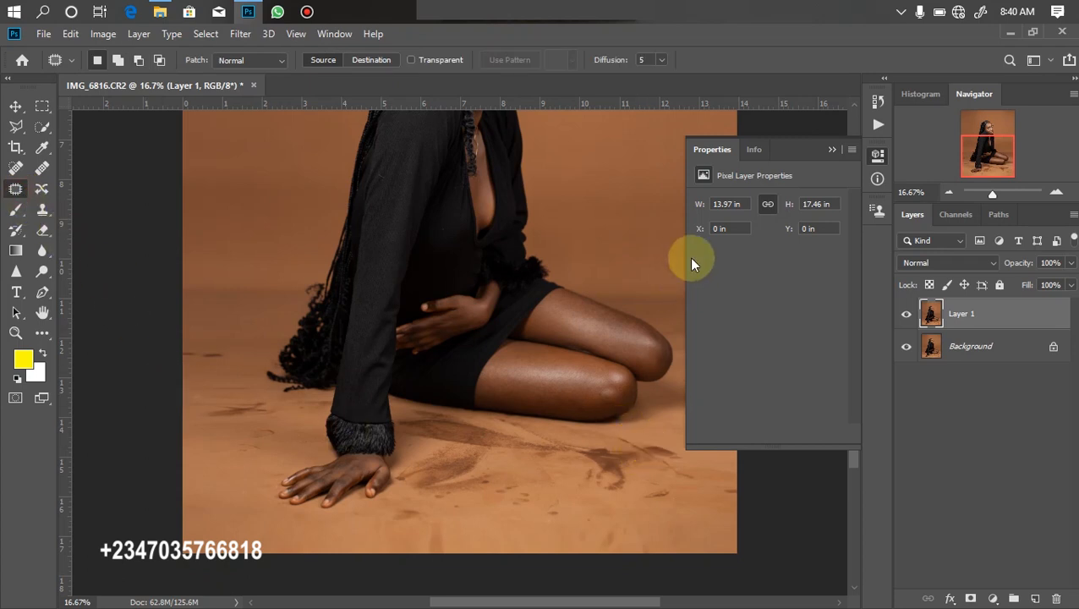
left_click(831, 149)
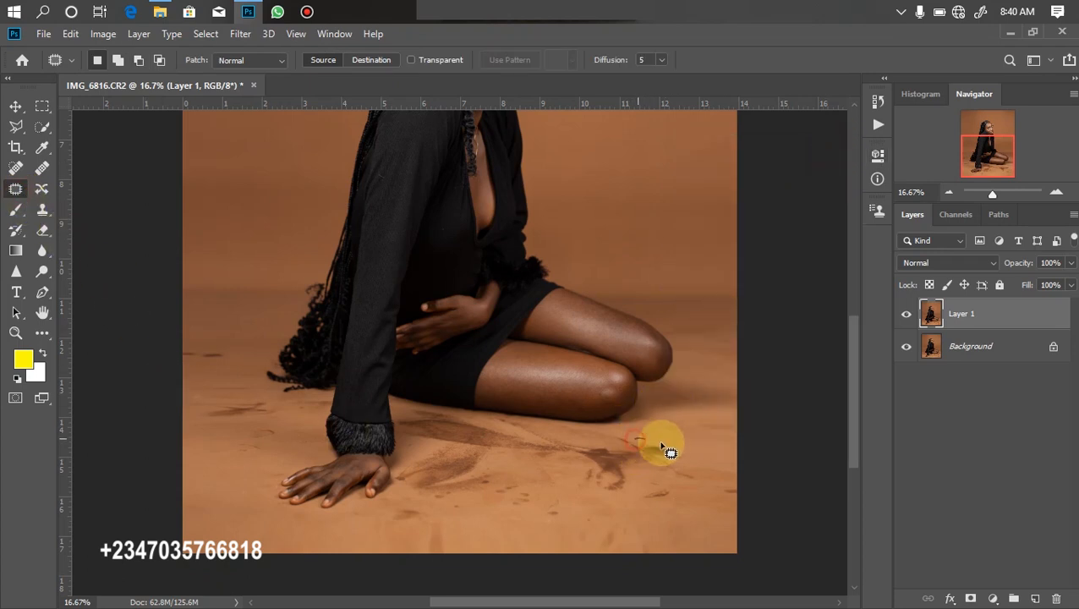
mouse_move(635, 439)
left_mouse_down()
mouse_move(675, 446)
mouse_move(640, 483)
left_mouse_up()
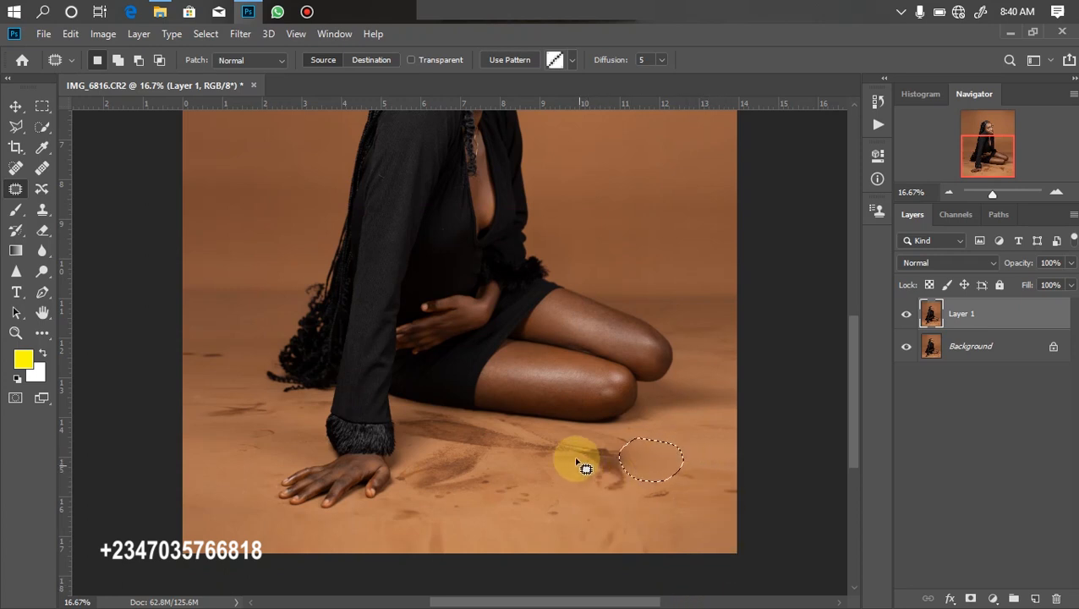
mouse_move(602, 499)
left_mouse_down()
mouse_move(699, 261)
mouse_move(699, 229)
left_mouse_up()
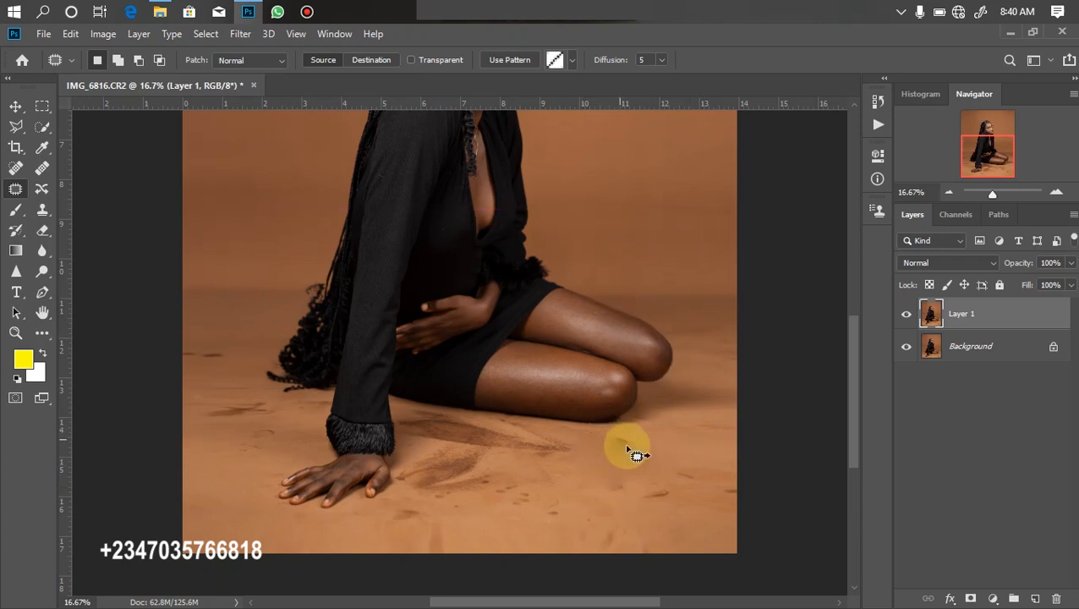
left_click_drag(630, 453, 627, 453)
left_click(656, 493)
mouse_move(670, 489)
left_mouse_down()
mouse_move(681, 456)
mouse_move(679, 478)
mouse_move(752, 491)
mouse_move(609, 496)
mouse_move(617, 502)
mouse_move(602, 549)
left_mouse_up()
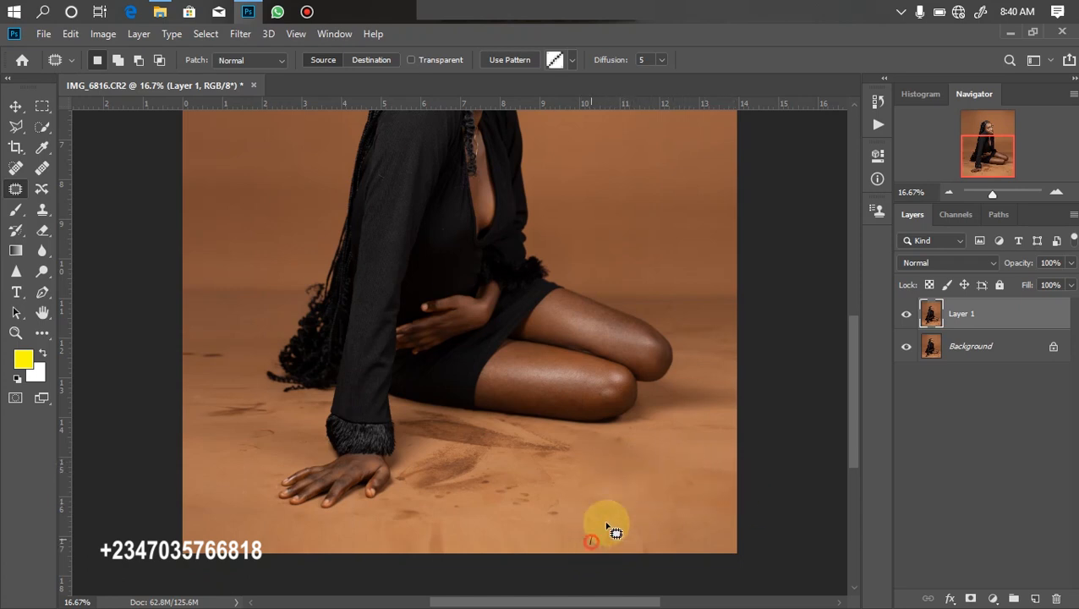
- Patch the small spots near the photo's lower edge and the long dark streak beneath the model's thigh
mouse_move(536, 518)
left_mouse_down()
mouse_move(569, 493)
mouse_move(505, 498)
mouse_move(512, 509)
left_mouse_up()
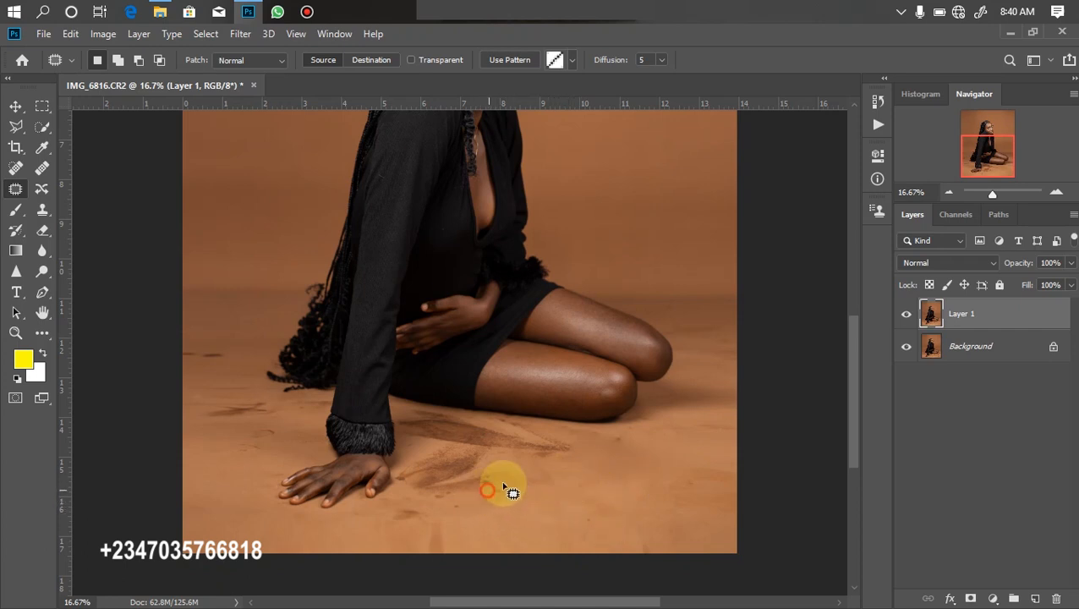
mouse_move(535, 438)
left_mouse_down()
mouse_move(569, 463)
mouse_move(515, 451)
mouse_move(582, 484)
mouse_move(511, 453)
left_mouse_up()
mouse_move(470, 421)
left_mouse_down()
mouse_move(520, 446)
mouse_move(462, 446)
mouse_move(464, 424)
left_mouse_up()
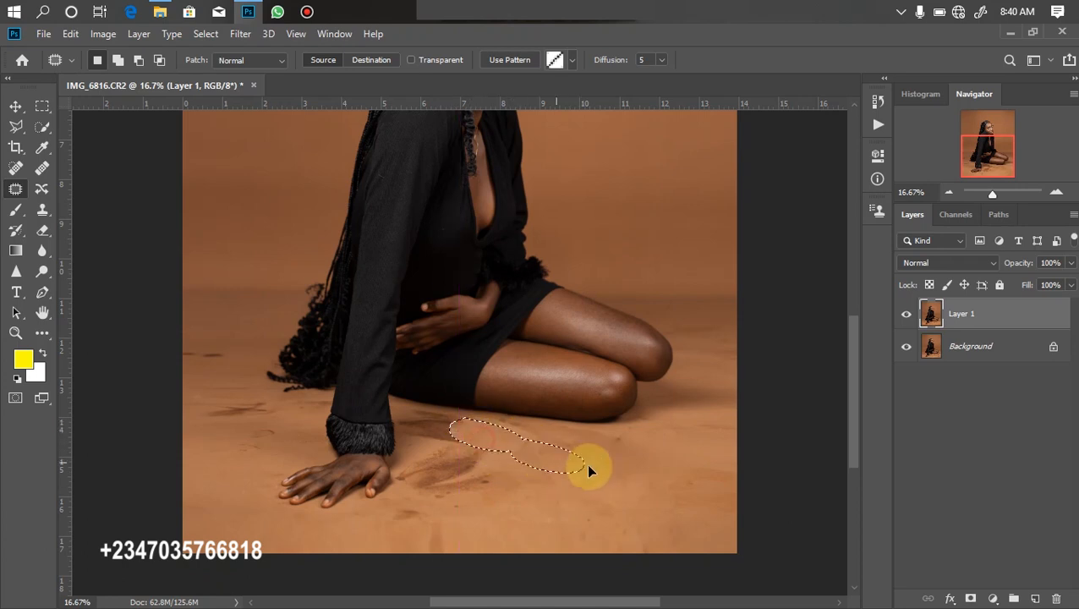
left_click_drag(615, 448, 617, 449)
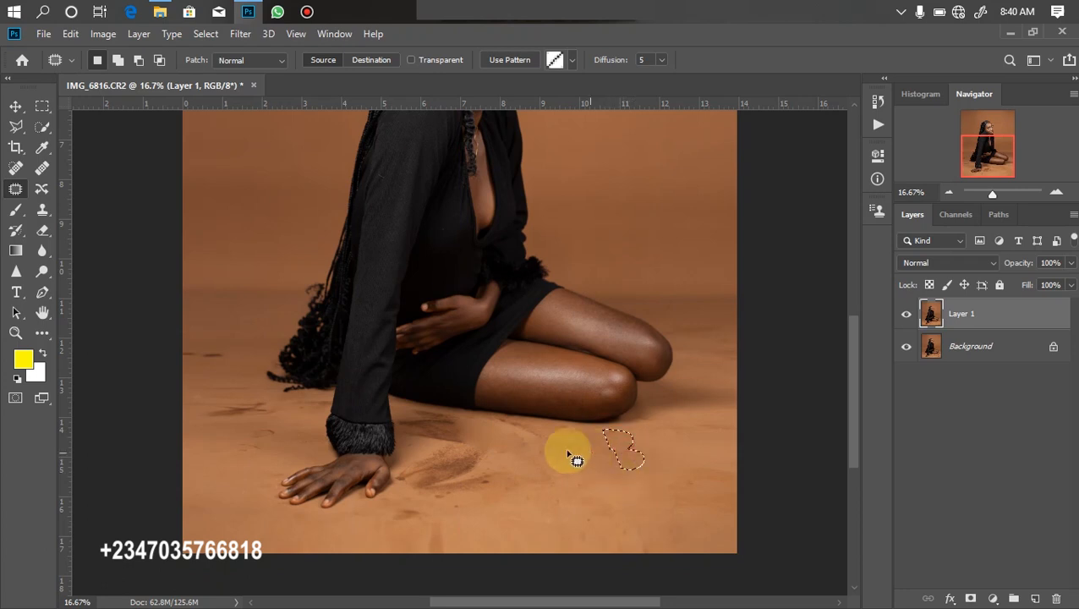
- Patch the lower part of the stain beside the model's hand and the spots on the floor in front of it
mouse_move(434, 489)
left_mouse_down()
mouse_move(507, 466)
mouse_move(460, 502)
mouse_move(432, 495)
mouse_move(596, 479)
left_mouse_up()
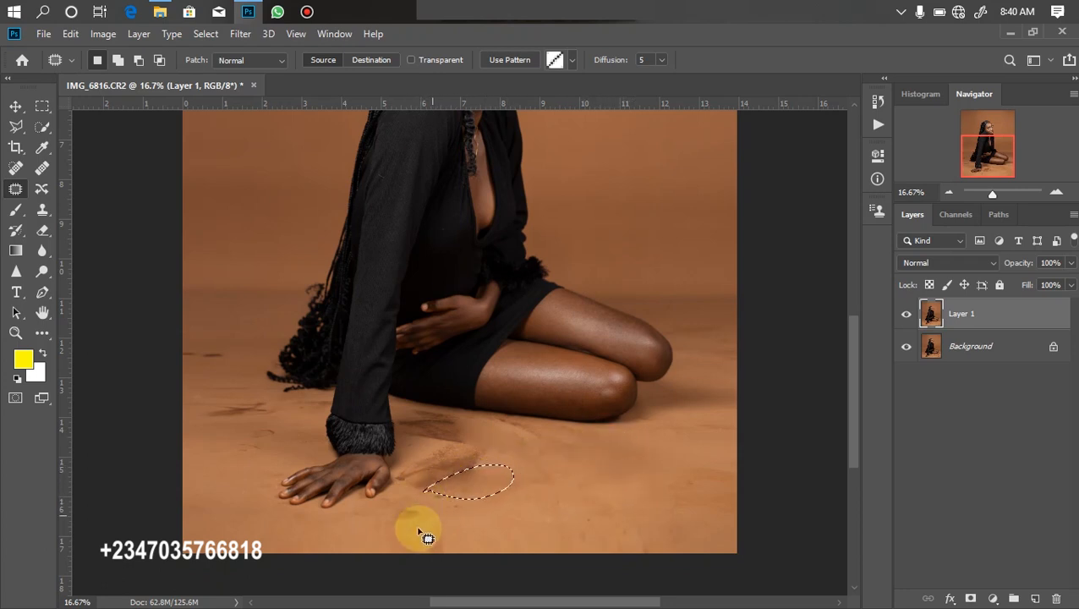
mouse_move(387, 509)
left_mouse_down()
mouse_move(418, 528)
mouse_move(428, 517)
left_mouse_up()
left_click_drag(418, 516, 566, 513)
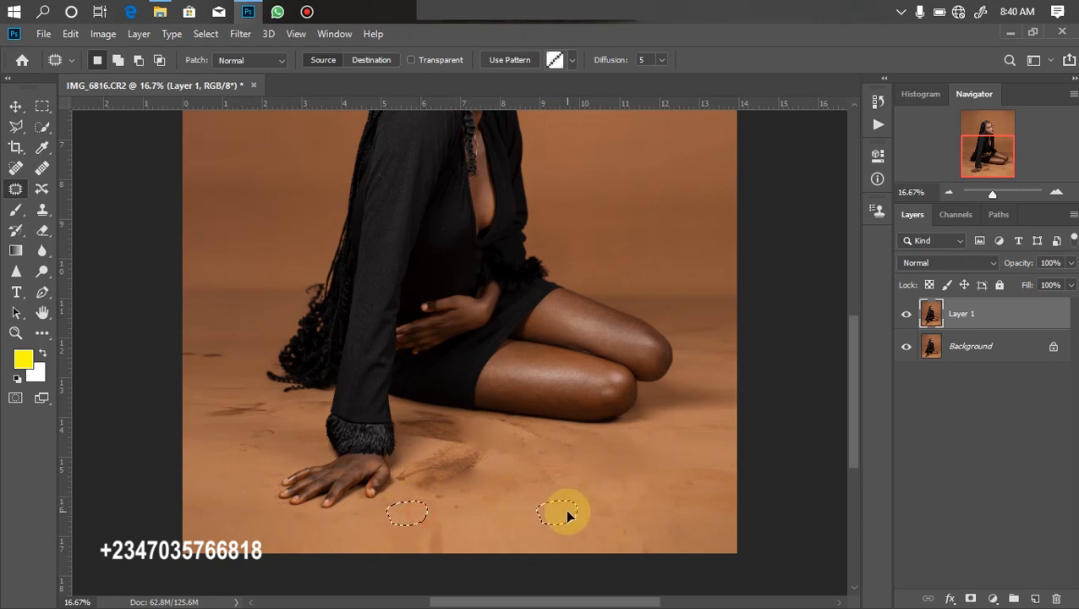
mouse_move(418, 543)
left_mouse_down()
mouse_move(435, 510)
mouse_move(446, 558)
mouse_move(412, 554)
mouse_move(498, 514)
mouse_move(536, 510)
left_mouse_up()
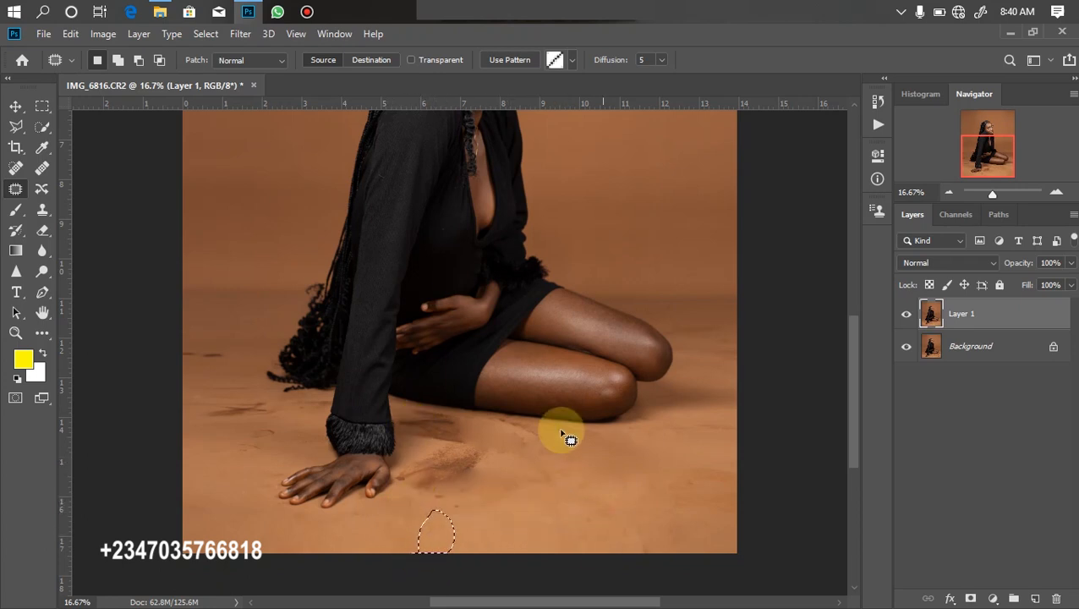
- Patch the faint marks remaining on the floor directly under the model's thigh and knee
left_click_drag(531, 432, 512, 427)
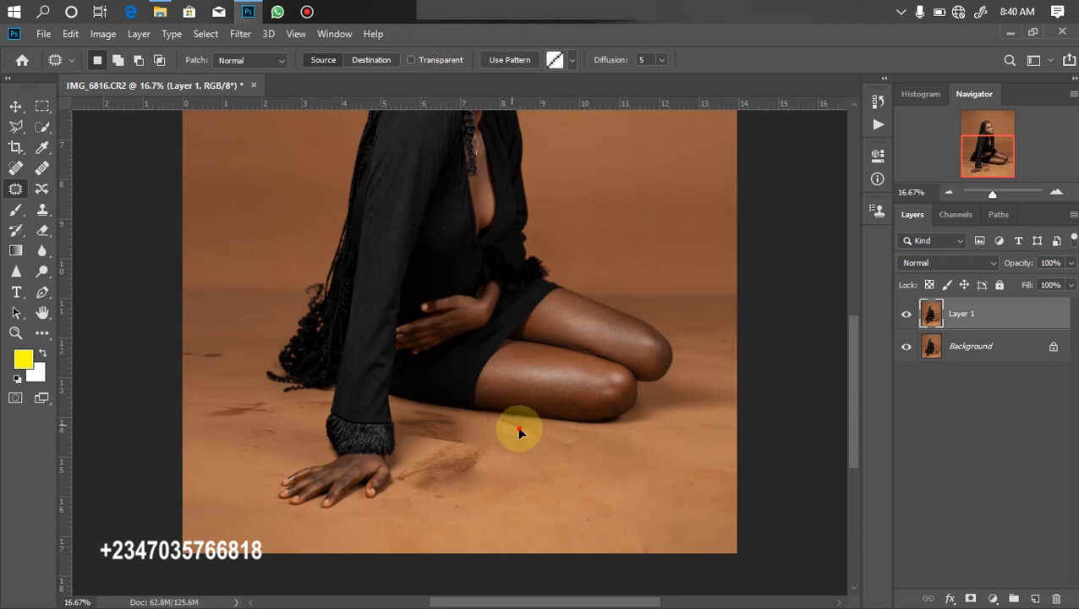
left_click_drag(532, 464, 577, 450)
left_click(565, 425)
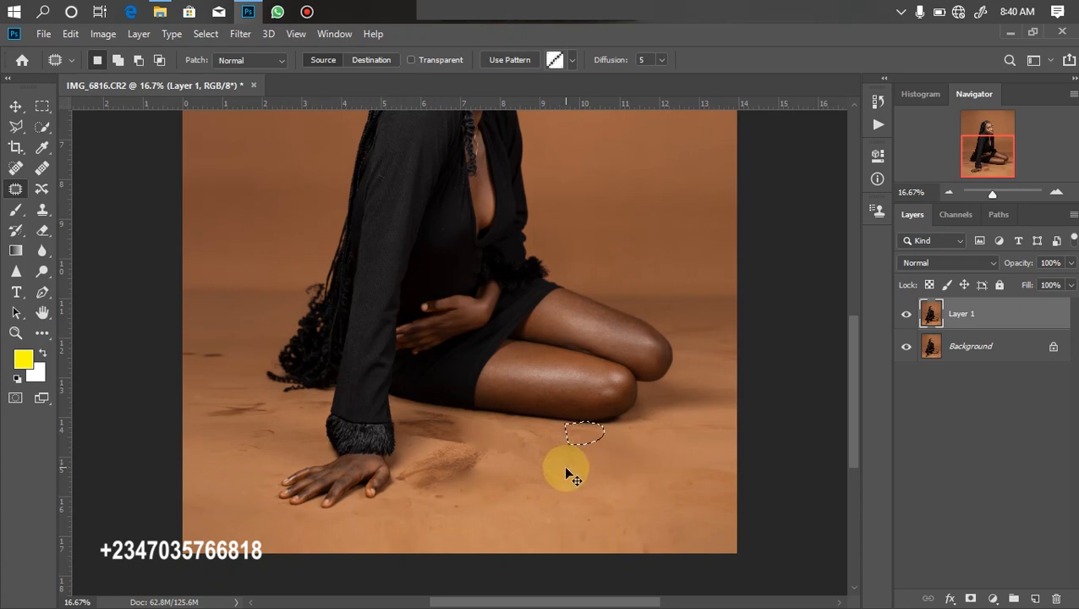
mouse_move(560, 431)
left_mouse_down()
mouse_move(583, 436)
mouse_move(568, 448)
mouse_move(556, 427)
left_mouse_up()
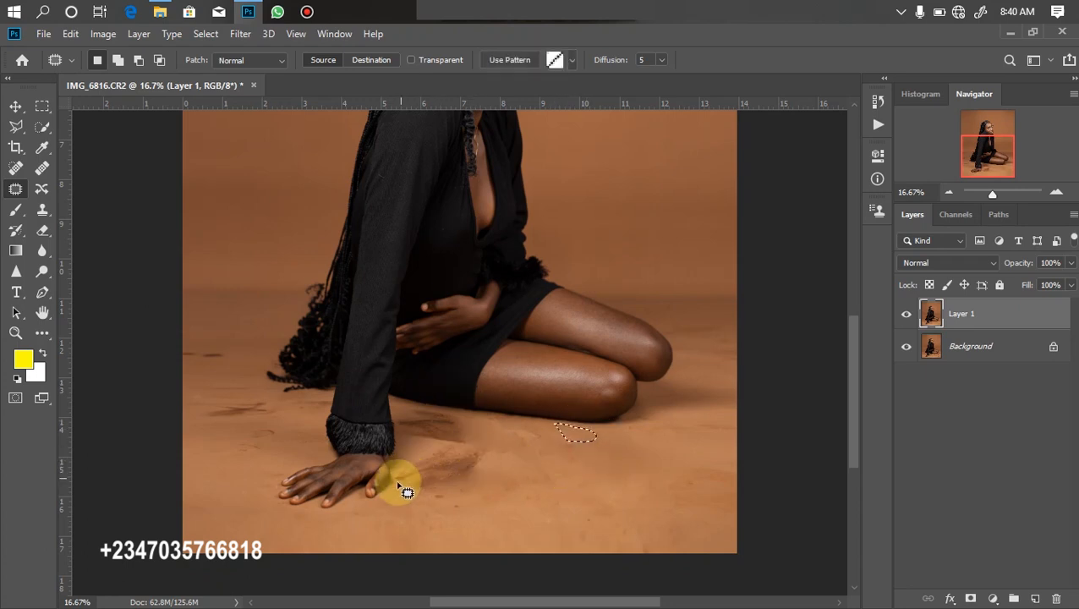
- Patch out the brown smear beside the model's hand and the dark stain next to the fur cuff using clean floor
mouse_move(436, 448)
left_mouse_down()
mouse_move(479, 450)
mouse_move(471, 483)
mouse_move(435, 450)
left_mouse_up()
left_click_drag(457, 465, 559, 465)
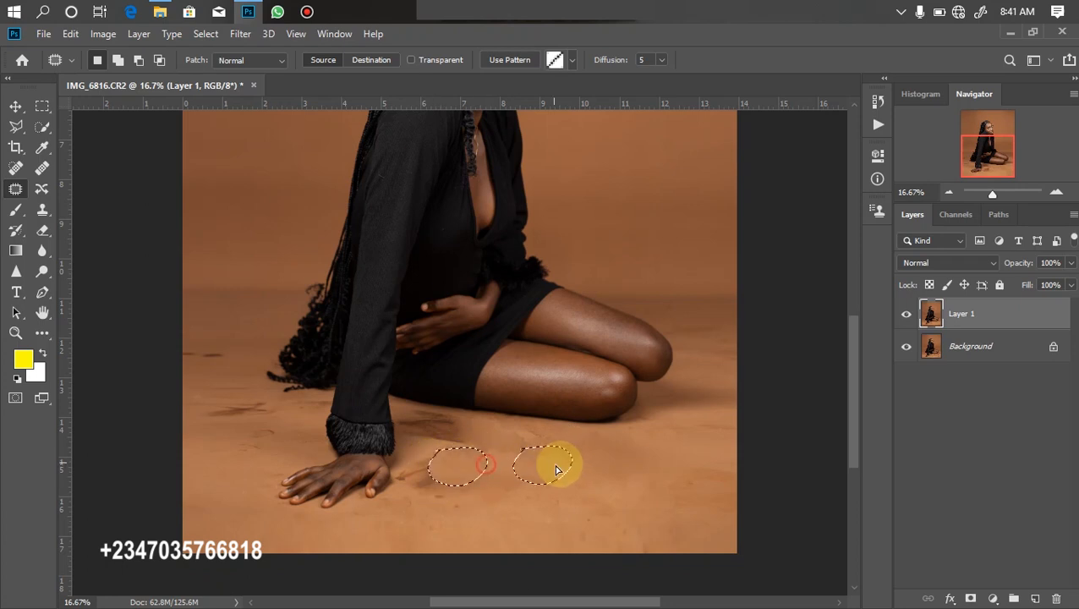
key("ctrl+d")
mouse_move(402, 481)
left_mouse_down()
mouse_move(451, 465)
mouse_move(428, 499)
mouse_move(395, 478)
left_mouse_up()
mouse_move(427, 478)
left_mouse_down()
mouse_move(501, 479)
mouse_move(472, 527)
left_mouse_up()
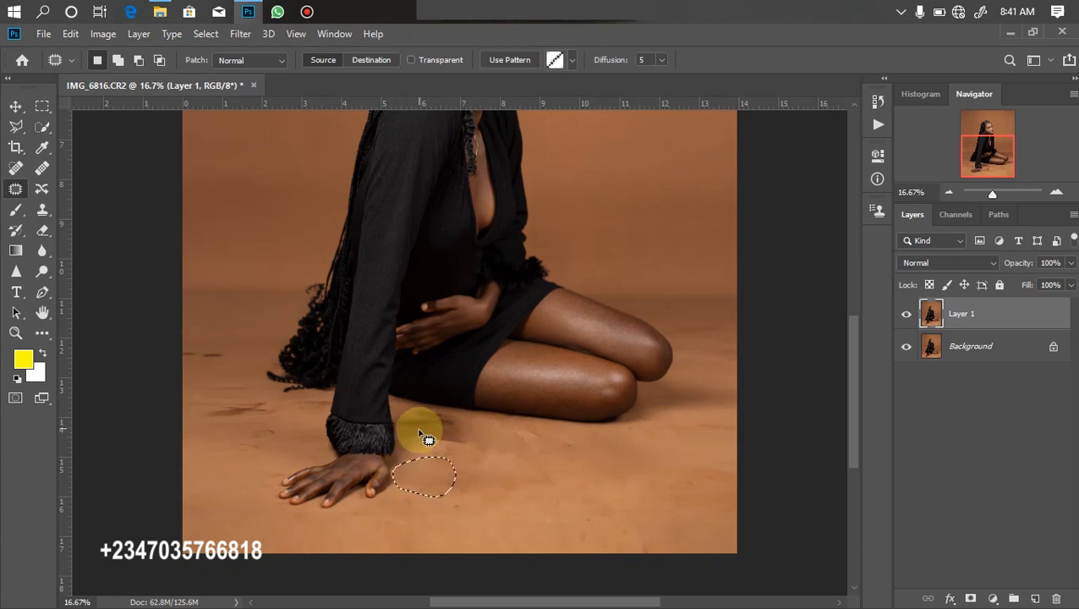
key("ctrl+d")
mouse_move(412, 412)
left_mouse_down()
mouse_move(470, 430)
mouse_move(466, 448)
mouse_move(415, 445)
mouse_move(399, 414)
left_mouse_up()
mouse_move(448, 440)
left_mouse_down()
mouse_move(576, 487)
mouse_move(475, 498)
left_mouse_up()
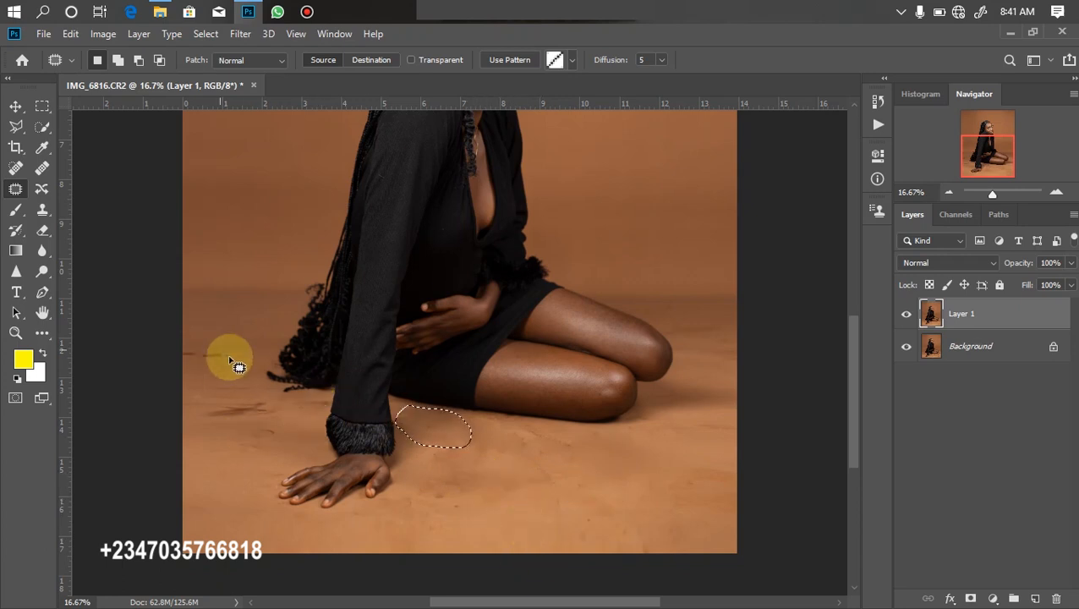
- Patch the stains on the floor behind the model's hand and below her braids, plus the small spot beside her fingers, and deselect
mouse_move(188, 356)
left_mouse_down()
mouse_move(188, 366)
mouse_move(188, 357)
left_mouse_up()
left_click_drag(211, 361, 222, 326)
key("ctrl+d")
mouse_move(242, 418)
left_mouse_down()
mouse_move(208, 336)
mouse_move(233, 386)
left_mouse_up()
left_click(256, 434)
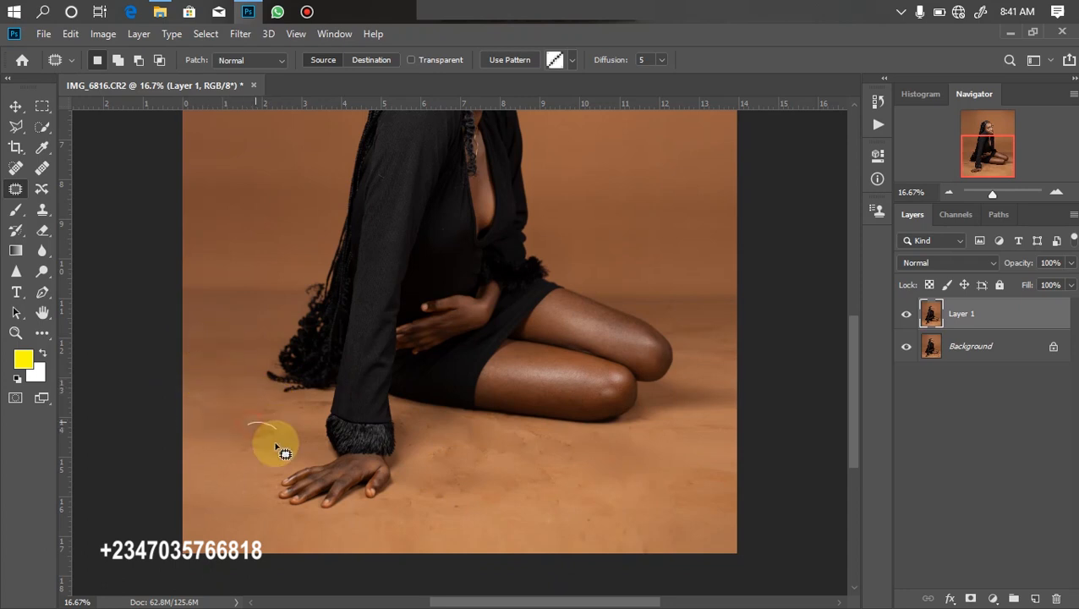
mouse_move(251, 412)
left_mouse_down()
mouse_move(267, 425)
mouse_move(313, 405)
mouse_move(345, 413)
mouse_move(308, 425)
mouse_move(294, 413)
left_mouse_up()
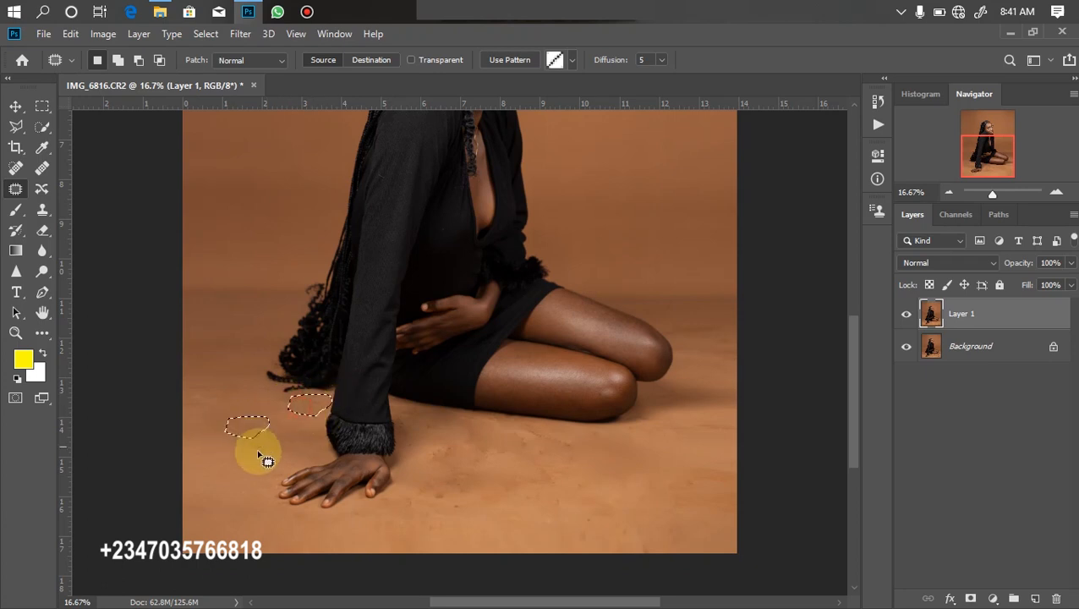
mouse_move(440, 501)
left_mouse_down()
mouse_move(482, 512)
mouse_move(532, 474)
left_mouse_up()
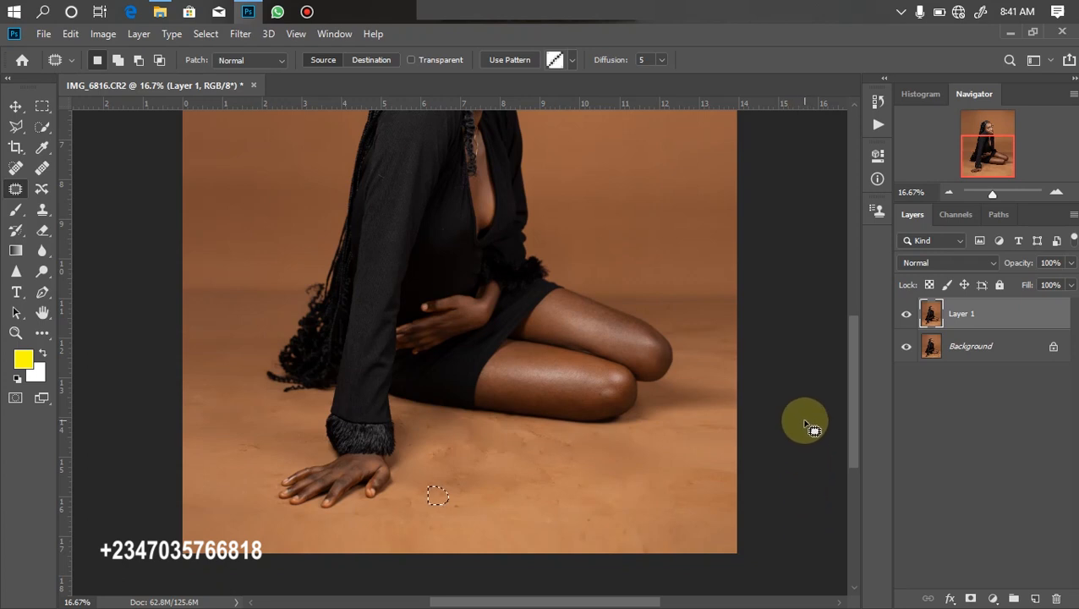
key("ctrl+d")
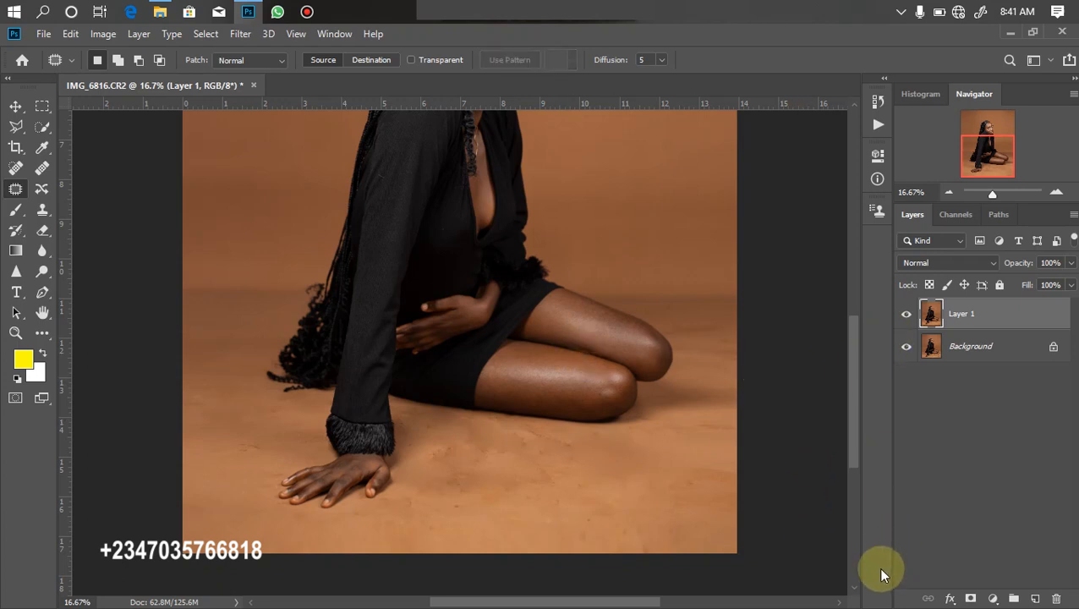
- Compare the cleaned floor with the original by hiding and showing Layer 1, and duplicate Layer 1
left_click(906, 313)
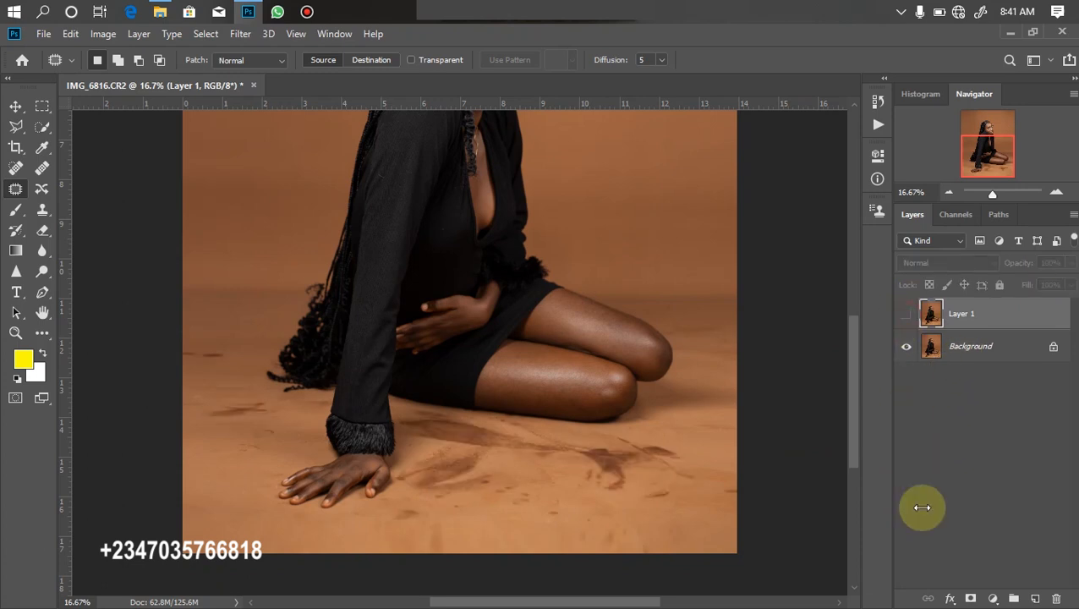
left_click(906, 314)
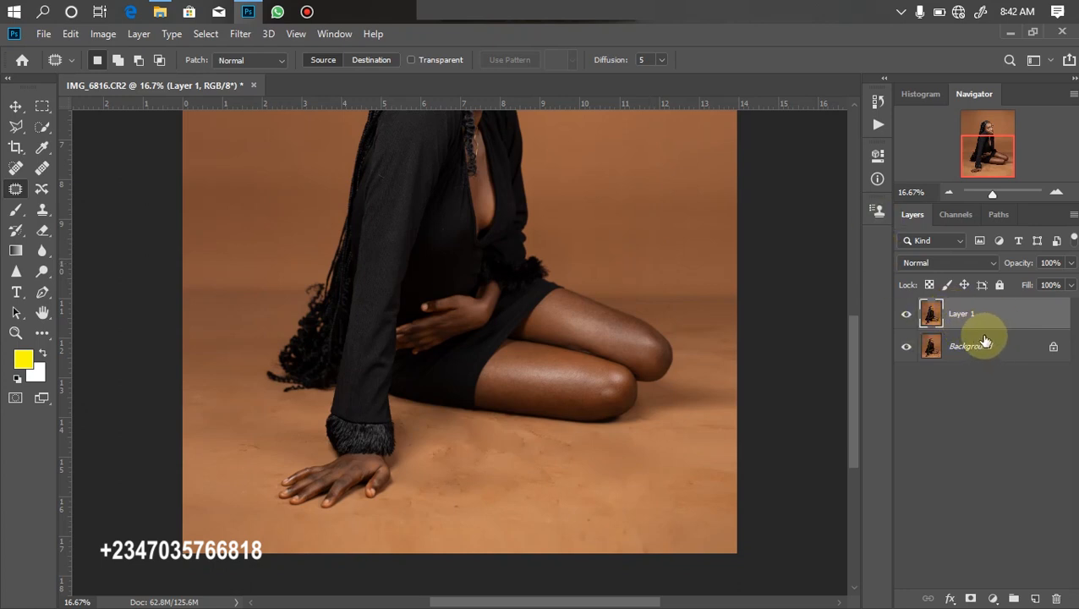
key("ctrl+j")
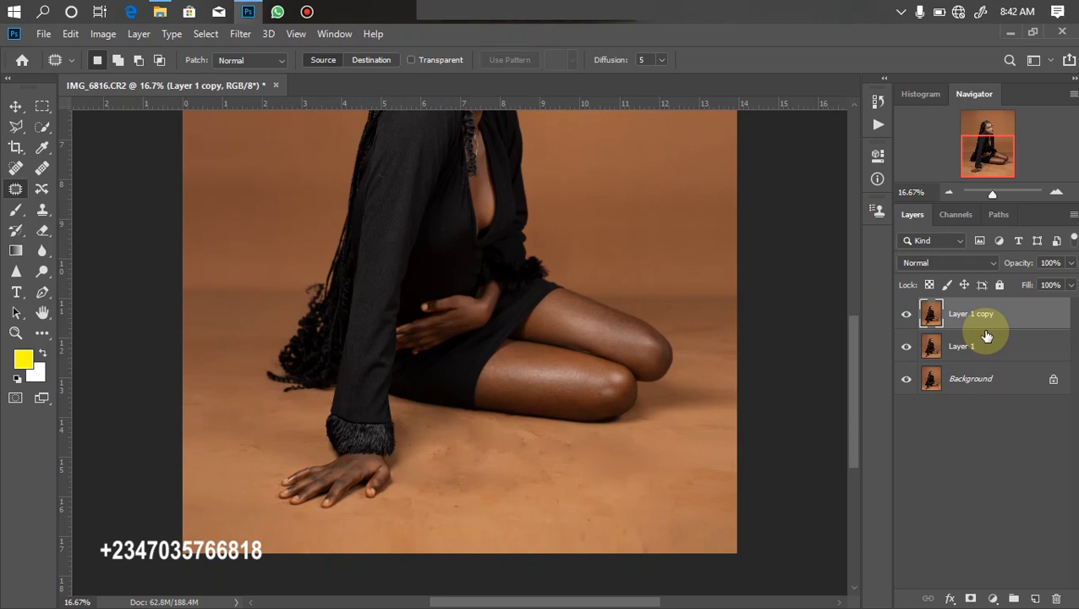
- Select the model on the duplicated layer automatically with Select Subject
key("ctrl+minus")
key("ctrl+minus")
key("ctrl+minus")
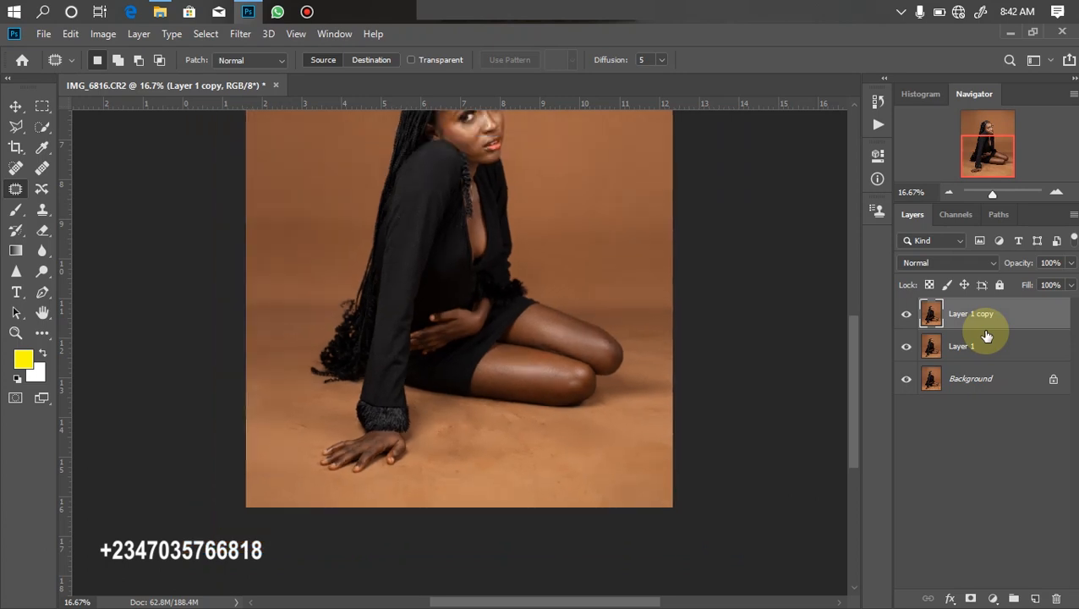
key("ctrl+plus")
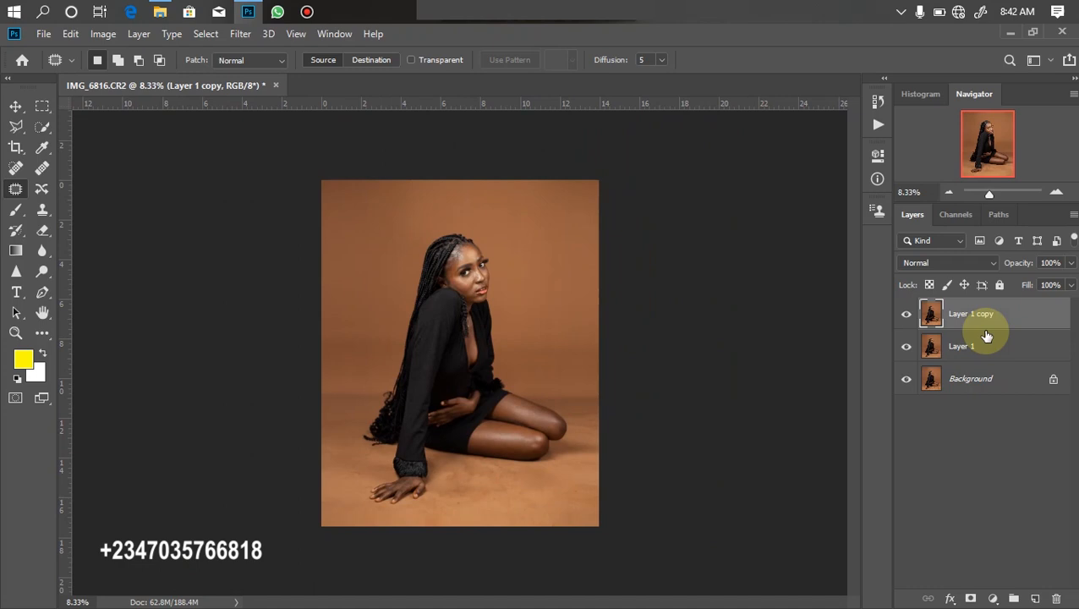
left_click(43, 127)
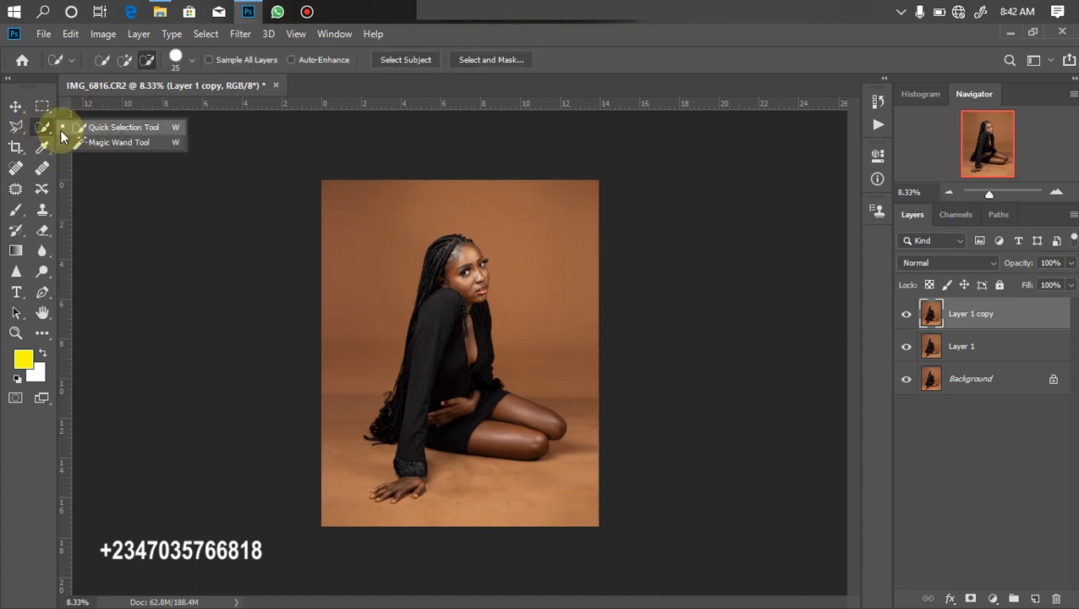
left_click(101, 128)
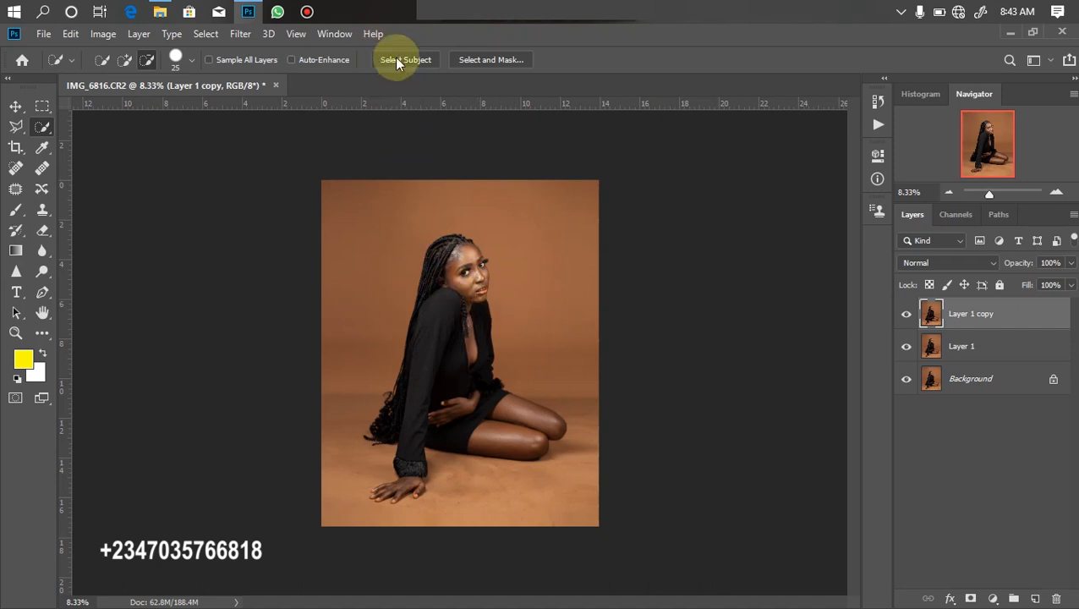
left_click(395, 59)
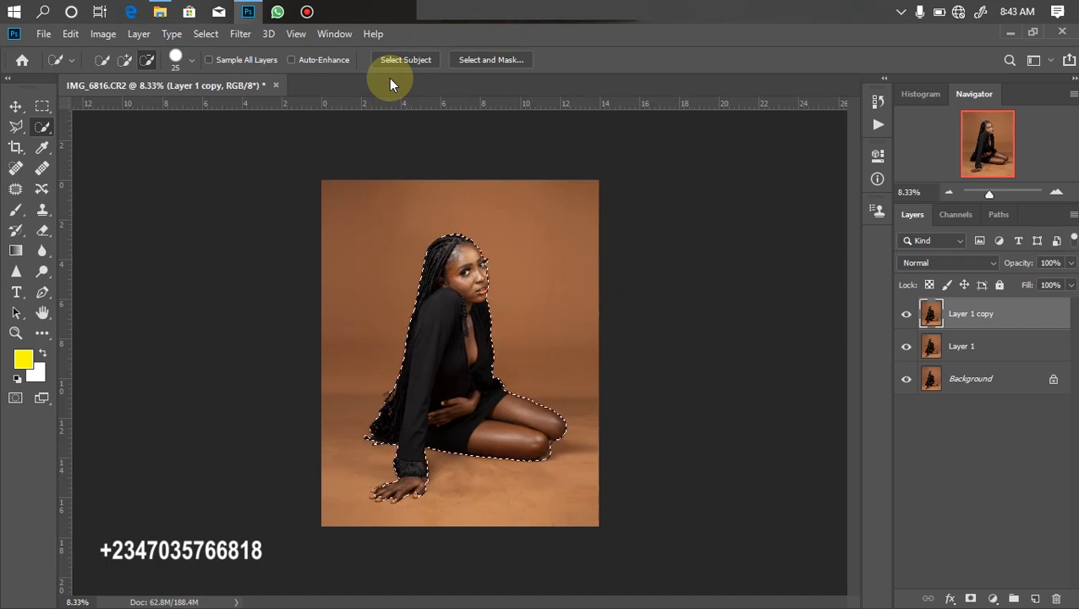
- Subtract the strip of floor under the model's skirt and thigh from the selection with the Polygonal Lasso
key("ctrl+plus")
key("ctrl+plus")
key("ctrl+plus")
key("ctrl+plus")
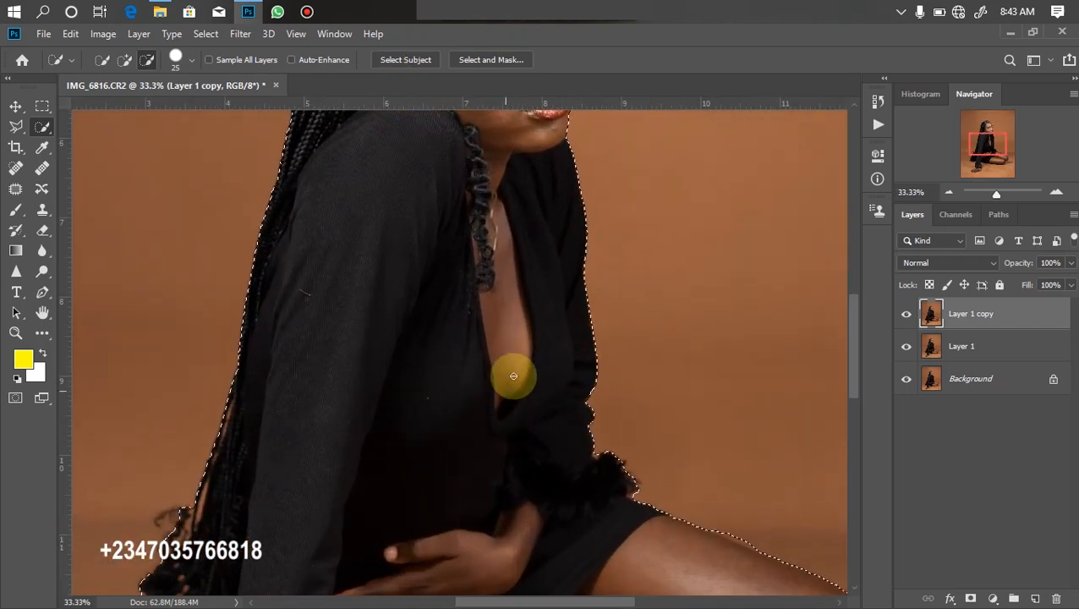
left_click_drag(585, 511, 549, 404)
key("ctrl+plus")
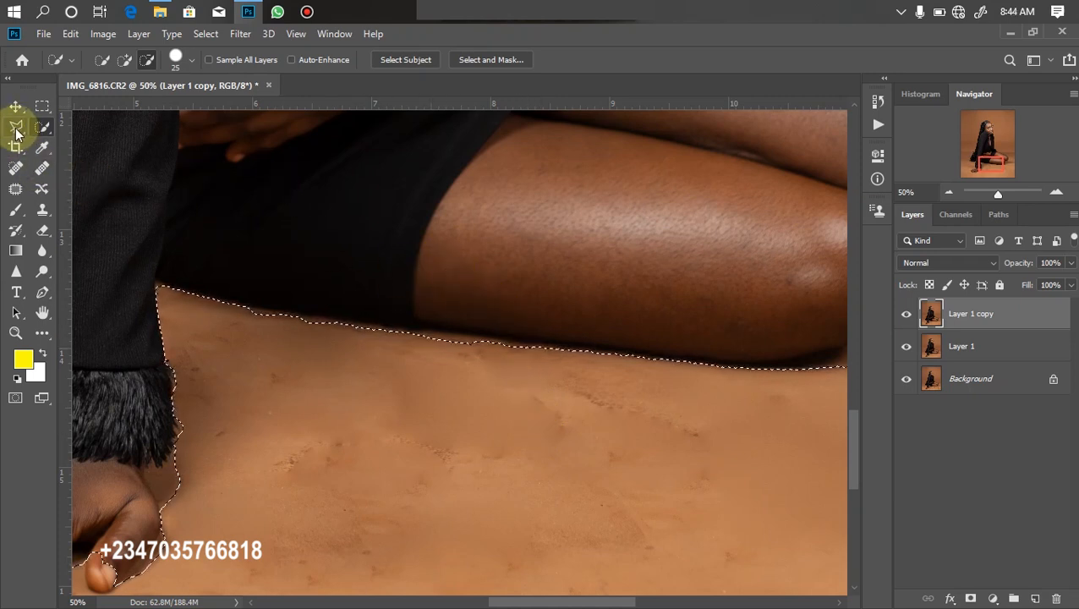
mouse_move(16, 125)
left_mouse_down()
mouse_move(51, 162)
mouse_move(49, 144)
mouse_move(94, 143)
left_mouse_up()
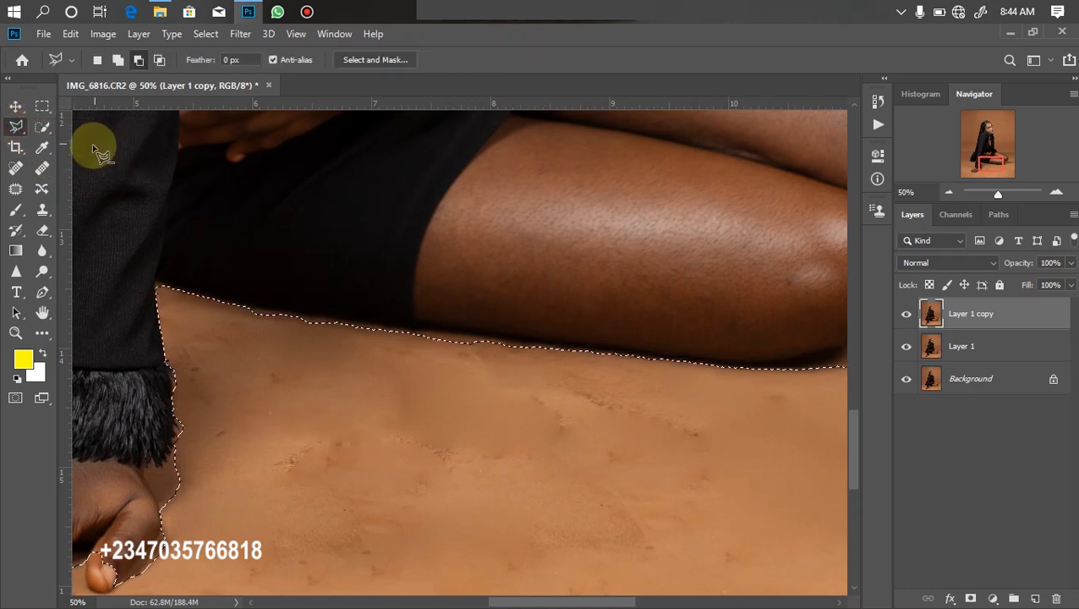
left_click(118, 60)
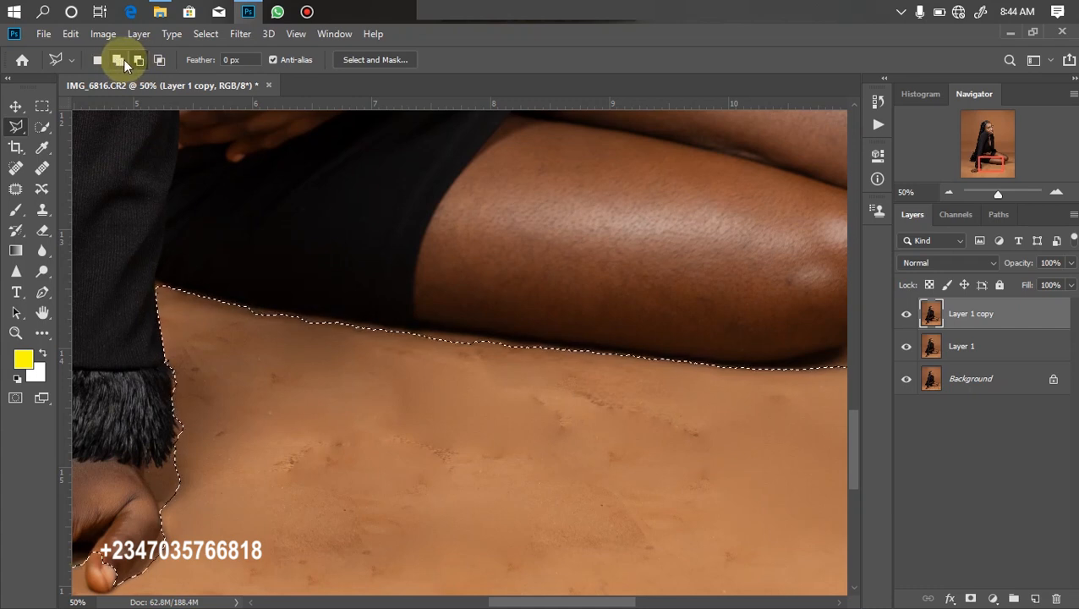
left_click(137, 63)
left_click(122, 63)
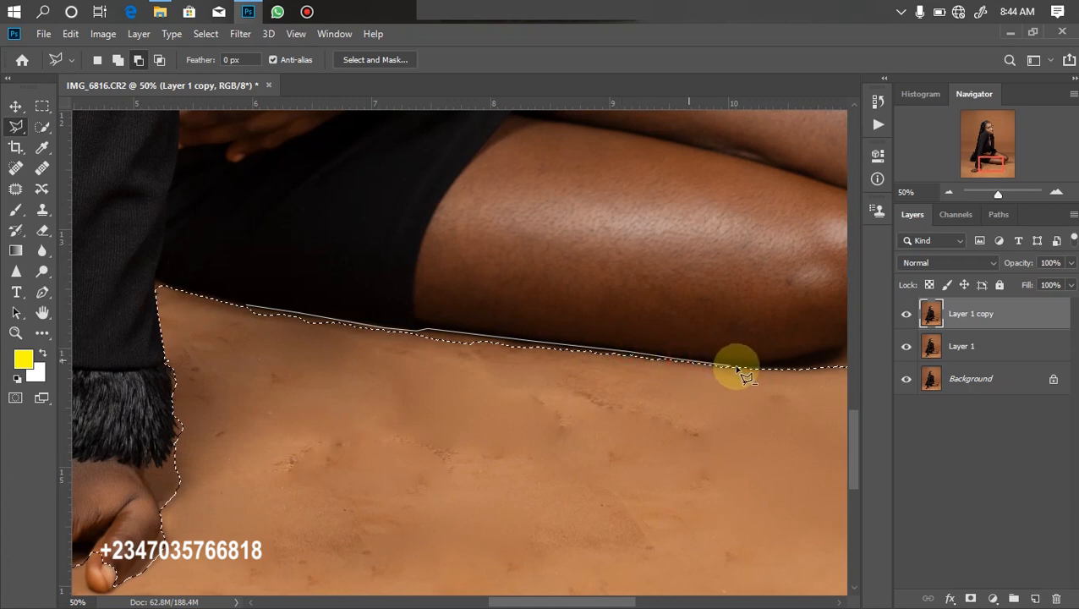
left_click(778, 370)
left_click(776, 411)
left_click(649, 444)
left_click(222, 376)
left_click(220, 324)
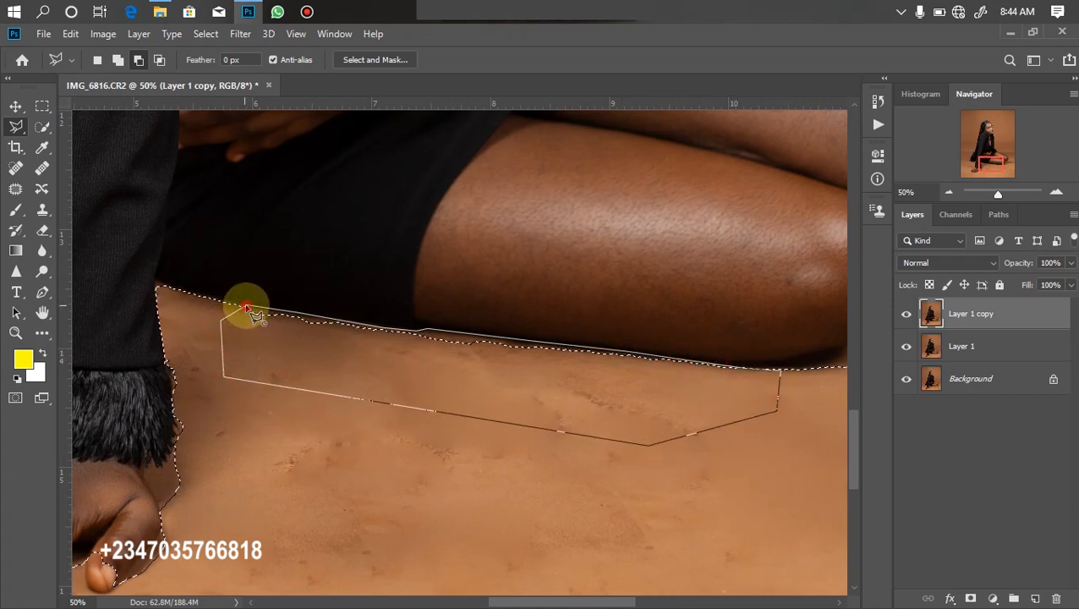
left_click(246, 307)
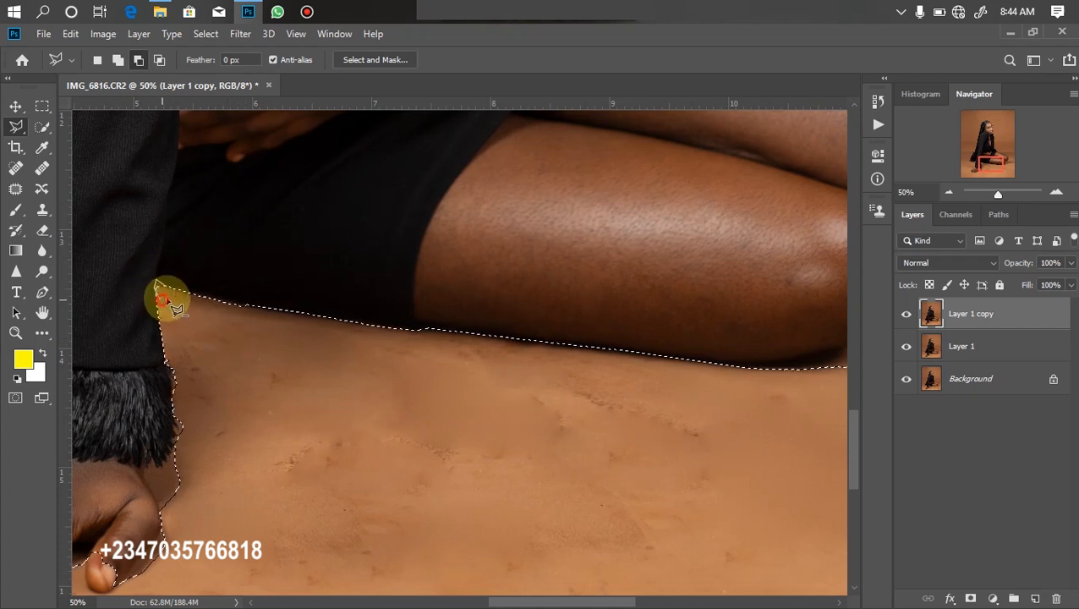
- Subtract the shadowed floor beside the fur cuff and along the thumb's outer edge from the selection
scroll(195, 372, "down", 3)
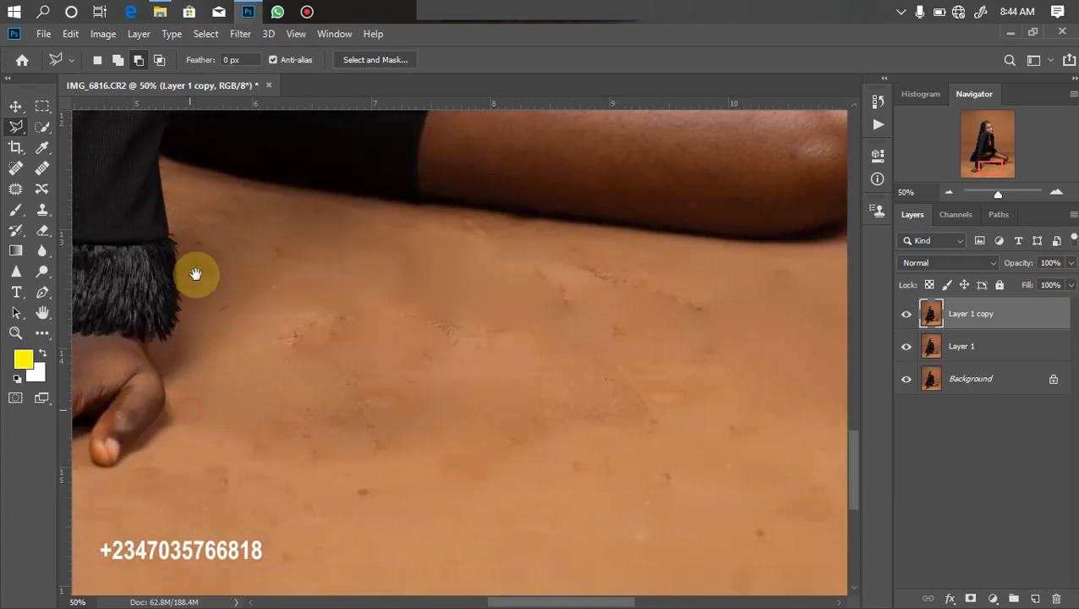
key("ctrl+plus")
left_click_drag(175, 311, 263, 383)
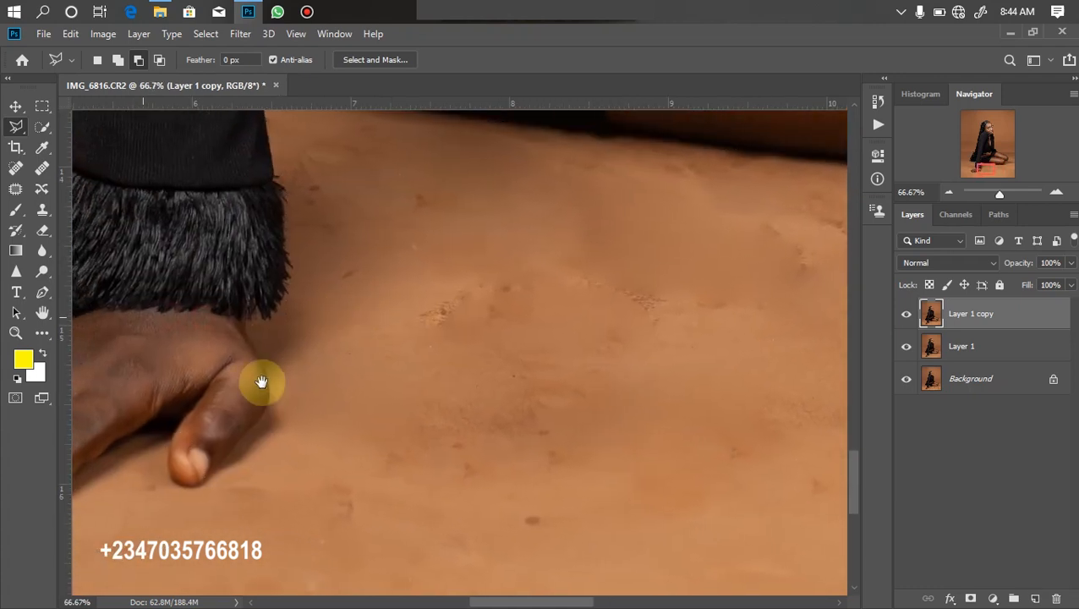
key("ctrl+plus")
left_click_drag(186, 411, 279, 382)
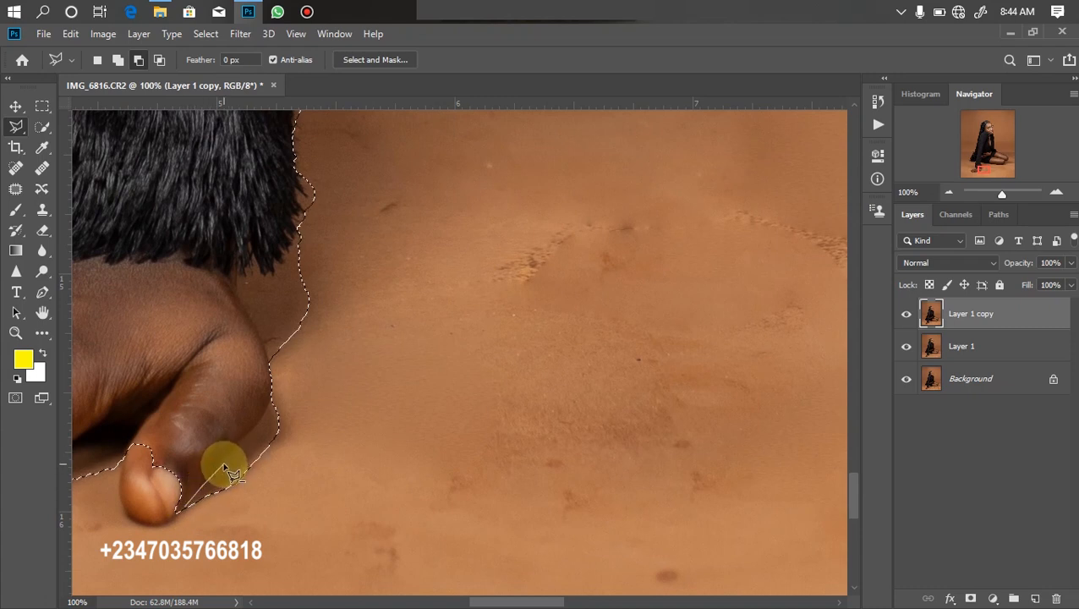
left_click(241, 446)
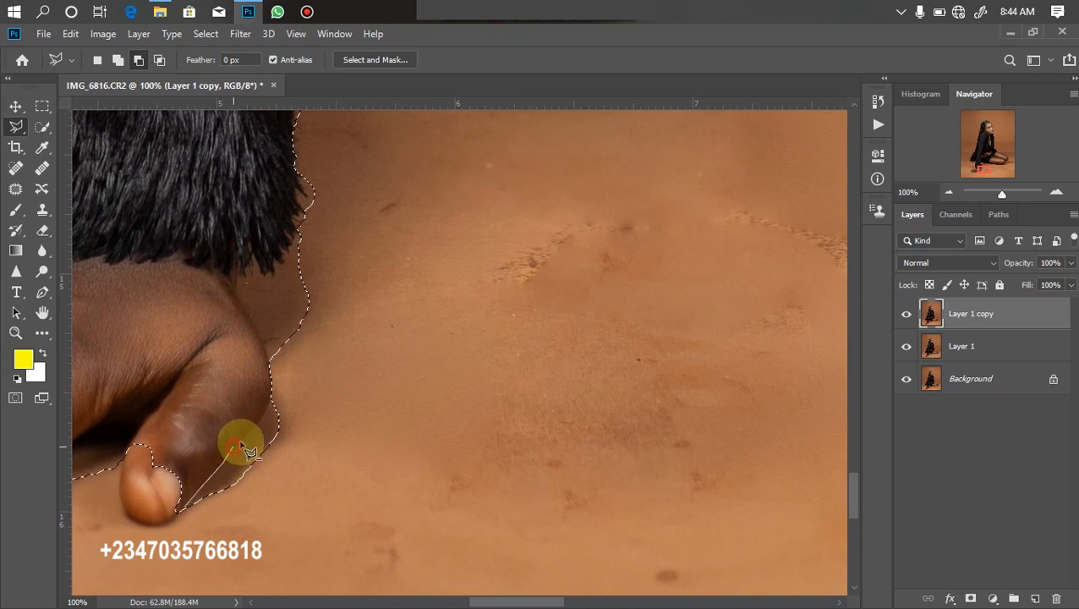
left_click(270, 399)
left_click(266, 351)
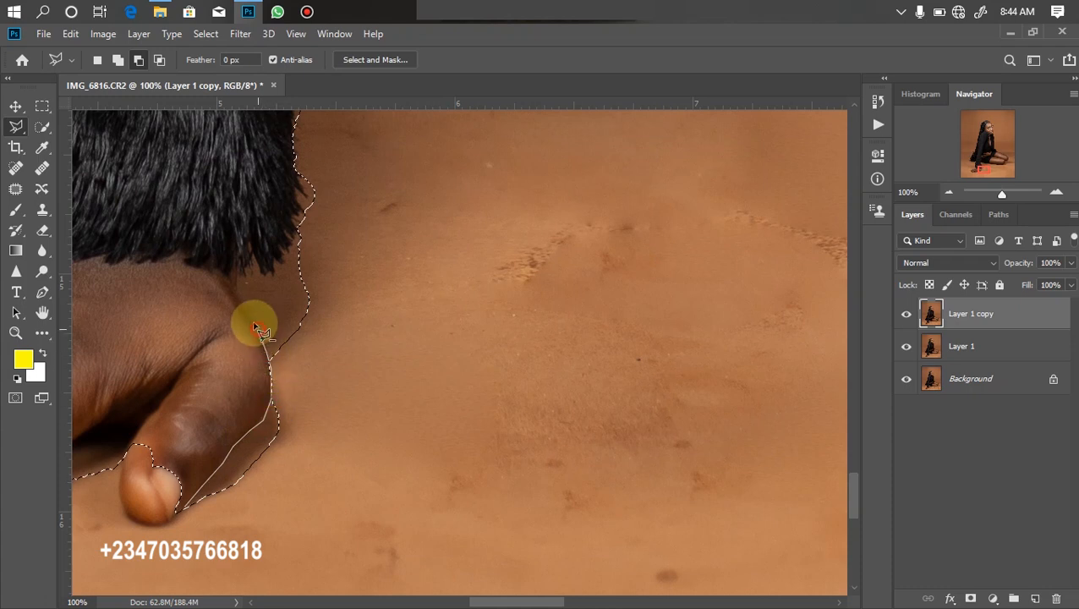
left_click(269, 279)
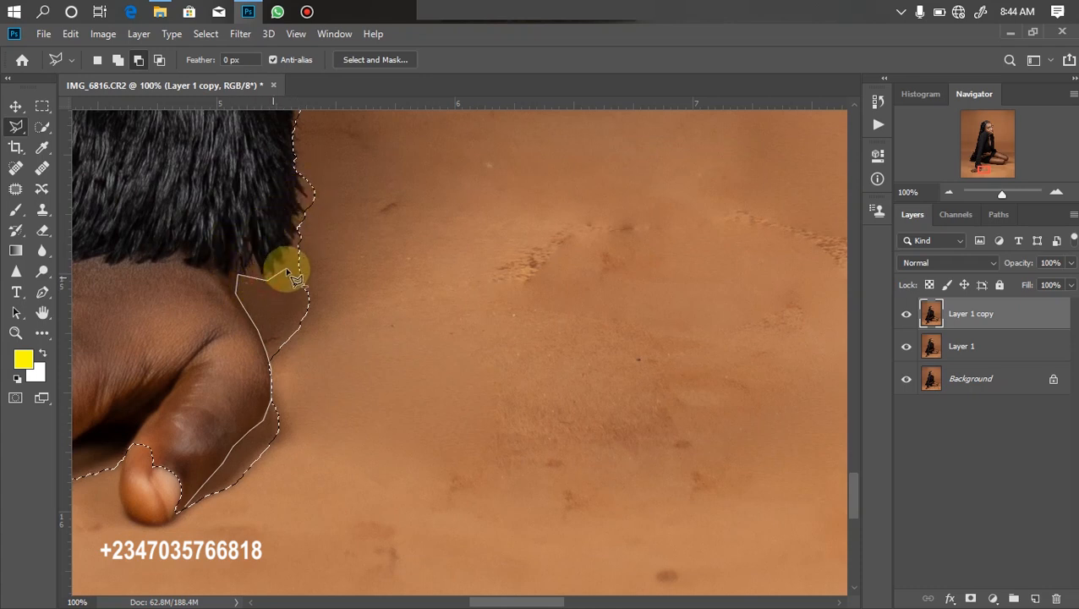
left_click(319, 199)
left_click(380, 251)
left_click(360, 386)
left_click(318, 389)
left_click(302, 519)
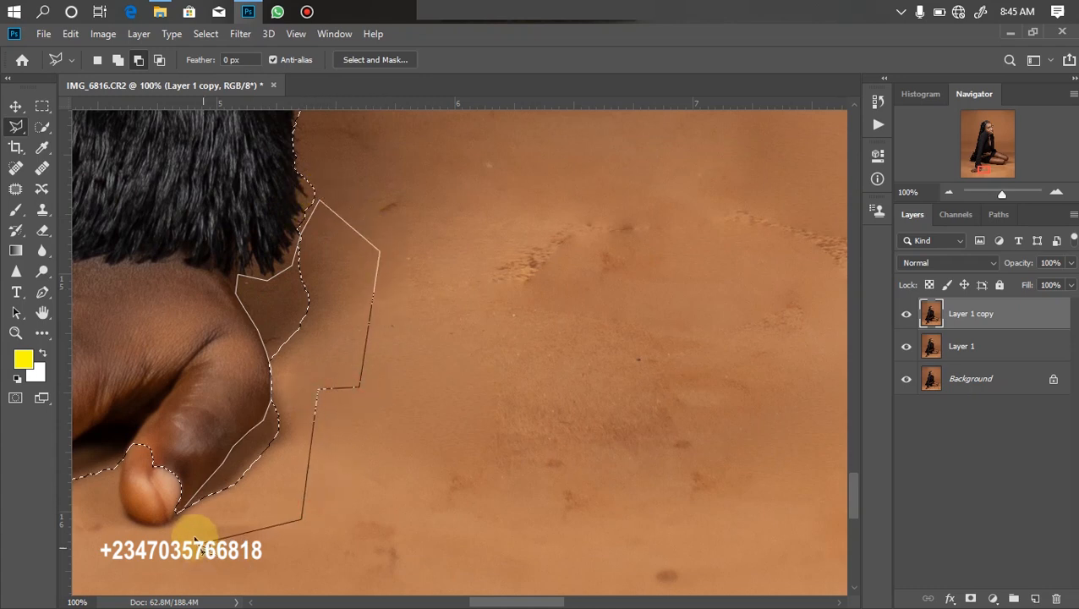
left_click(192, 515)
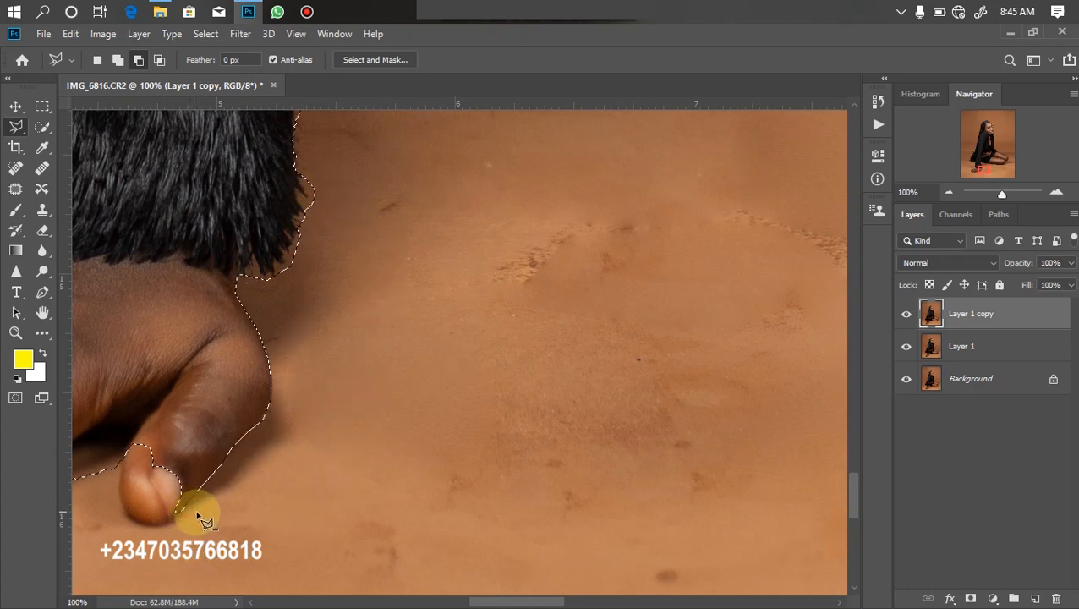
- Add the missing tip of the model's thumb to the selection with the Polygonal Lasso
scroll(315, 289, "left", 5)
scroll(322, 422, "down", 2)
scroll(321, 423, "left", 2)
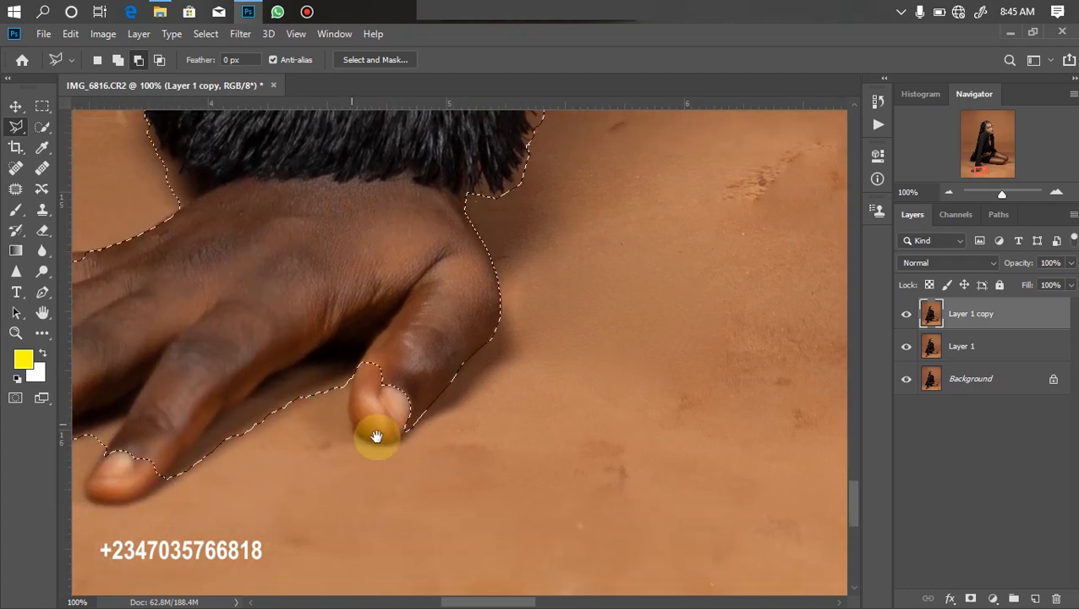
left_click(118, 59)
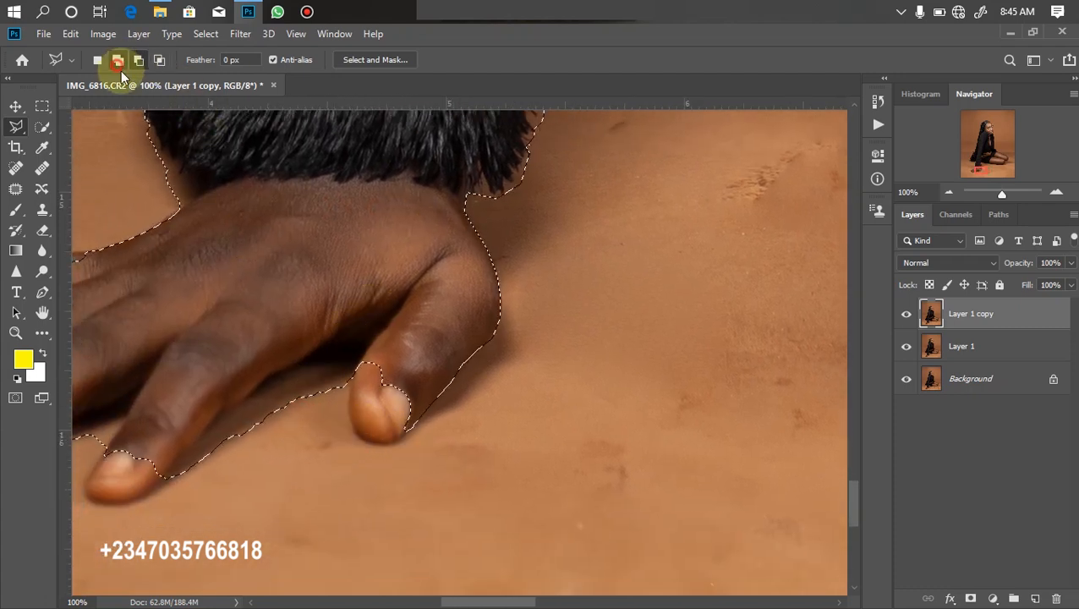
left_click(406, 429)
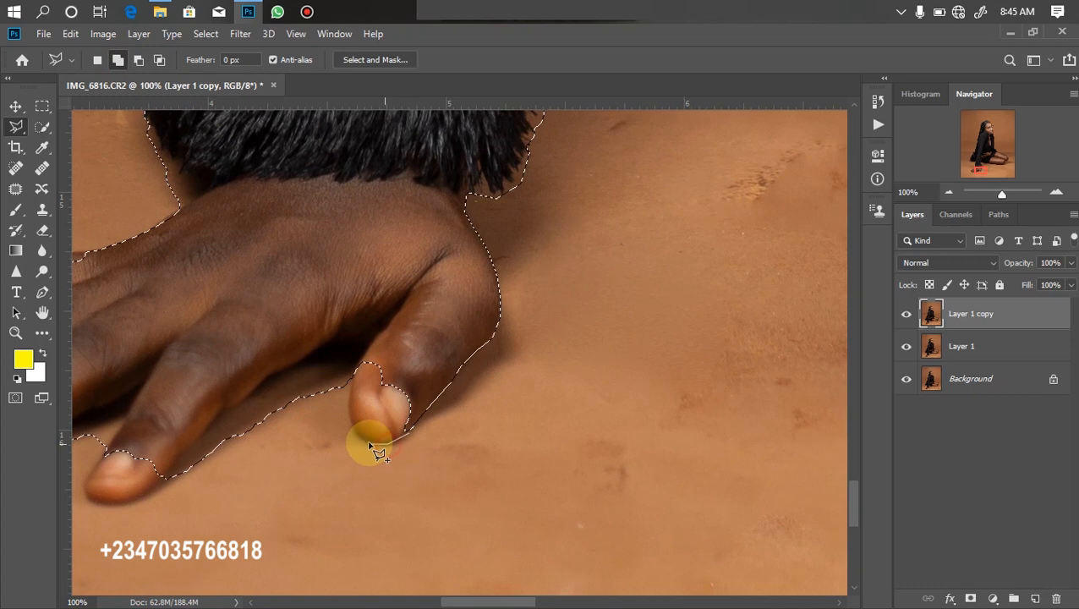
left_click(363, 440)
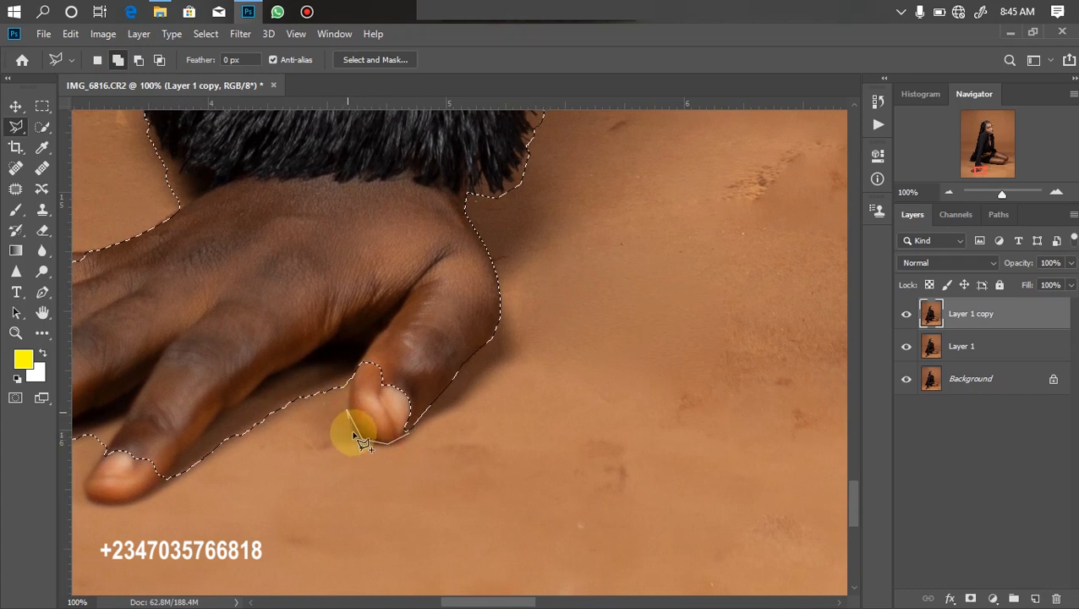
left_click(366, 358)
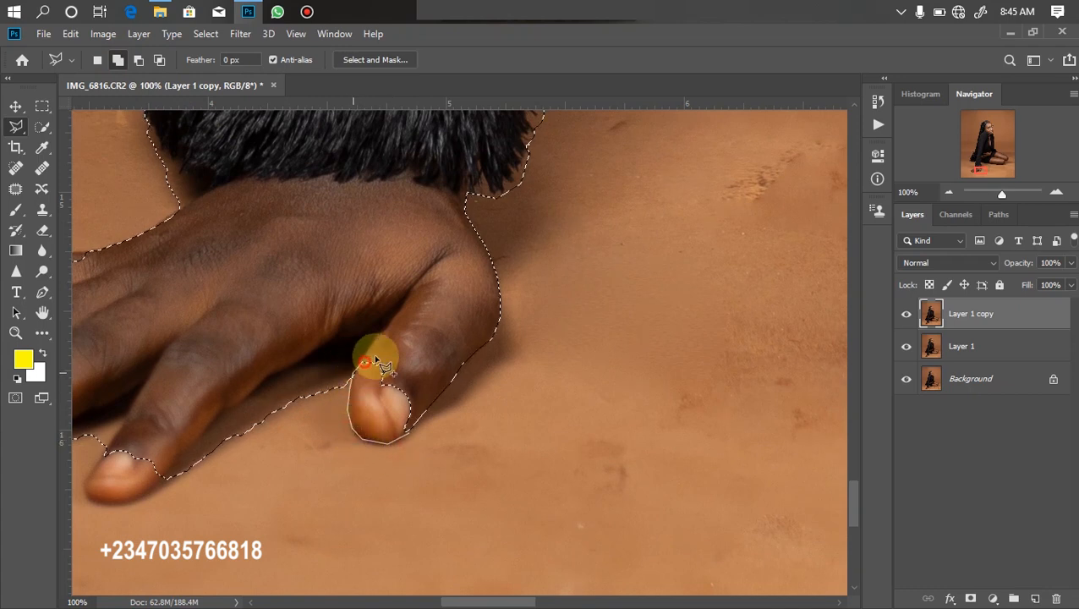
left_click(408, 427)
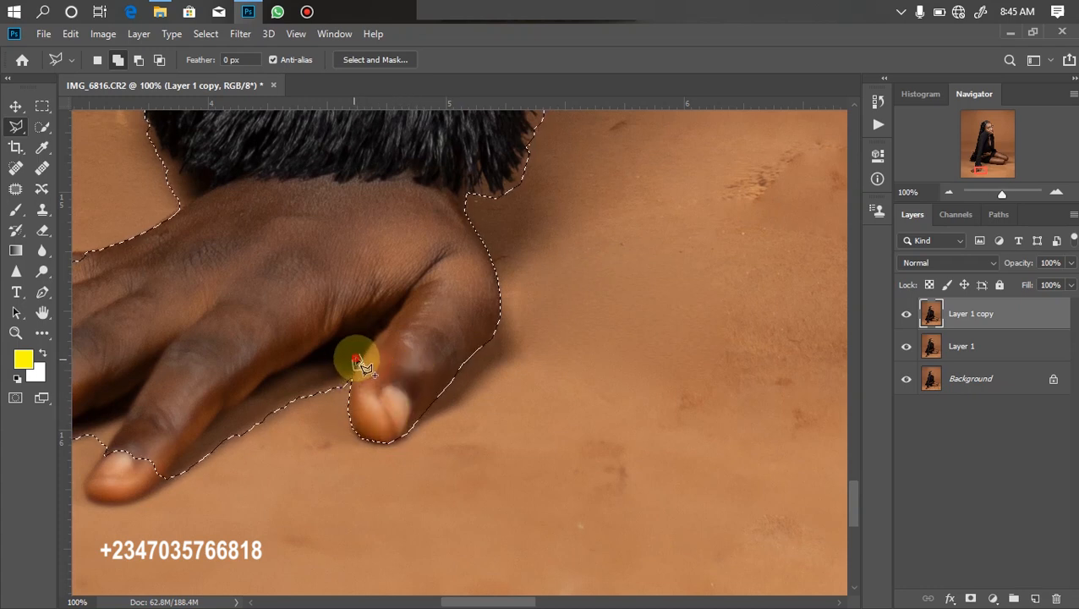
- Subtract the shadowed floor between the thumb and index finger from the selection with the Polygonal Lasso
left_click(138, 59)
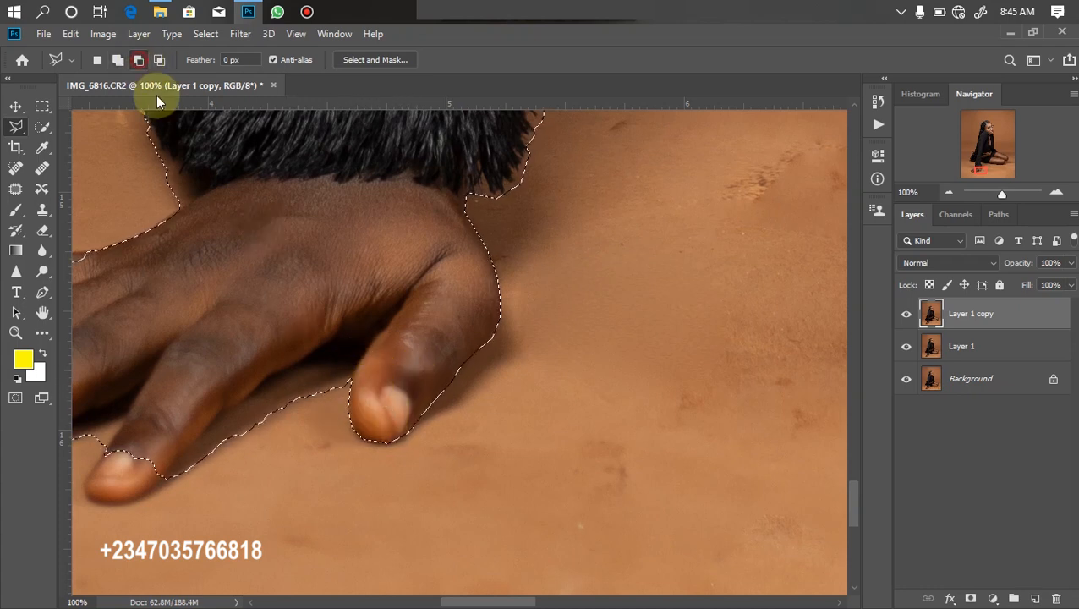
left_click(349, 383)
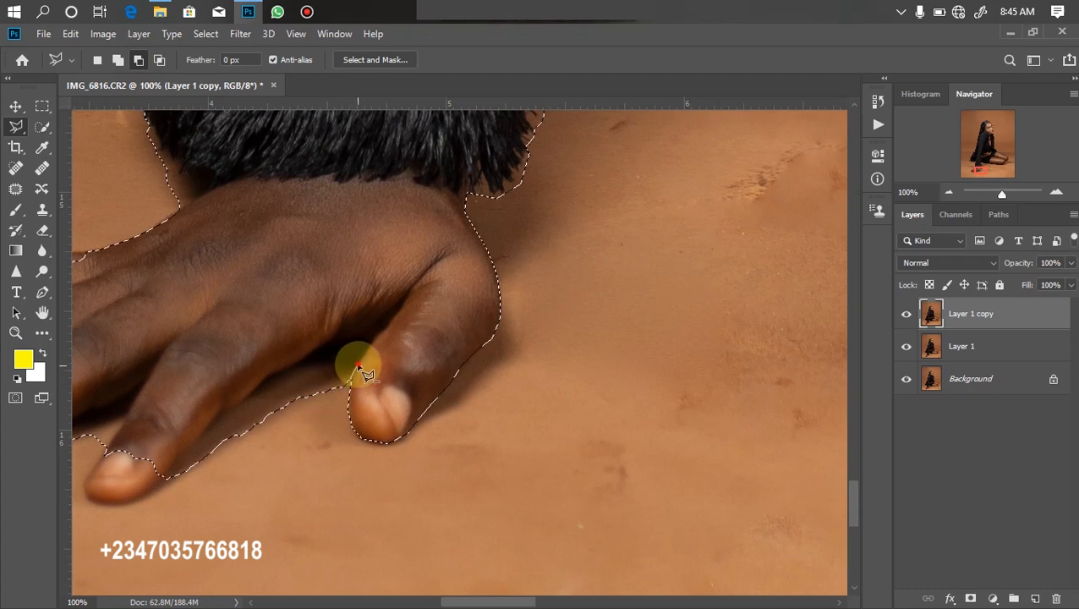
left_click(369, 343)
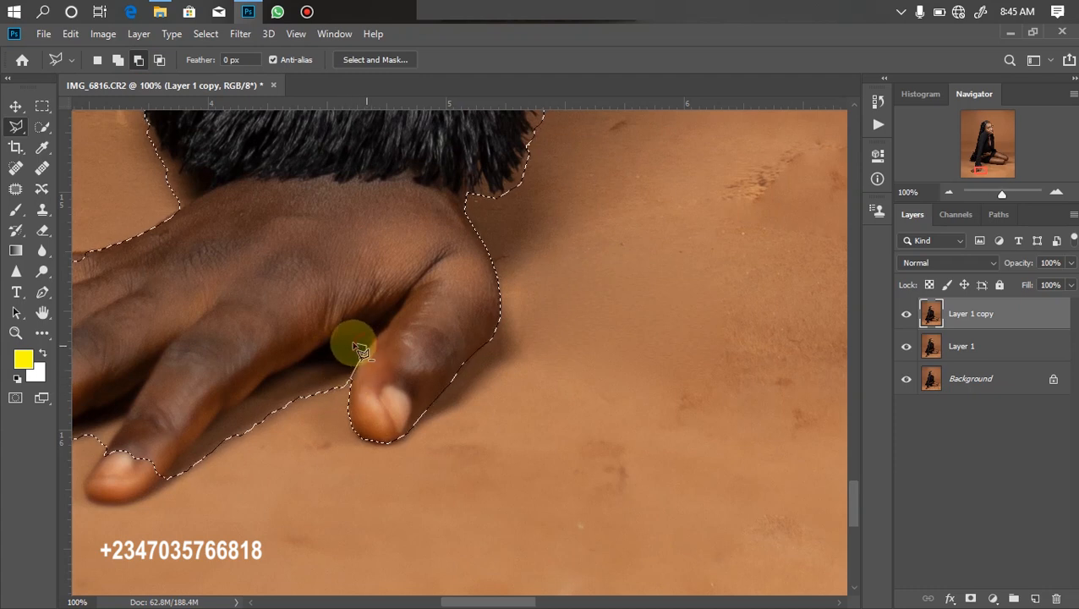
left_click(337, 342)
left_click(308, 353)
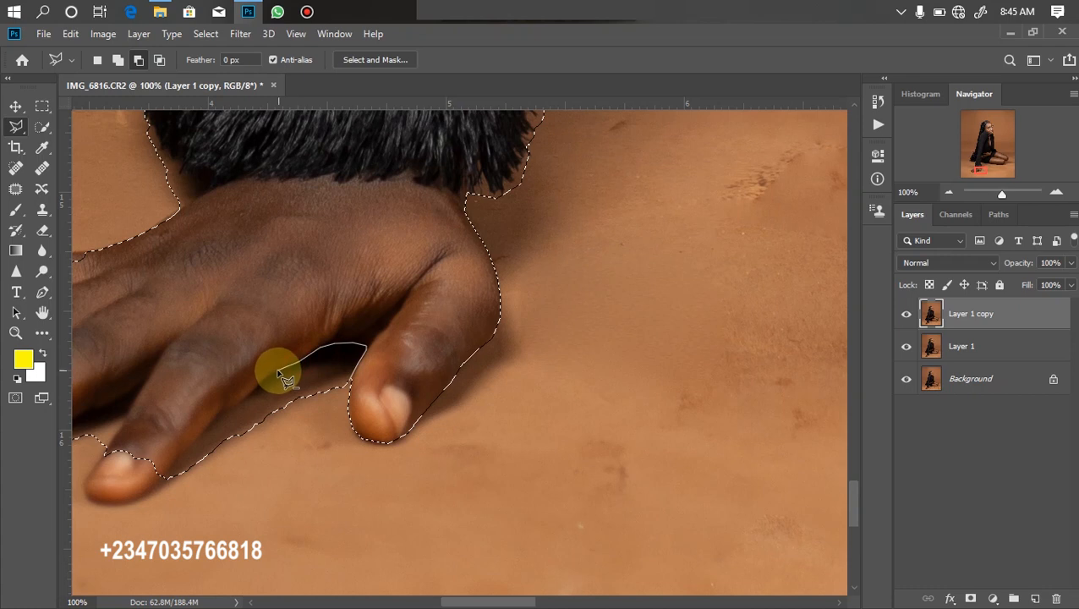
left_click(221, 411)
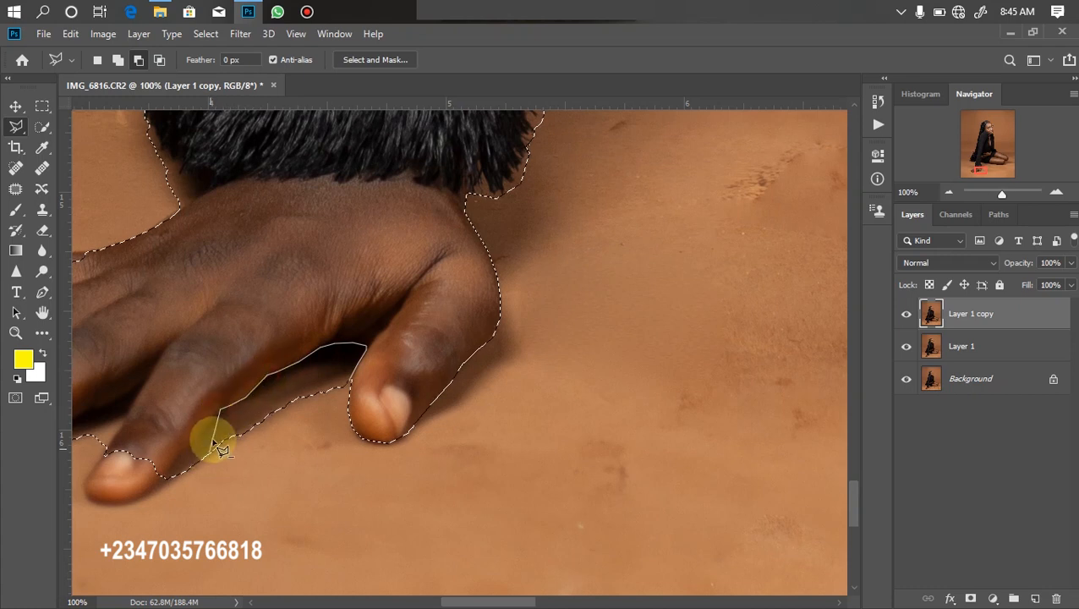
left_click(167, 480)
left_click(179, 494)
left_click(287, 470)
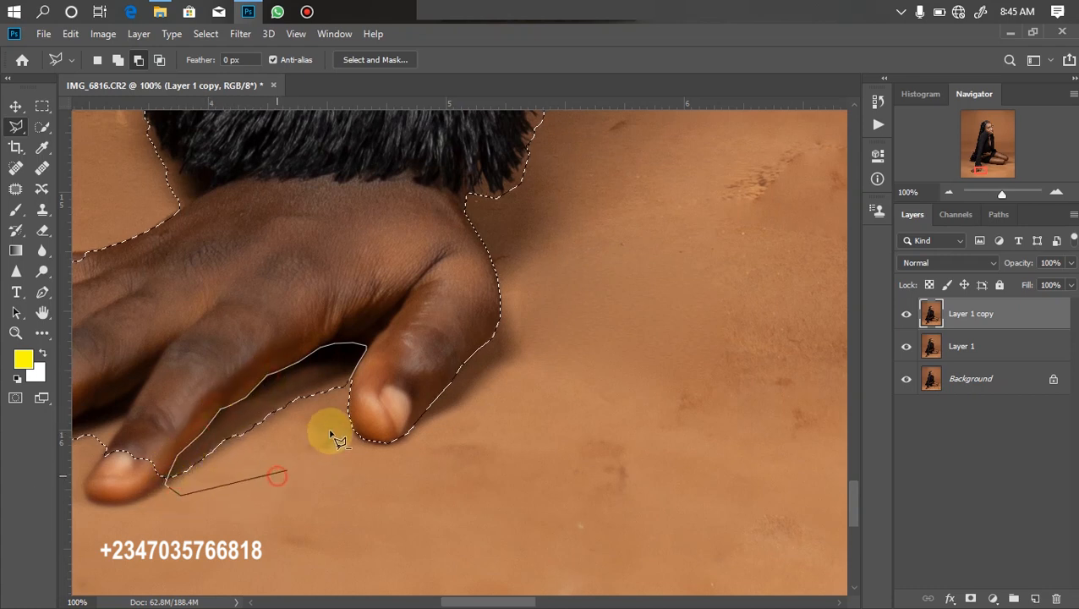
left_click(351, 385)
- Add the missing tip of the index finger to the selection
left_click_drag(216, 361, 351, 372)
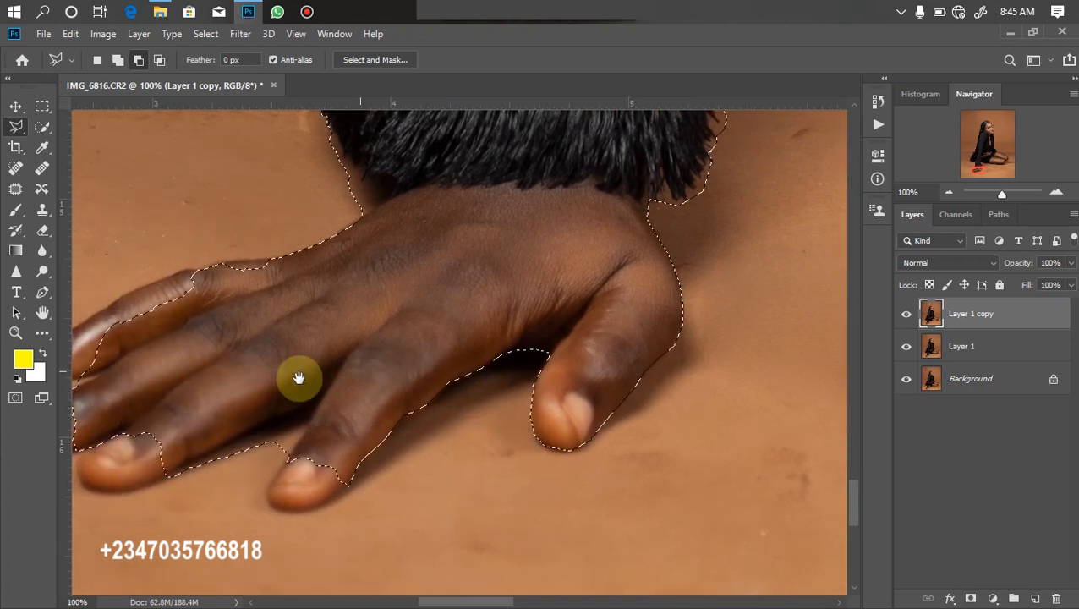
left_click(118, 60)
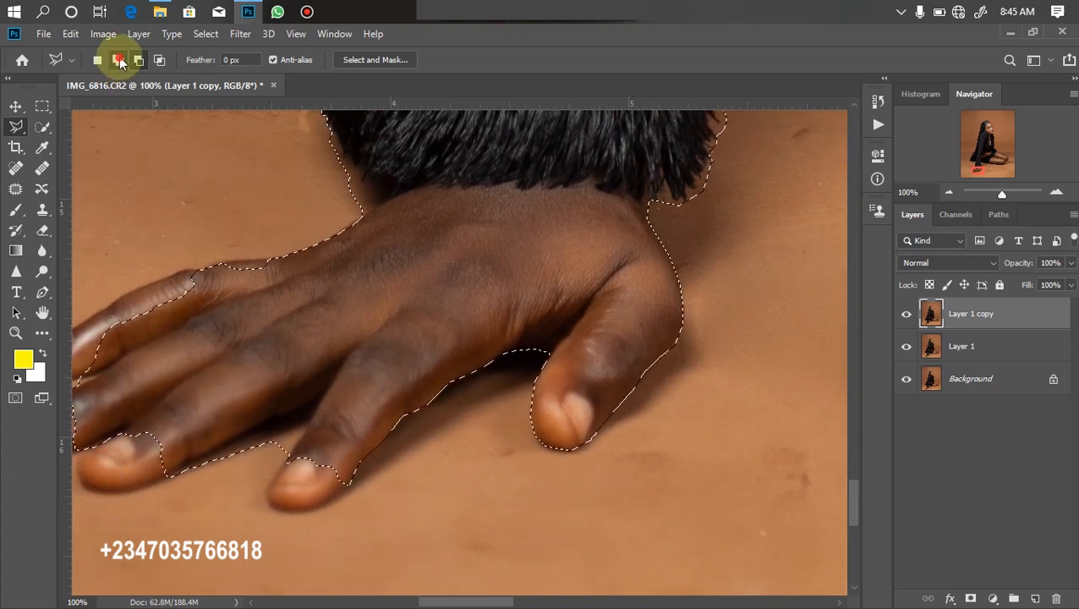
left_click(347, 485)
left_click(297, 512)
left_click(267, 494)
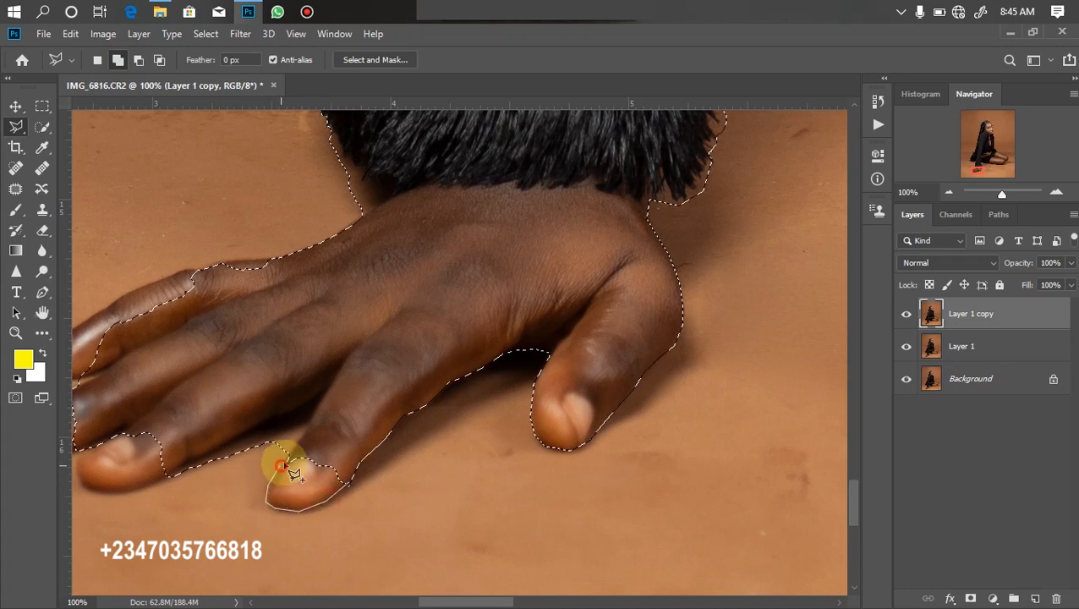
double_click(340, 448)
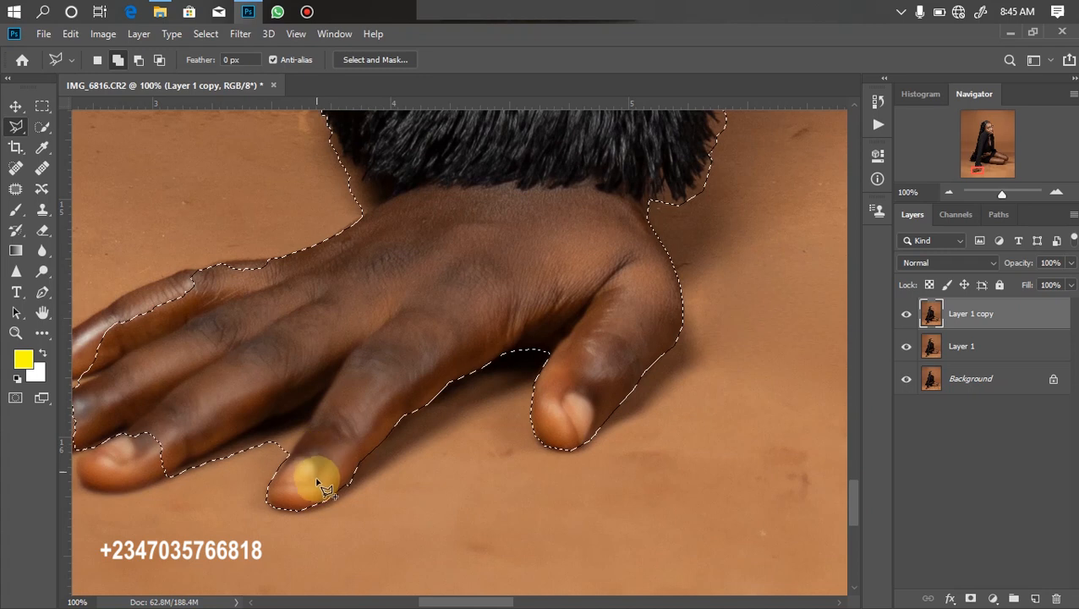
- Subtract the dark gap between the index and middle fingers from the selection
left_click(137, 62)
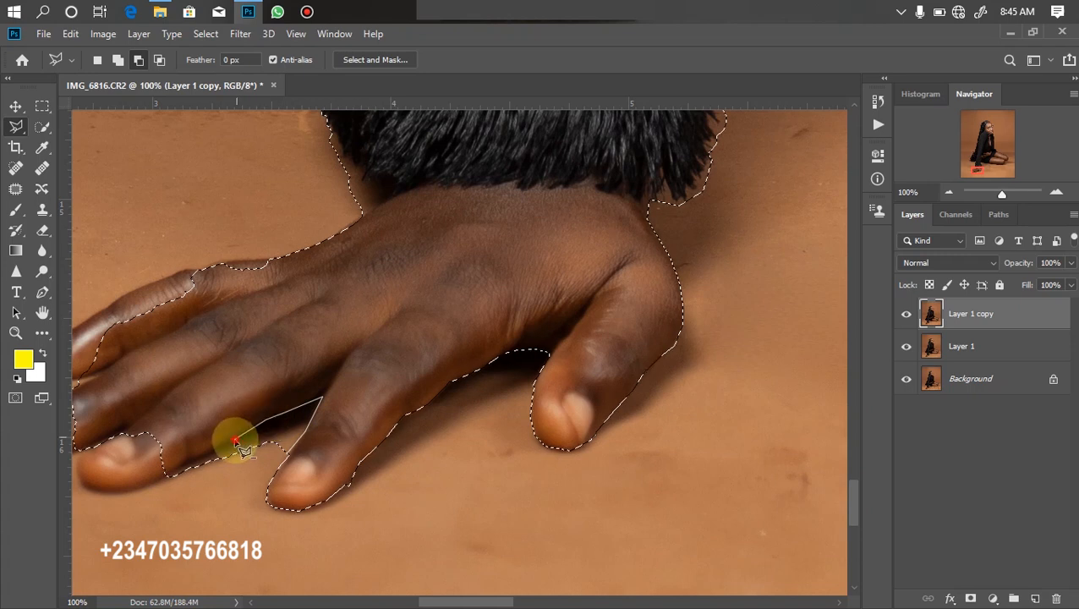
left_click(169, 471)
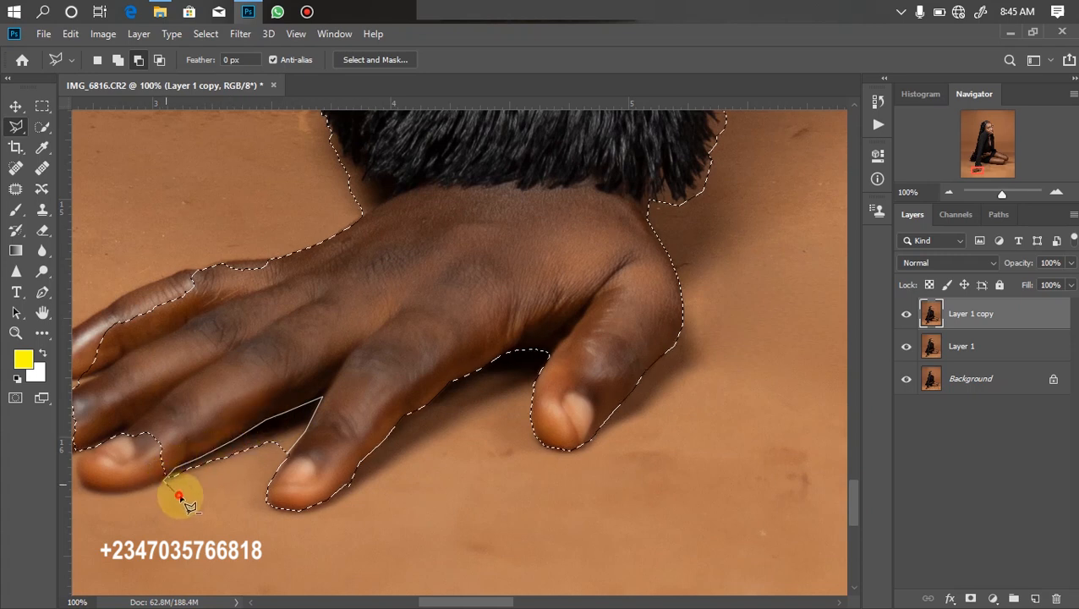
left_click(182, 495)
double_click(249, 482)
- Add the missing tips of the middle and ring fingers to the selection with the Polygonal Lasso
scroll(378, 423, "left", 5)
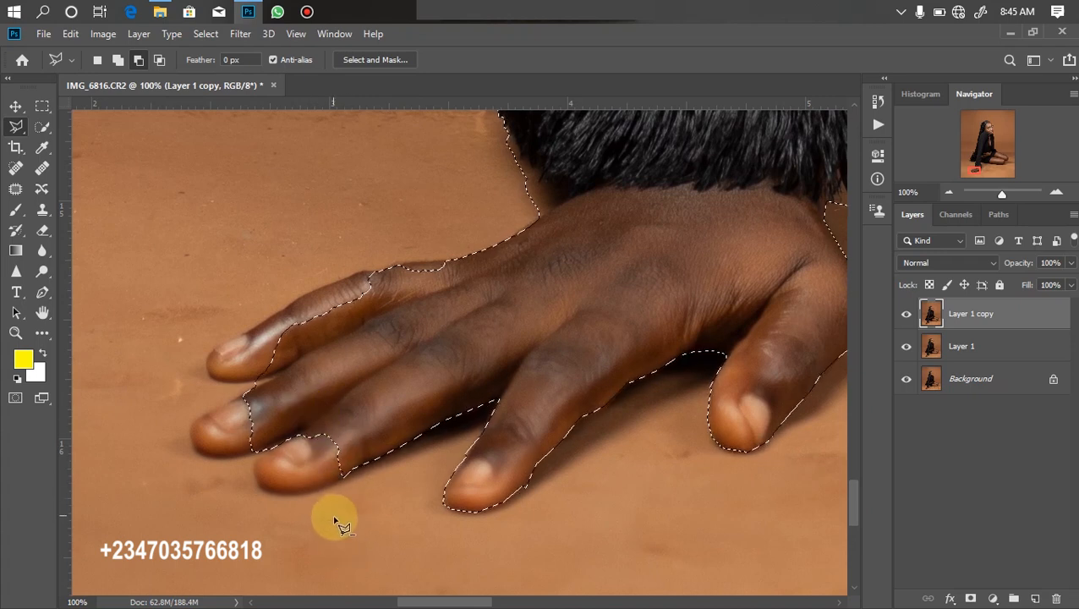
left_click(117, 60)
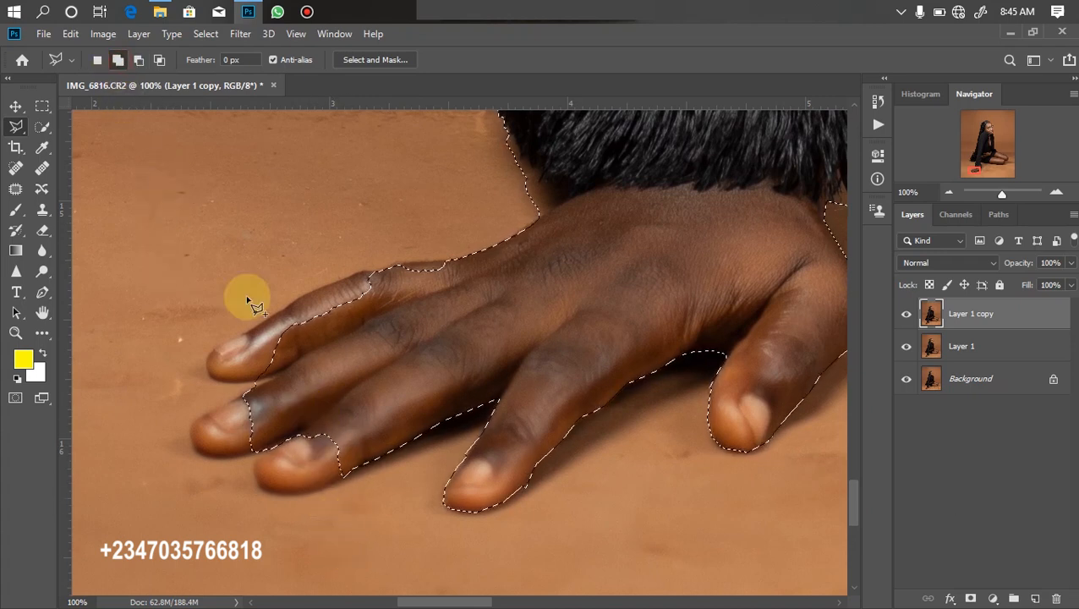
left_click(315, 493)
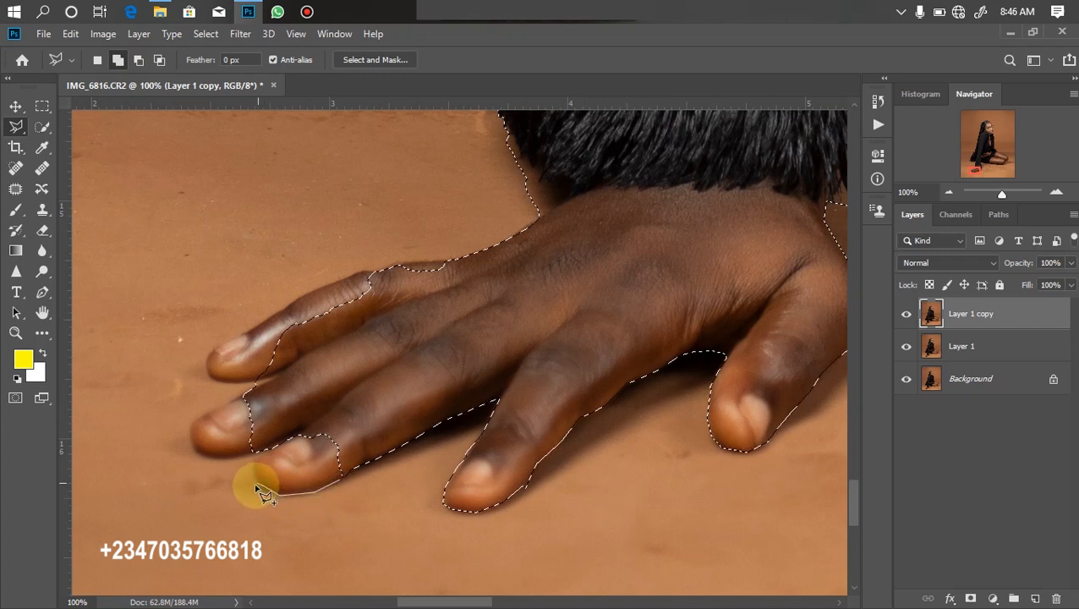
left_click(264, 494)
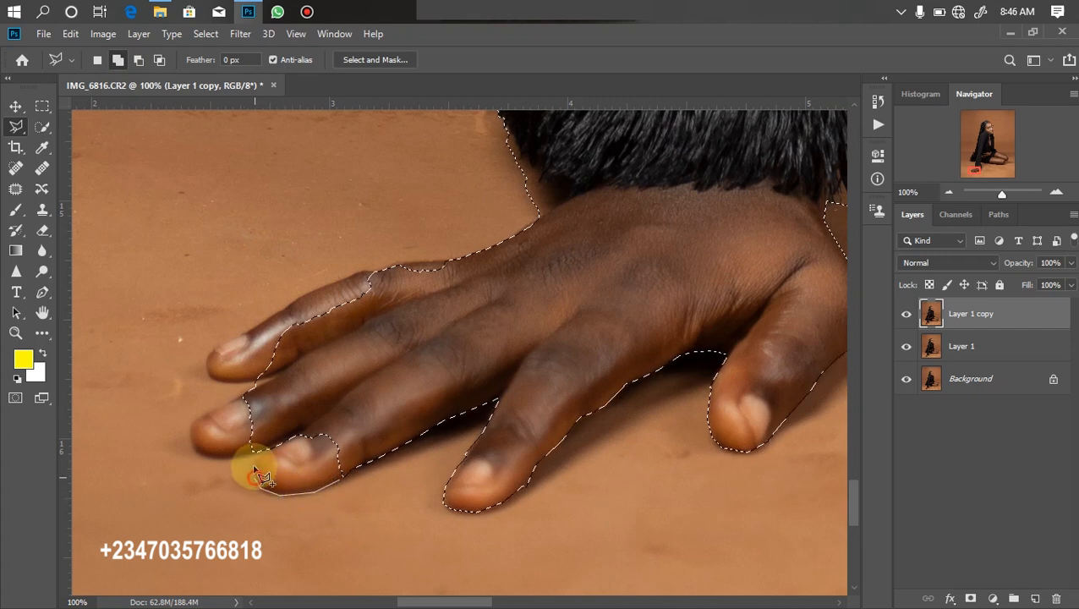
left_click(341, 449)
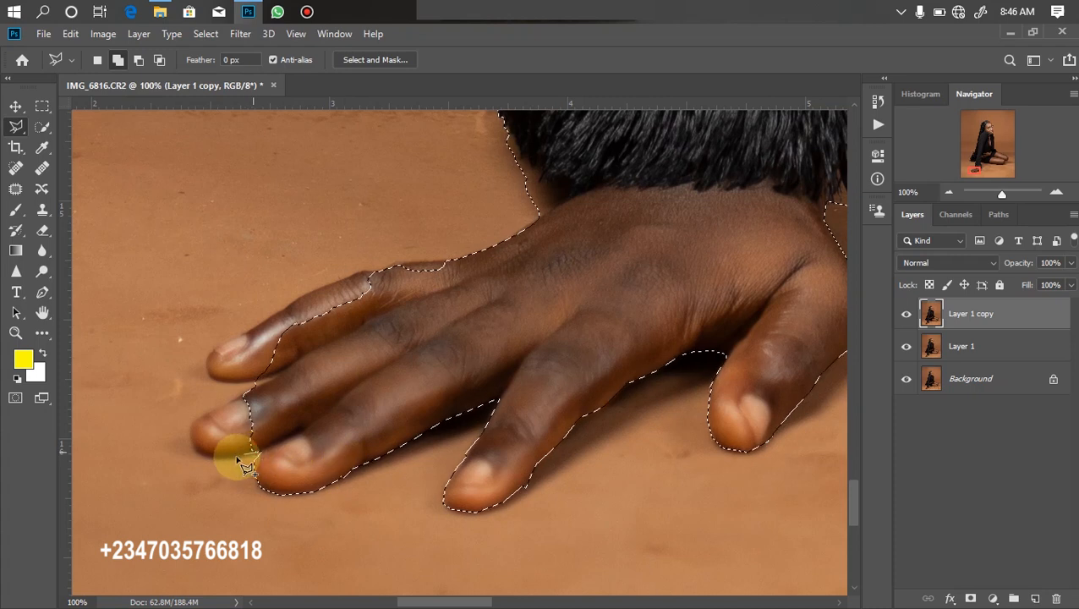
left_click(194, 452)
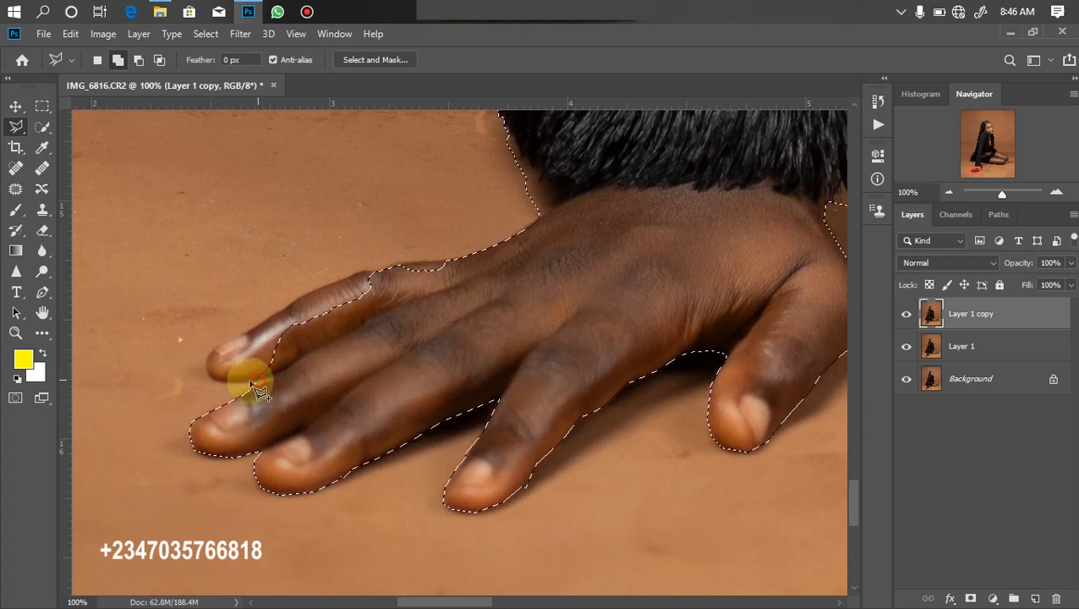
- Add the missing tip and outer edge of the little finger, up to its knuckle, to the selection
left_click(225, 345)
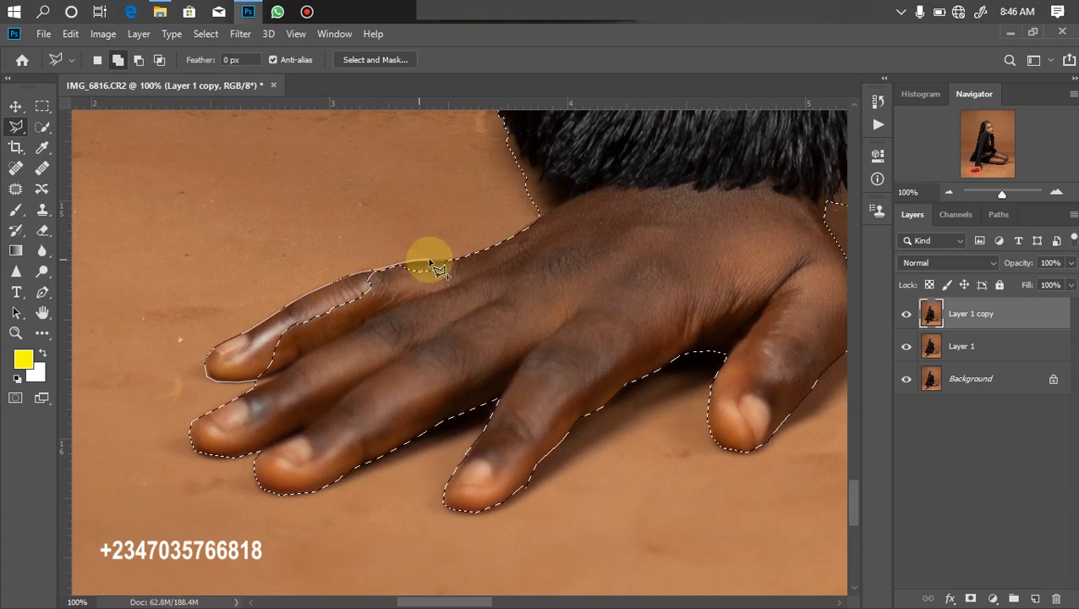
left_click(462, 259)
left_click(475, 267)
left_click(472, 297)
left_click(377, 361)
left_click(310, 353)
left_click(253, 382)
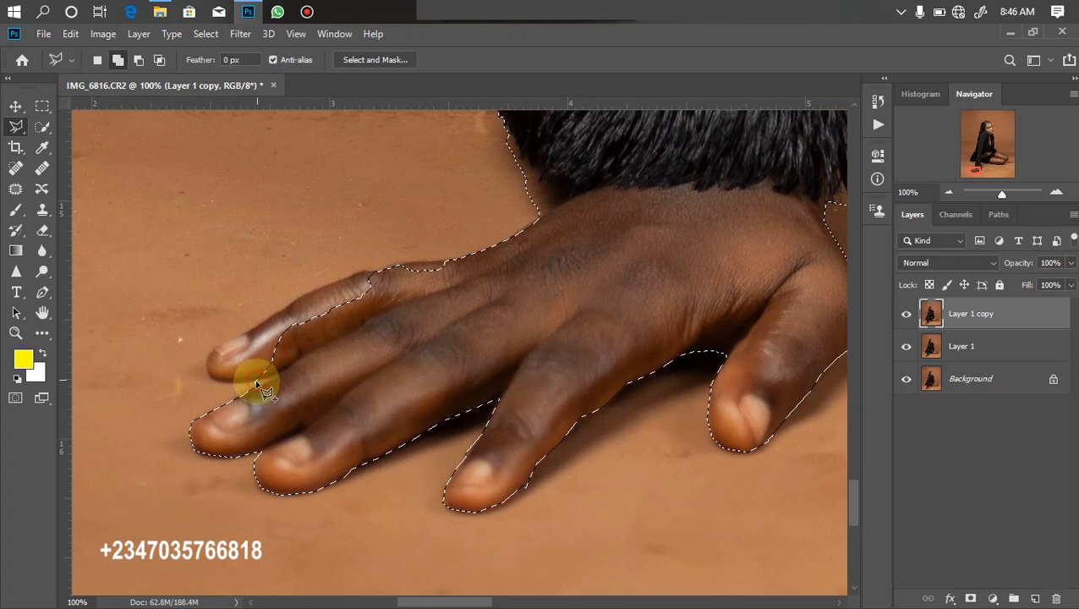
- Subtract the small wedge of floor between the ring and little fingers from the selection
left_click(137, 60)
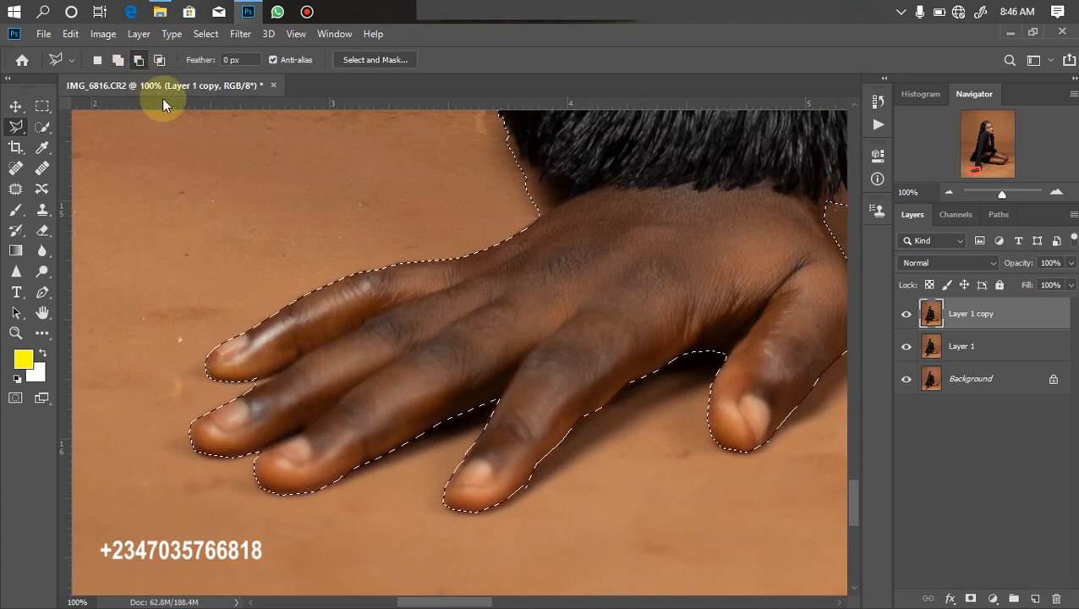
left_click(258, 384)
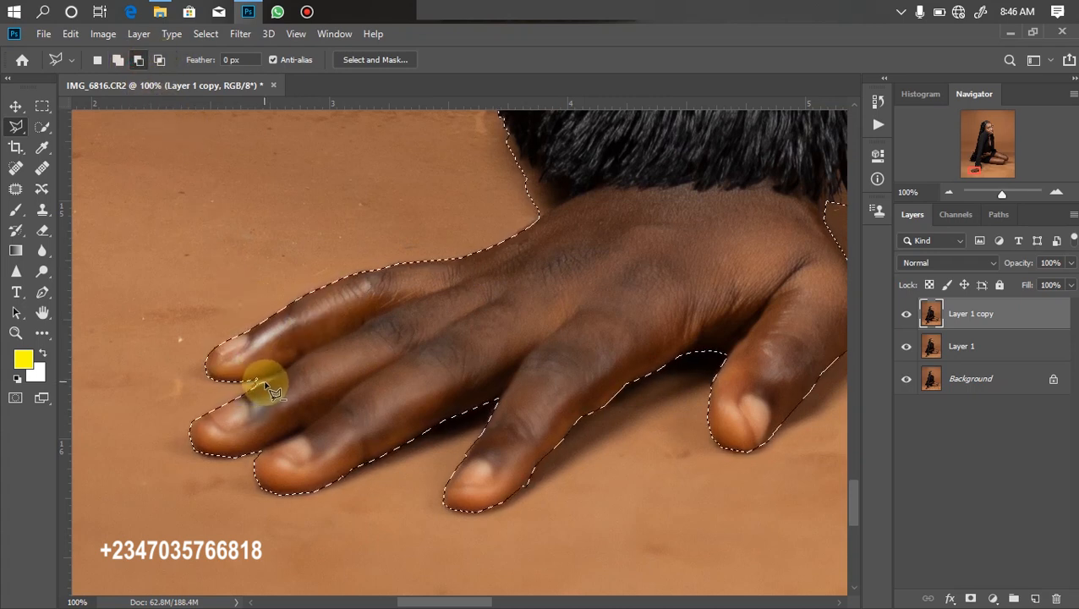
left_click(251, 382)
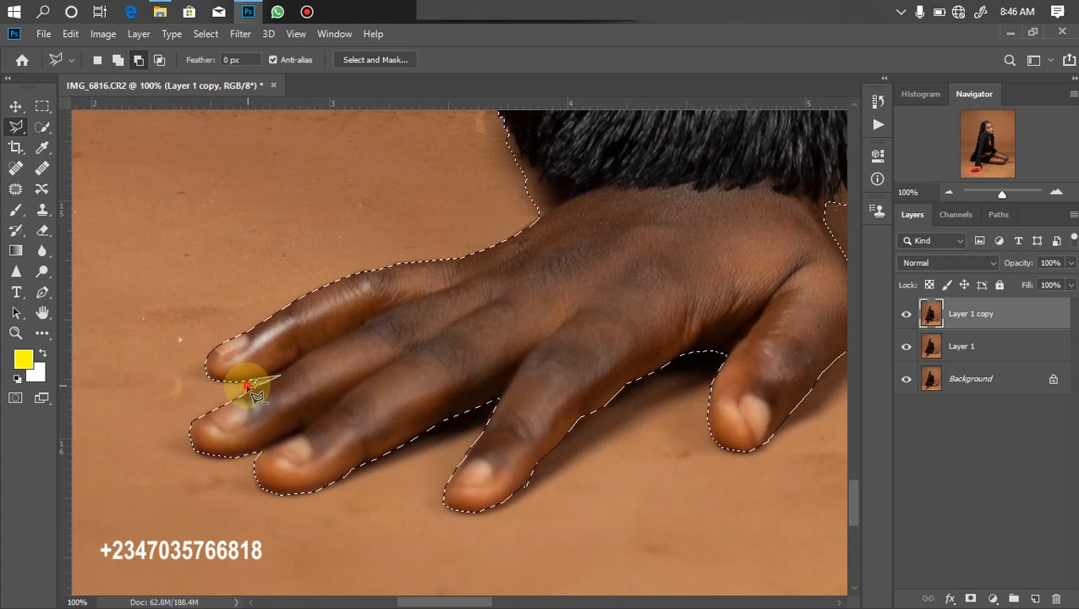
- Subtract the shadowed floor at the fur cuff's lower corner on the little-finger side from the selection
mouse_move(686, 255)
left_mouse_down()
mouse_move(368, 370)
mouse_move(554, 393)
left_mouse_up()
left_click(138, 61)
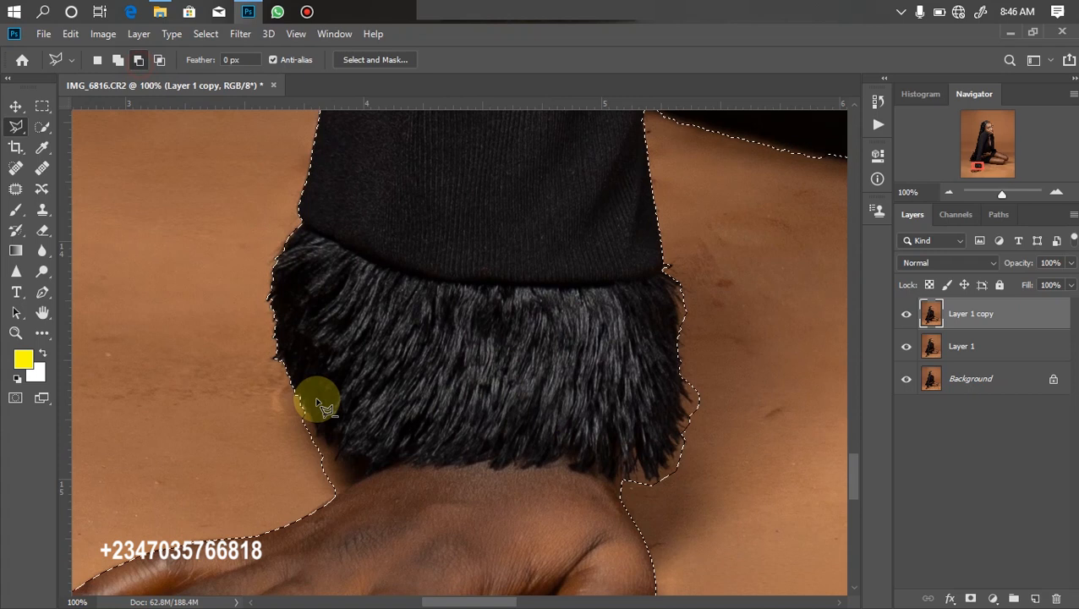
left_click(358, 480)
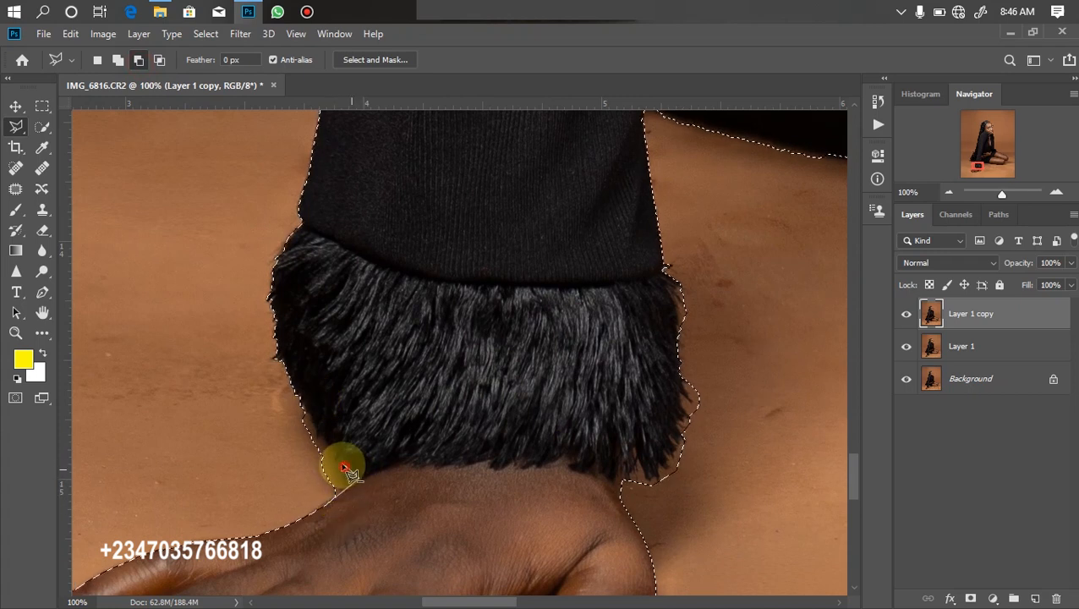
left_click(288, 409)
left_click(290, 480)
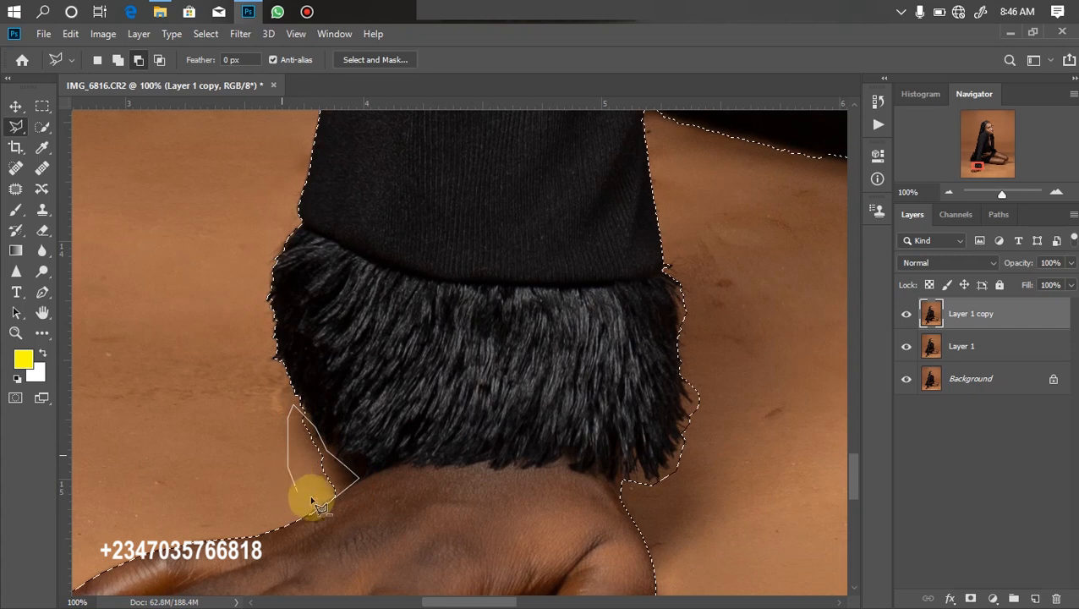
double_click(325, 505)
- Add the stray curl of hair sticking out beside the model's braids to the selection
key("ctrl+minus")
left_click_drag(549, 281, 557, 443)
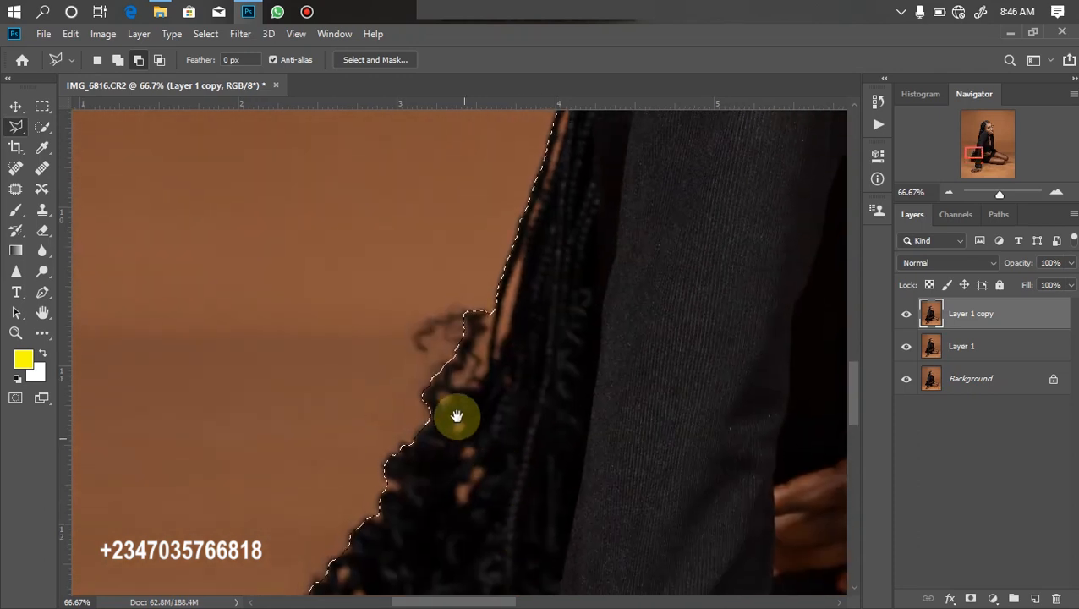
left_click(121, 60)
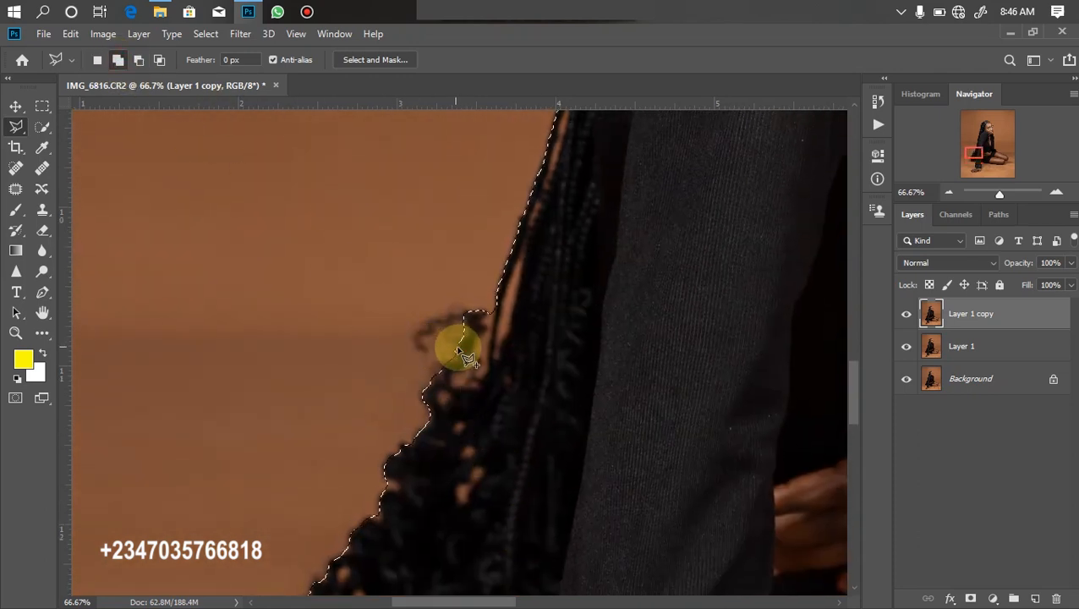
left_click(447, 340)
left_click(415, 358)
left_click(408, 333)
left_click(423, 309)
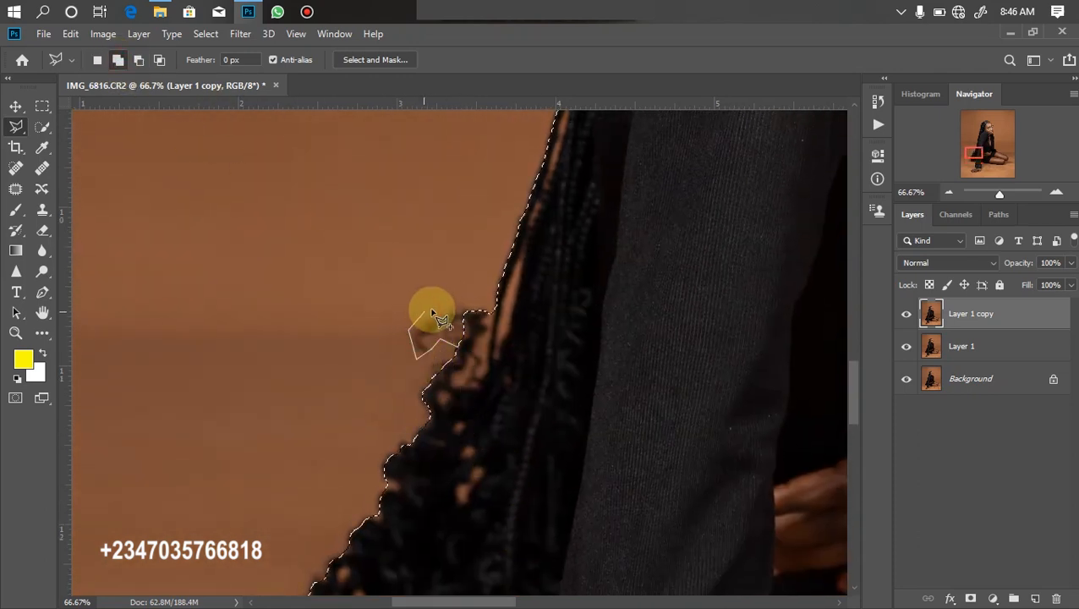
left_click(457, 297)
left_click(479, 302)
left_click(451, 351)
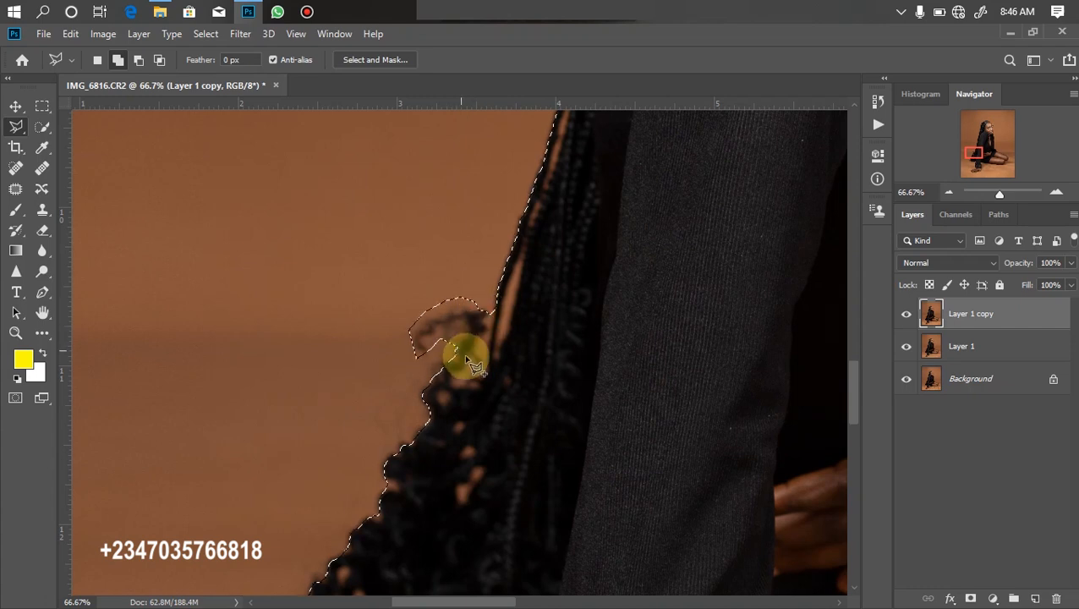
- Subtract the strip of floor around the front of the lower knee, up to the upper knee, from the selection
scroll(469, 366, "down", 1)
mouse_move(550, 314)
left_mouse_down()
mouse_move(414, 284)
mouse_move(498, 358)
mouse_move(573, 388)
mouse_move(409, 372)
mouse_move(397, 390)
left_mouse_up()
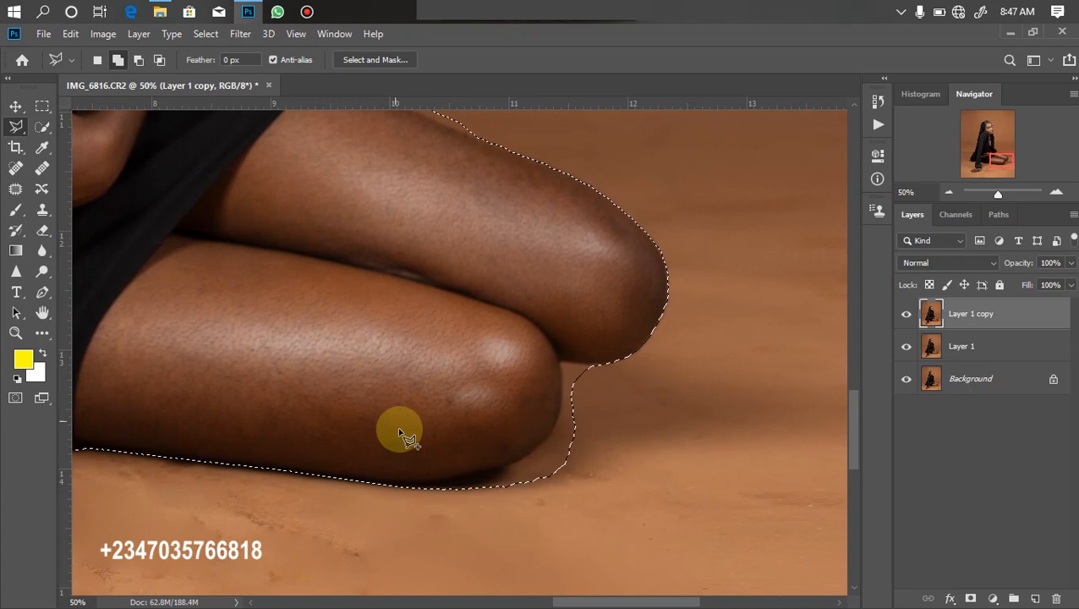
scroll(415, 483, "up", 1)
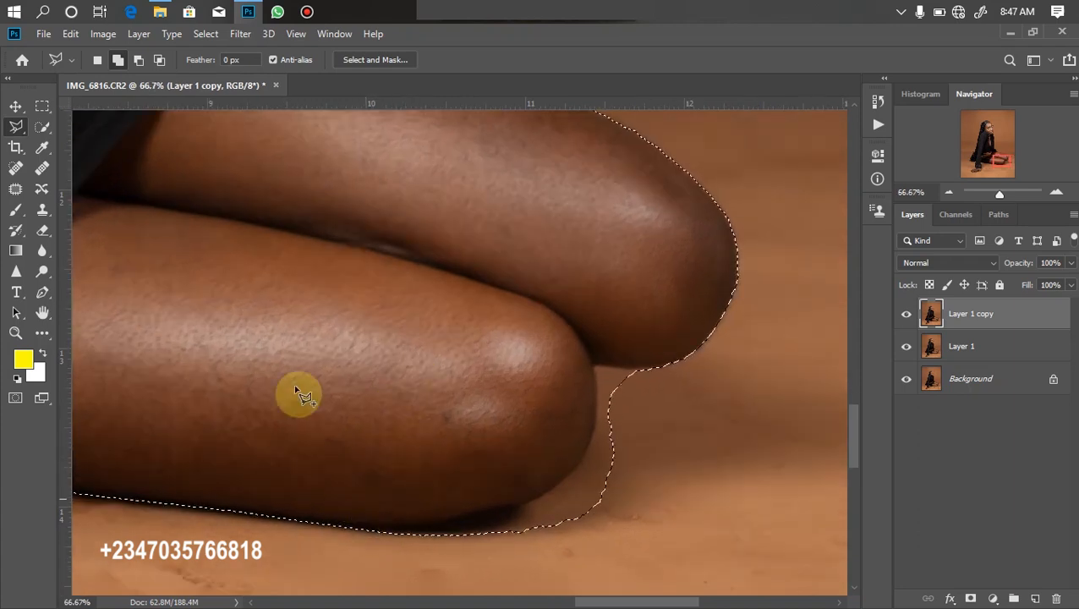
left_click(139, 60)
left_click(394, 533)
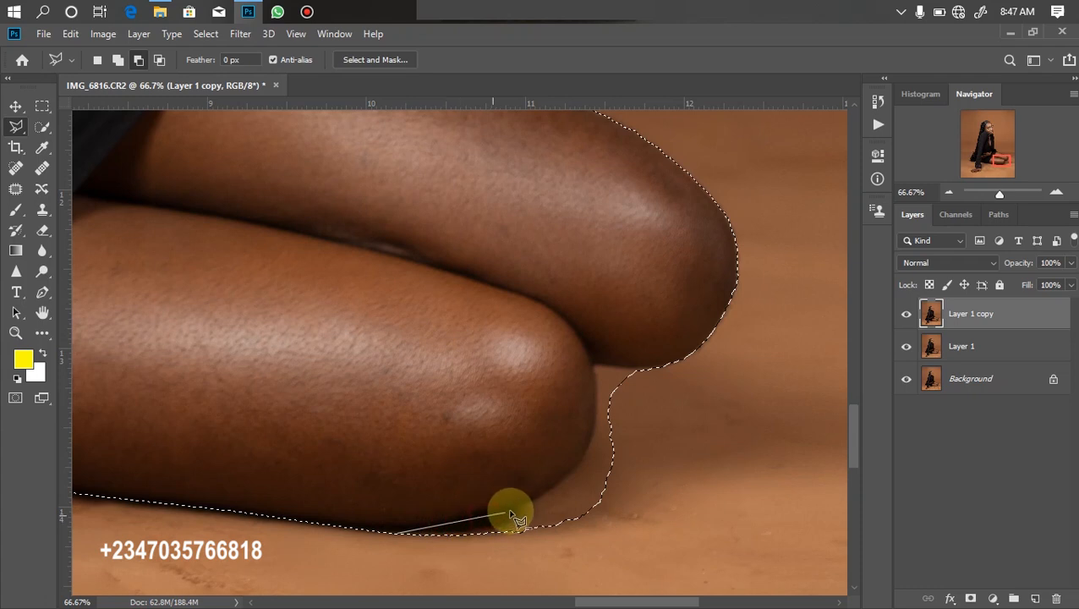
left_click(541, 503)
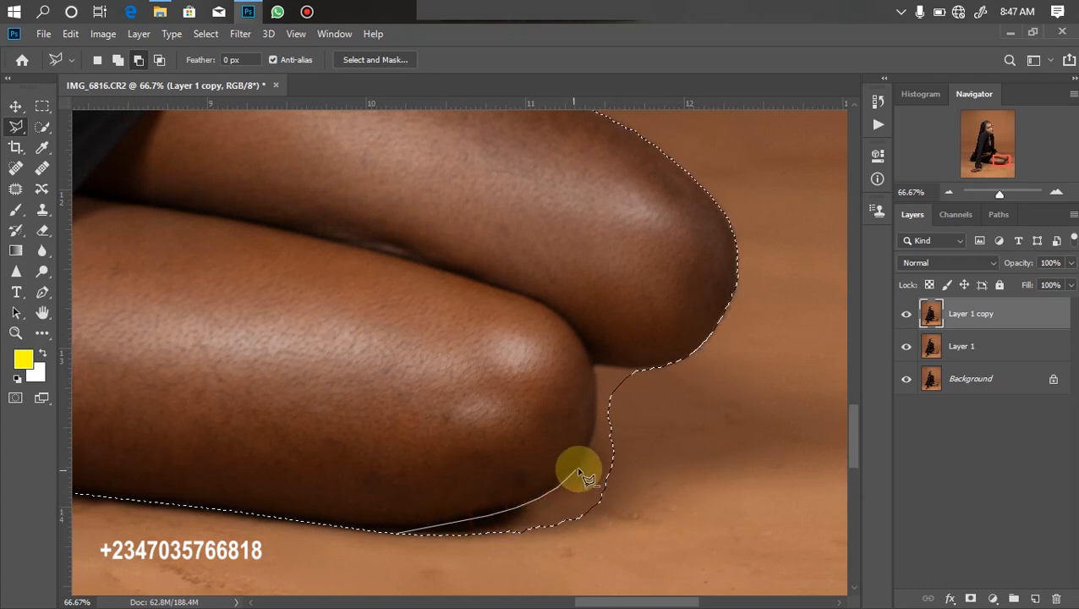
left_click(595, 412)
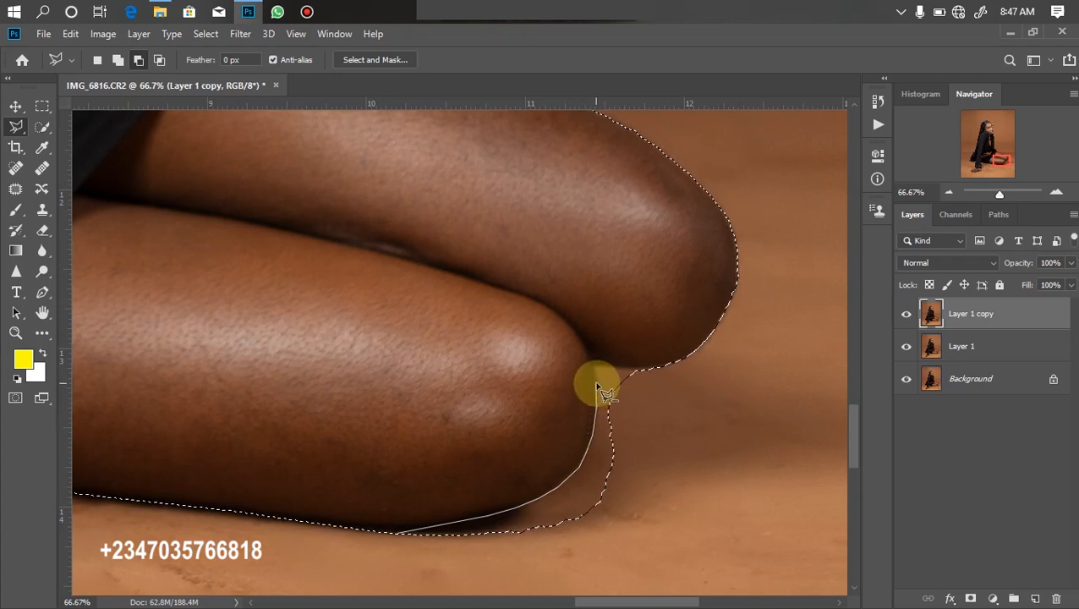
left_click(593, 366)
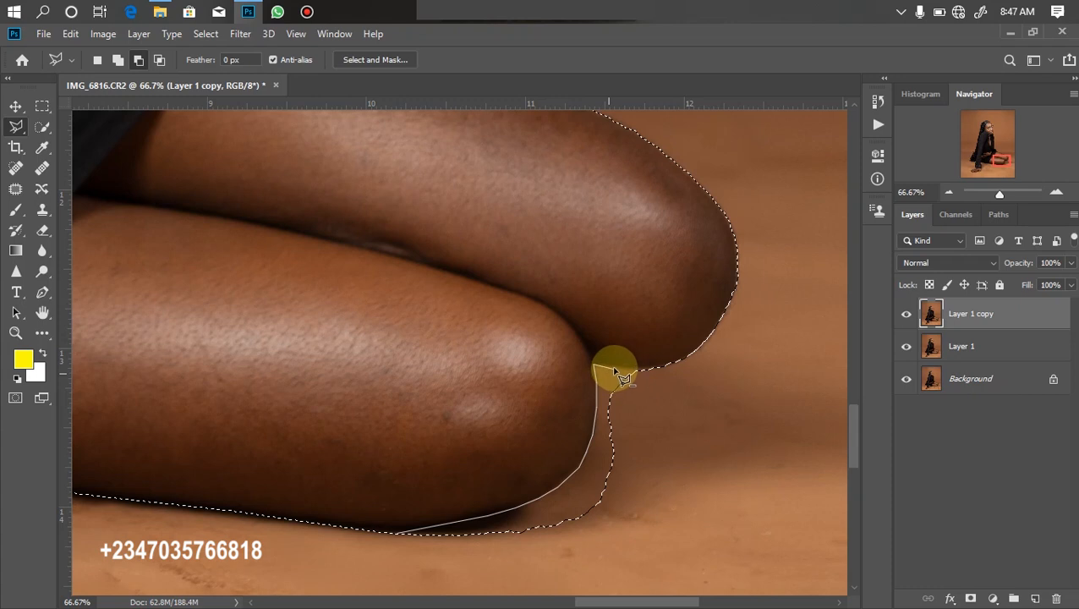
left_click(657, 367)
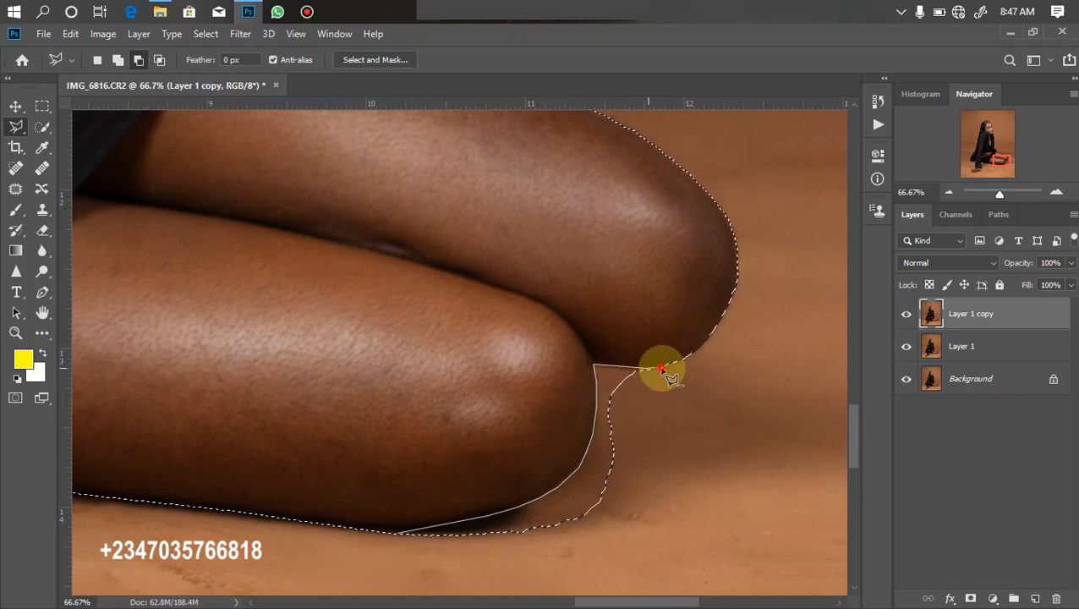
left_click(666, 400)
left_click(652, 497)
left_click(544, 538)
left_click(433, 580)
left_click(398, 539)
key("ctrl+d")
- Subtract the thin sliver of backdrop bulging above the middle of the upper thigh from the selection
left_click_drag(565, 319, 567, 554)
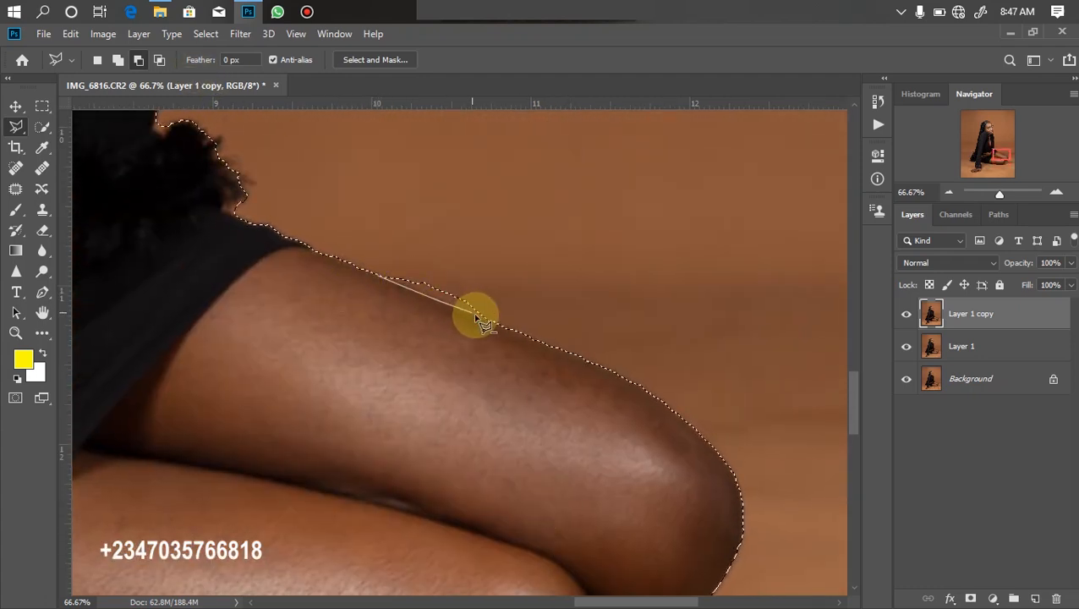
left_click(518, 332)
left_click(555, 330)
left_click(554, 284)
left_click(511, 241)
left_click(387, 217)
double_click(350, 223)
- Add the outer edge of the fur cuff resting above the dress hem to the selection
left_click_drag(364, 217, 469, 356)
left_click(117, 59)
left_click(372, 382)
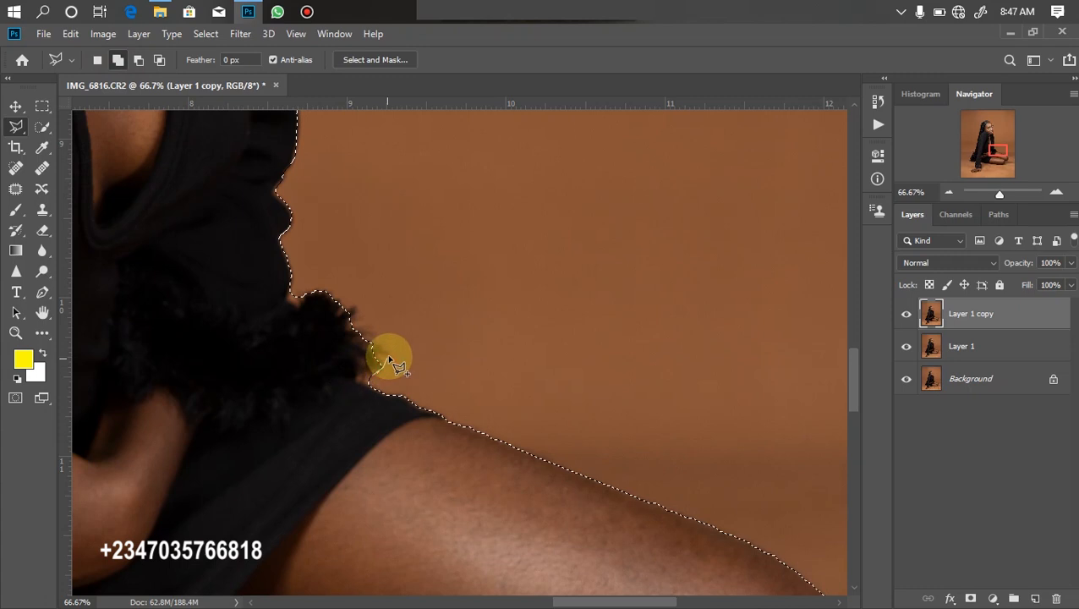
left_click(389, 355)
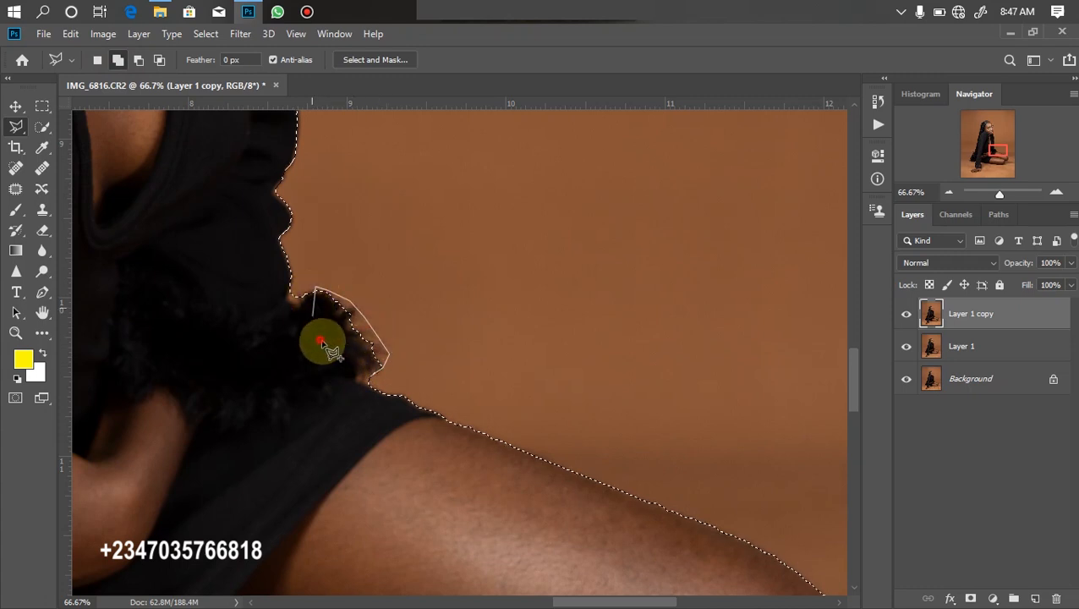
- Add the missing curve of the far cheek, between the eye and the upper lip, to the selection
left_click_drag(286, 116, 382, 413)
left_click_drag(282, 236, 384, 415)
left_click_drag(361, 299, 361, 428)
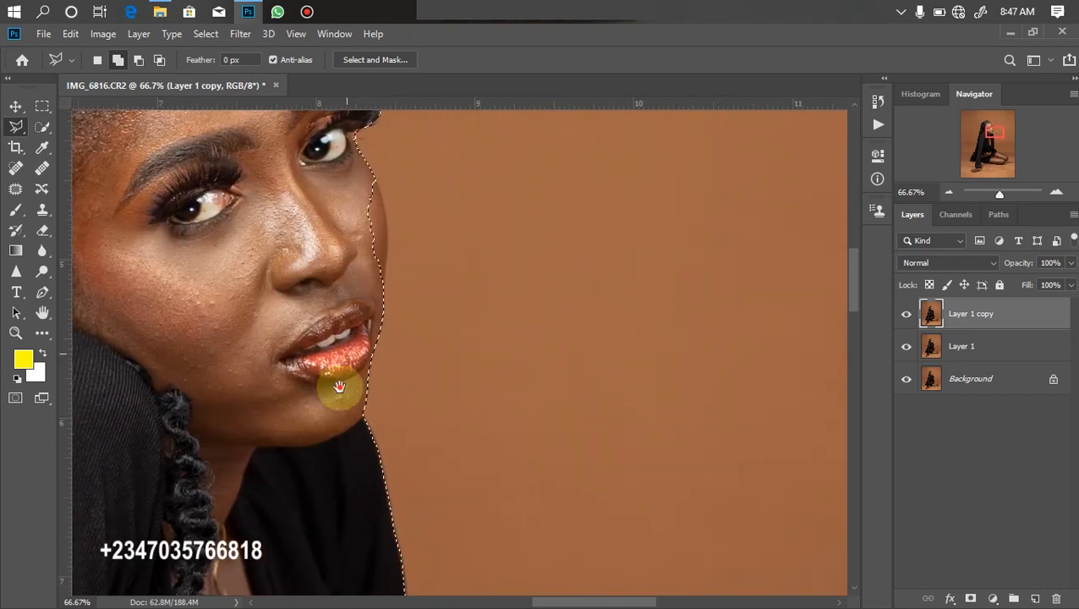
left_click_drag(182, 198, 202, 225)
left_click(139, 60)
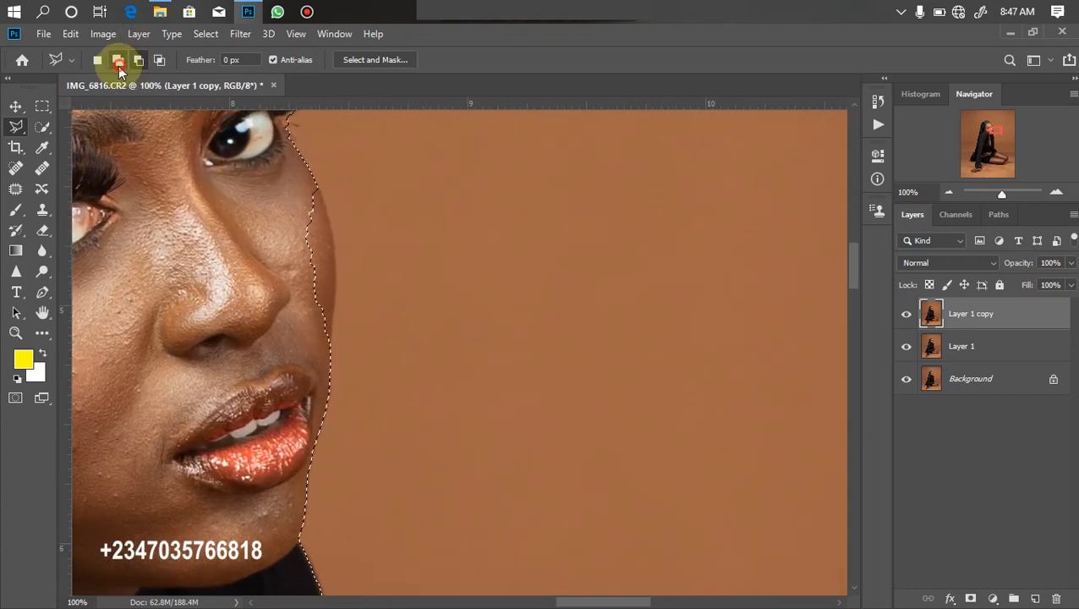
left_click(119, 62)
left_click(328, 364)
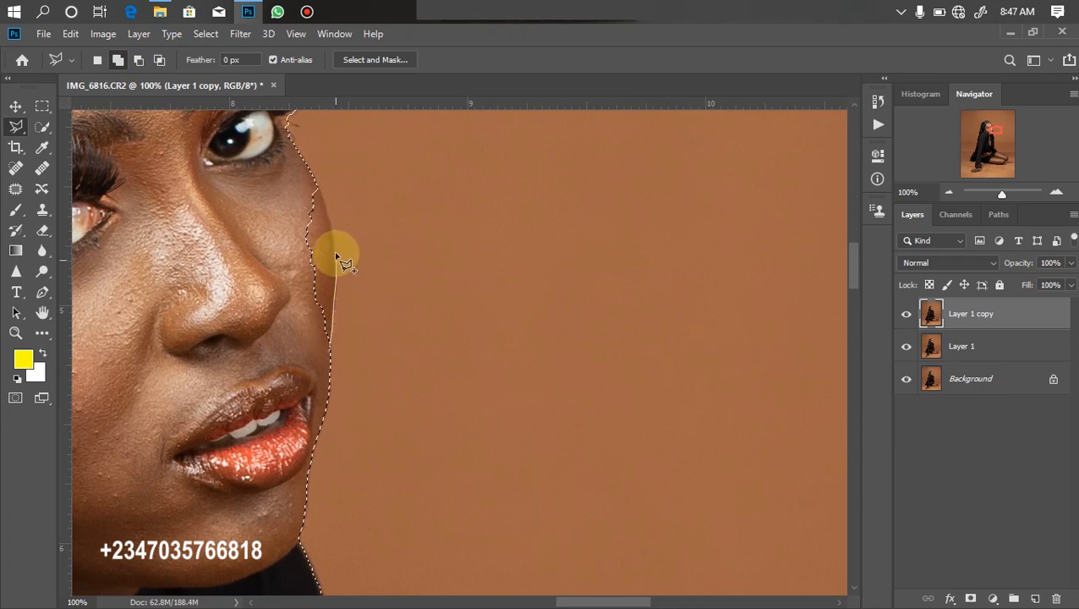
left_click(318, 187)
left_click(299, 178)
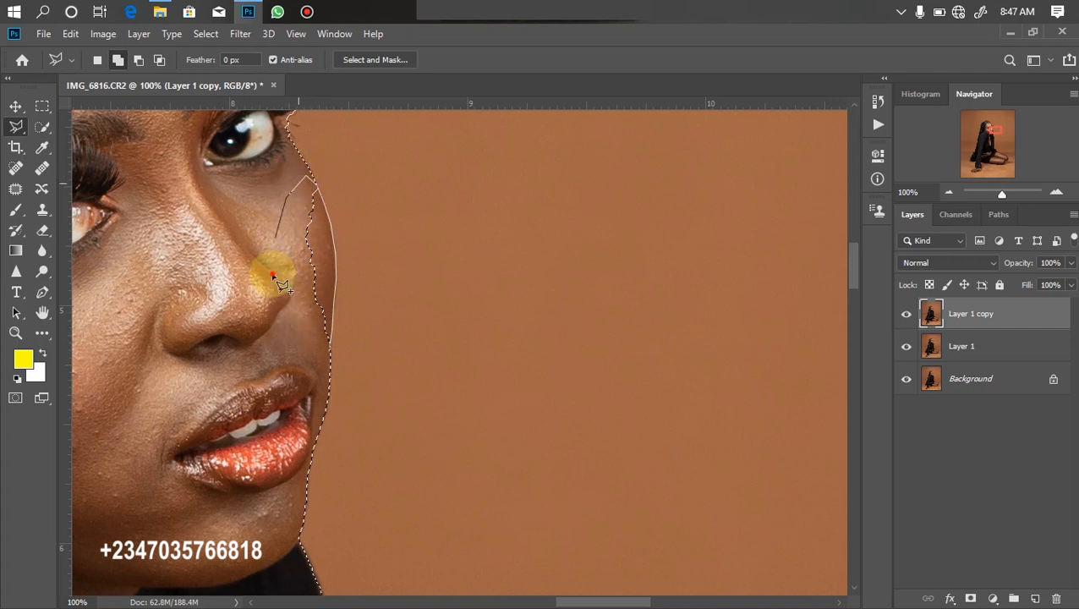
left_click(270, 267)
double_click(308, 364)
- Subtract the small patch of backdrop below the protruding eyelashes, beside the eye corner, from the selection
key("ctrl+minus")
left_click_drag(294, 211, 341, 411)
key("ctrl+plus")
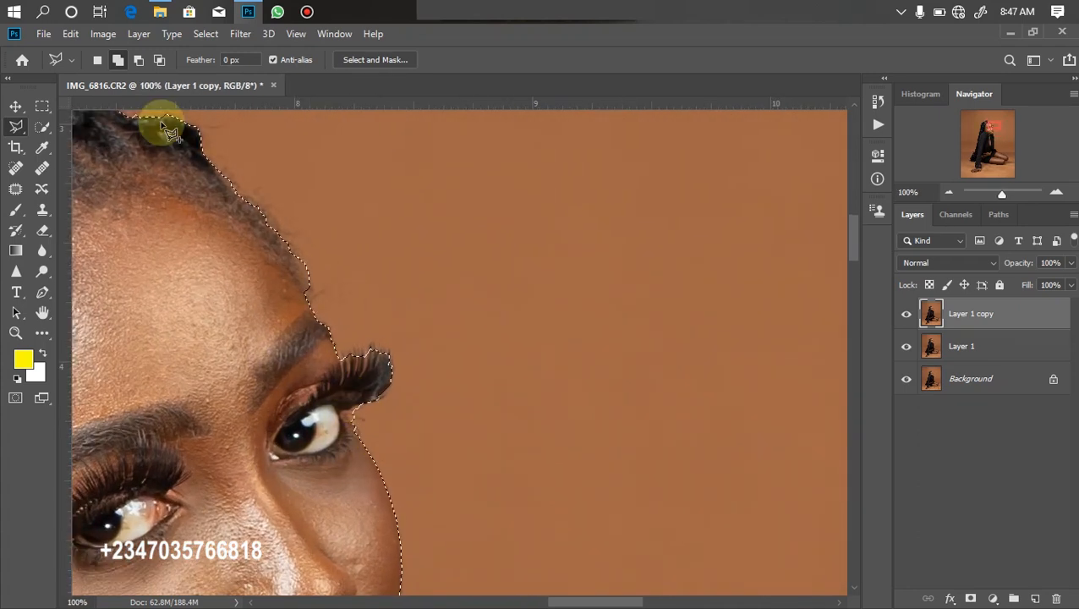
left_click(139, 60)
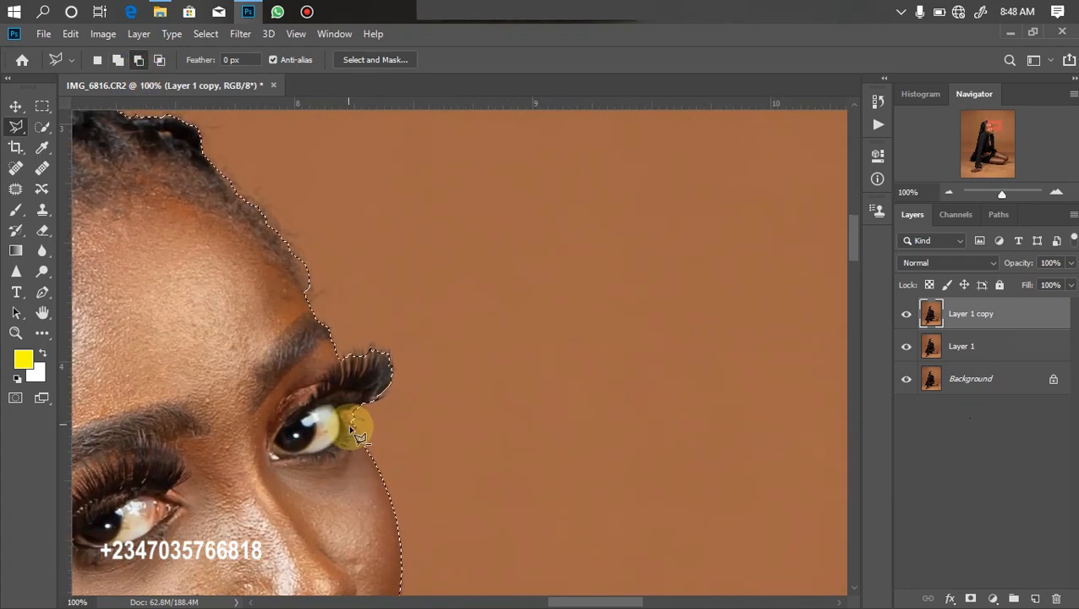
left_click(348, 415)
left_click(373, 413)
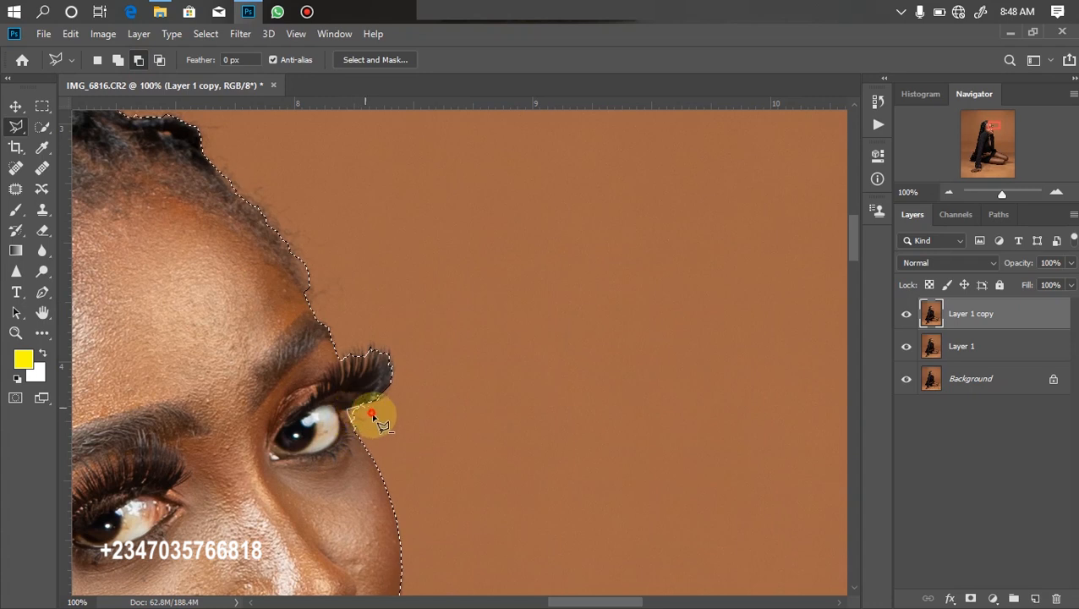
double_click(367, 432)
- Add the outer tips of the protruding eyelashes, from their underside round to the brow, to the selection
left_click(117, 60)
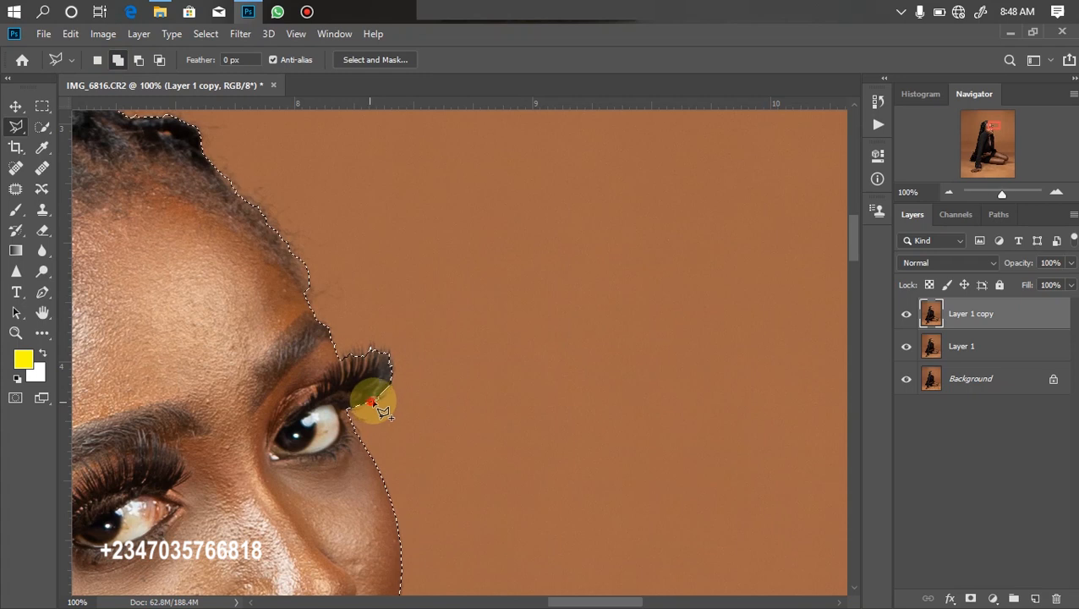
left_click(391, 351)
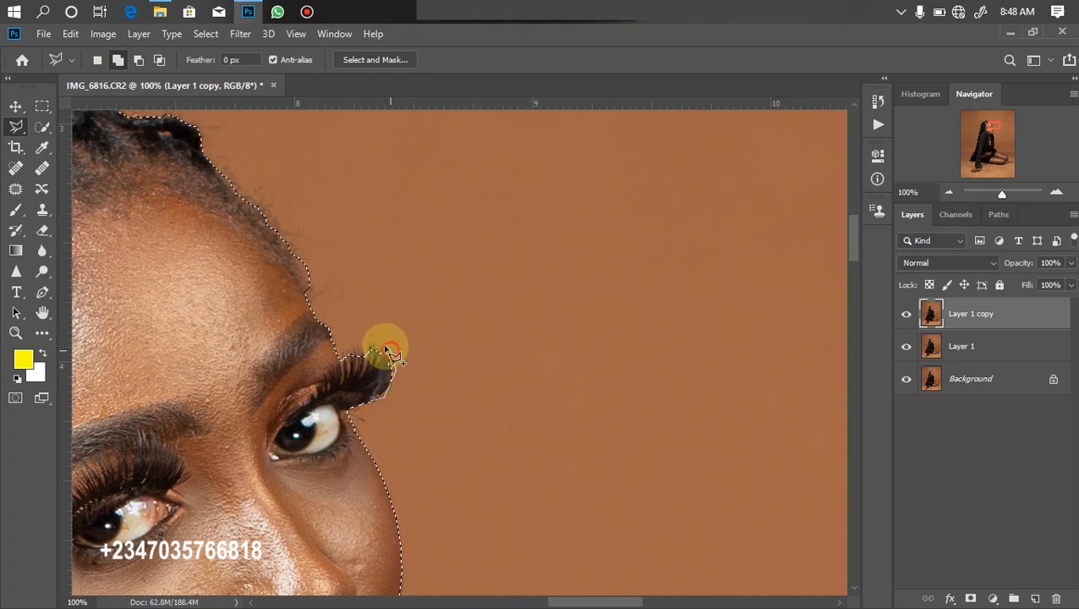
left_click(378, 345)
left_click(358, 345)
left_click(340, 359)
left_click(336, 388)
- Examine the selection outline along the braids, sleeve, thigh and face, and then around the whole figure
left_click_drag(277, 320, 457, 309)
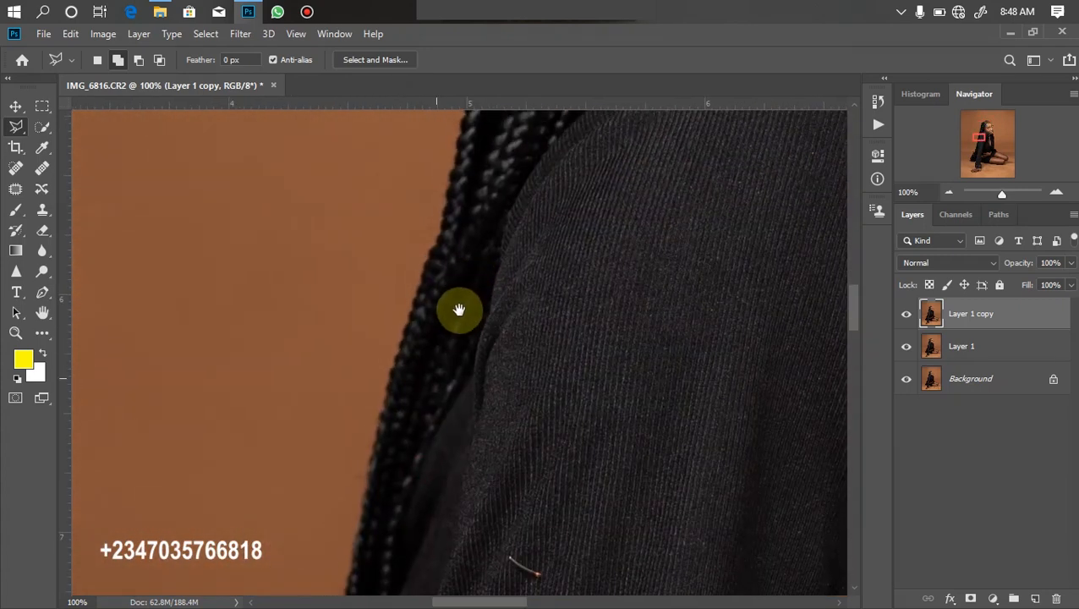
scroll(457, 351, "down", 2)
mouse_move(474, 509)
left_mouse_down()
mouse_move(443, 373)
mouse_move(278, 354)
left_mouse_up()
left_click_drag(431, 332, 412, 274)
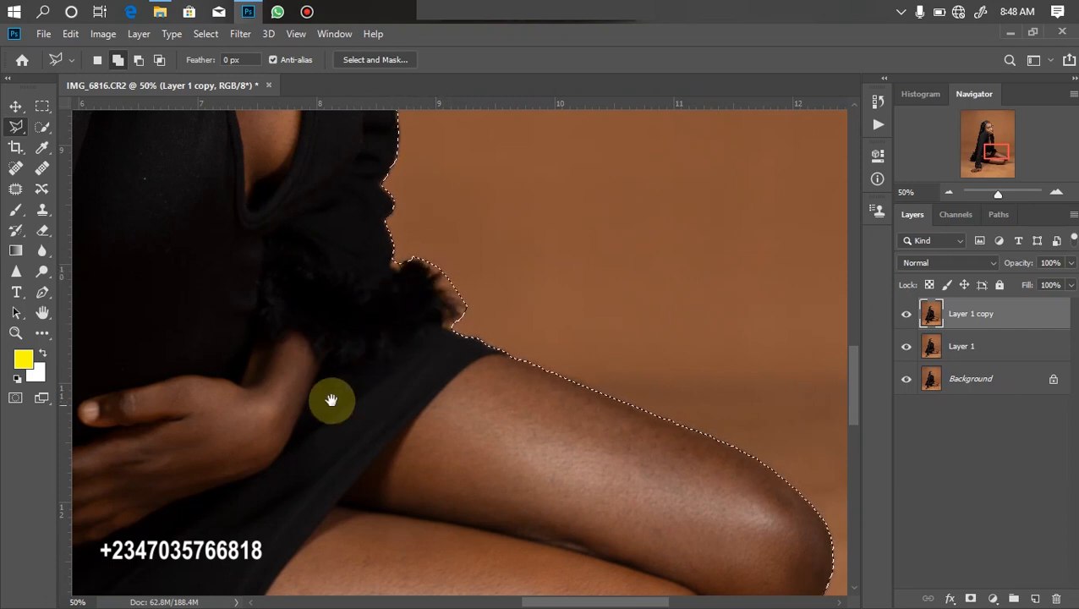
left_click_drag(342, 414, 466, 234)
left_click_drag(450, 187, 455, 399)
mouse_move(455, 229)
left_mouse_down()
mouse_move(462, 371)
mouse_move(445, 359)
left_mouse_up()
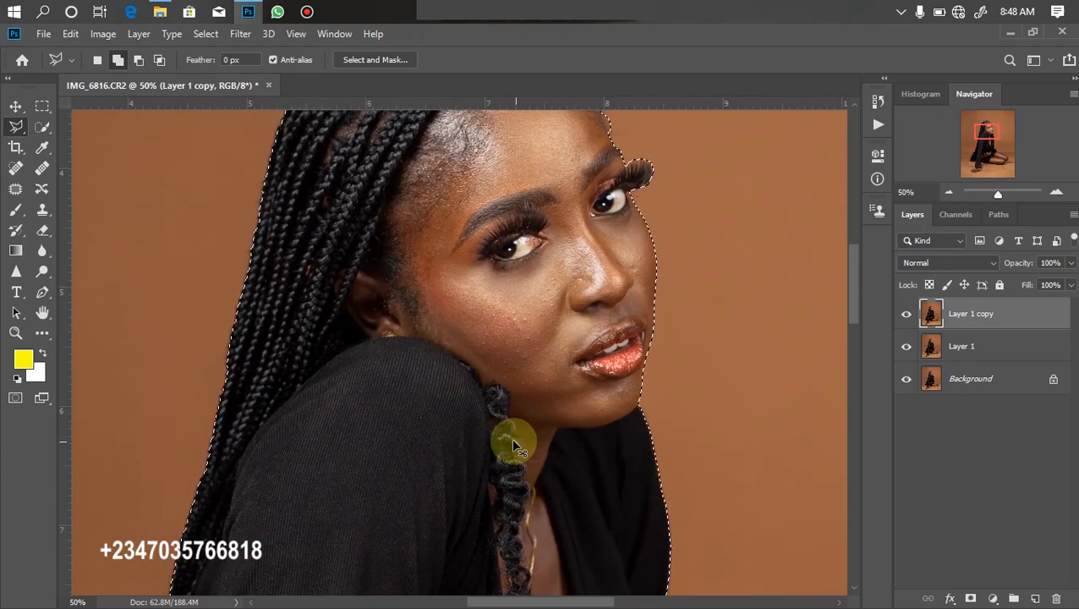
scroll(507, 440, "down", 3)
scroll(491, 412, "down", 3)
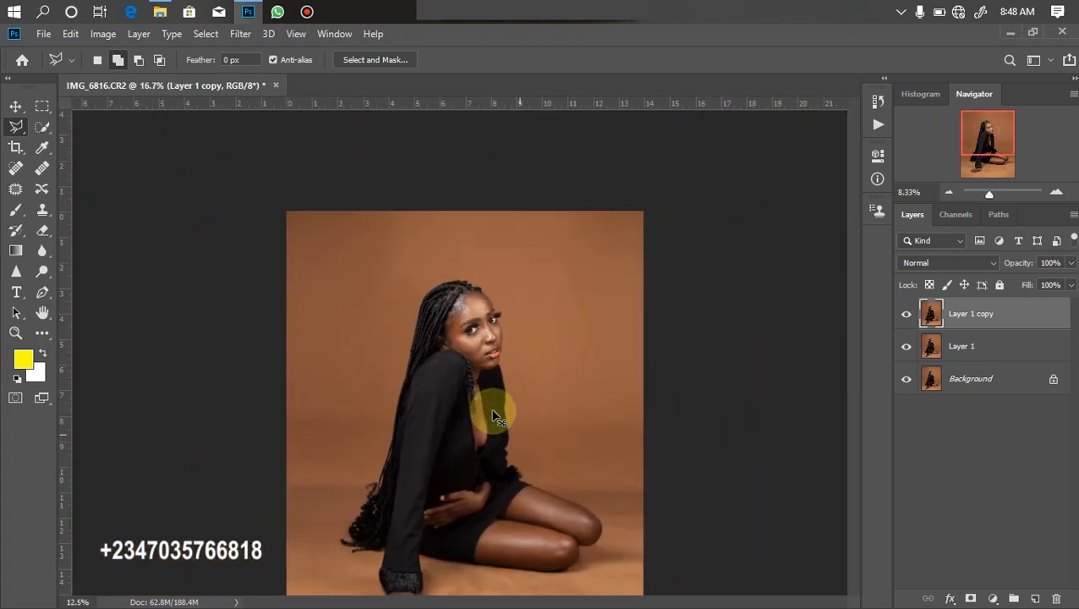
scroll(462, 448, "up", 1)
left_click(457, 444)
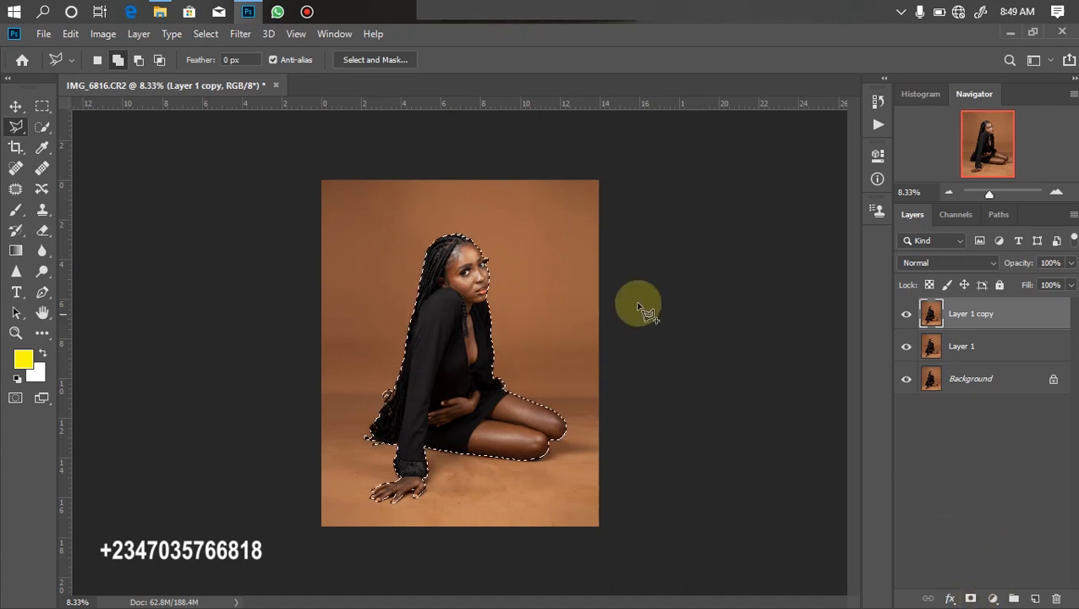
- Feather the model's selection with a radius of 2 pixels
right_click(491, 300)
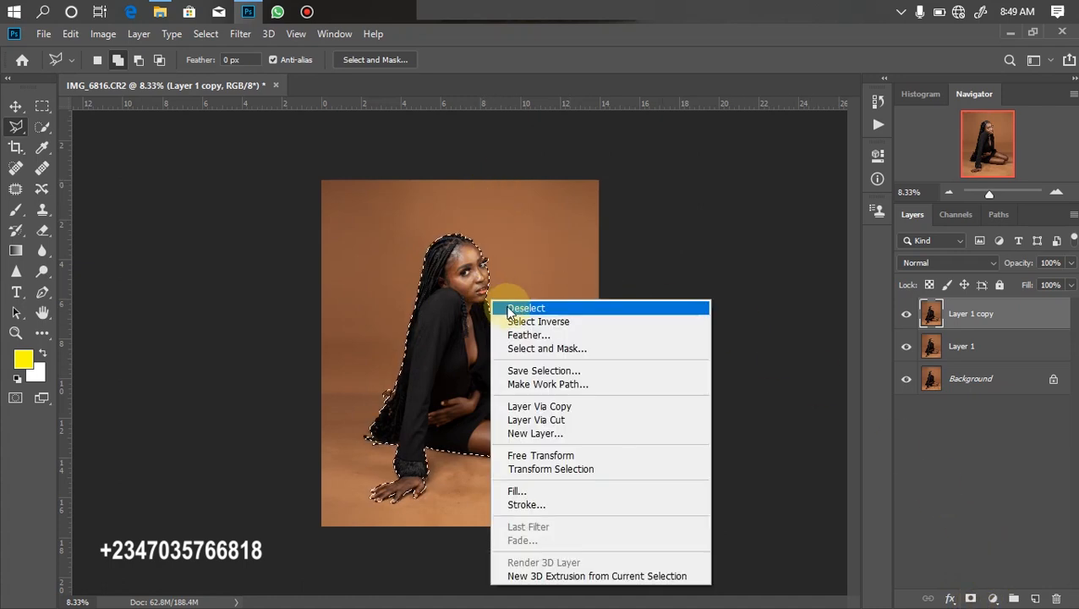
left_click(526, 336)
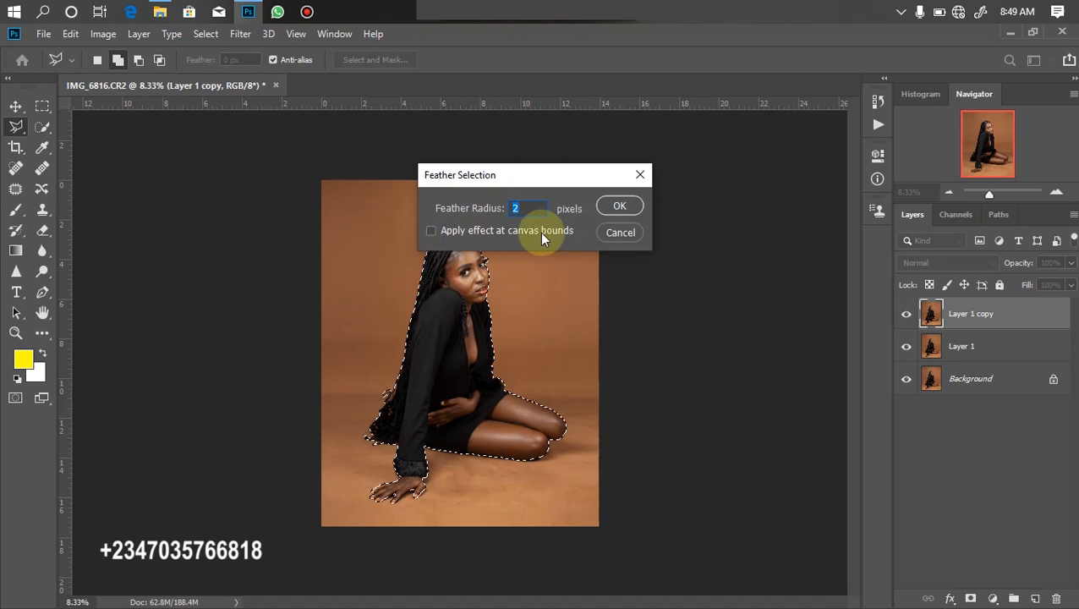
key("Return")
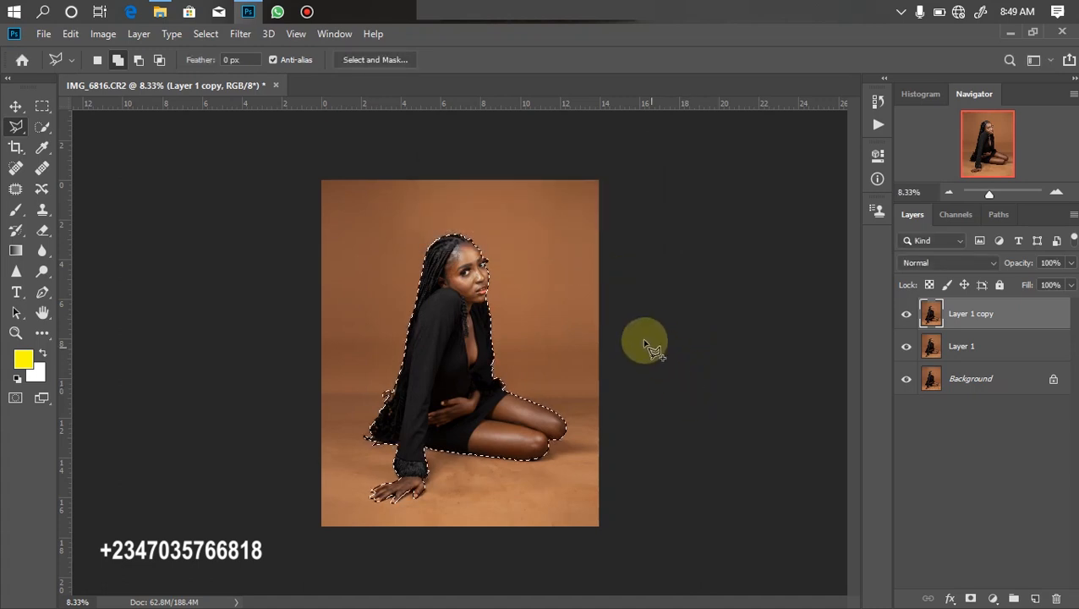
- Mask Layer 1 copy with the model's selection and hide Layer 1 and the Background layer
left_click(970, 599)
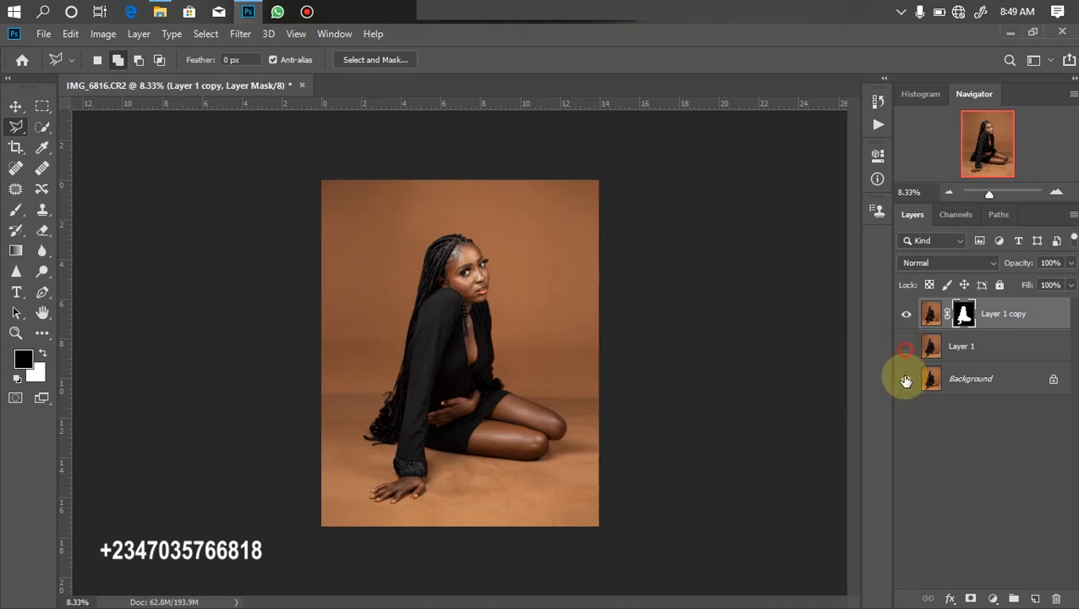
left_click_drag(906, 349, 911, 446)
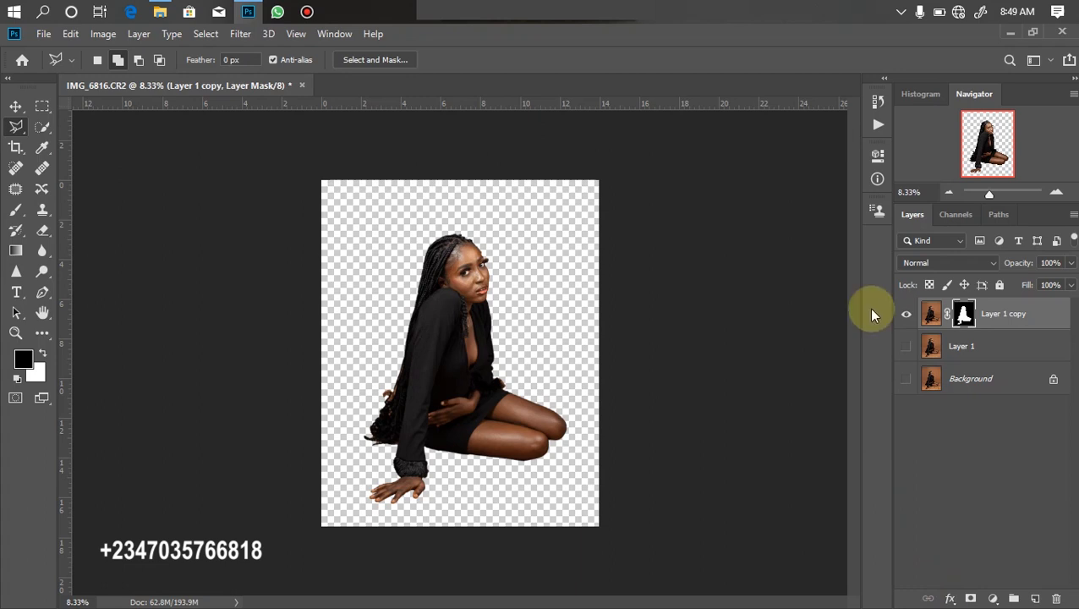
- Open the layer mask in Select and Mask and refine the fur cuff's outer edge with the Refine Edge Brush to remove the backdrop fringe
key("ctrl+plus")
key("ctrl+plus")
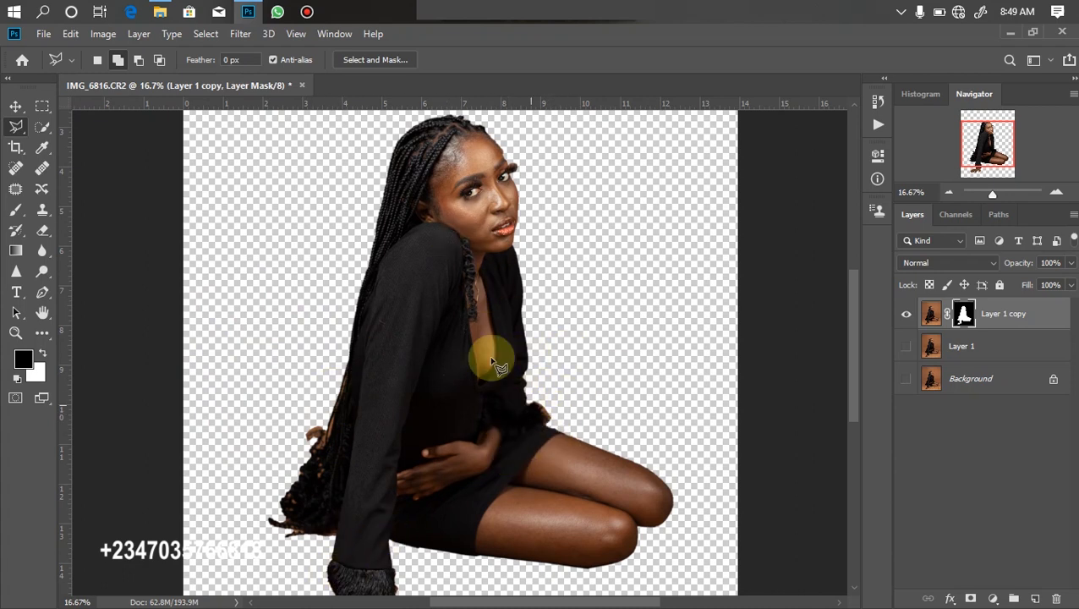
double_click(962, 316)
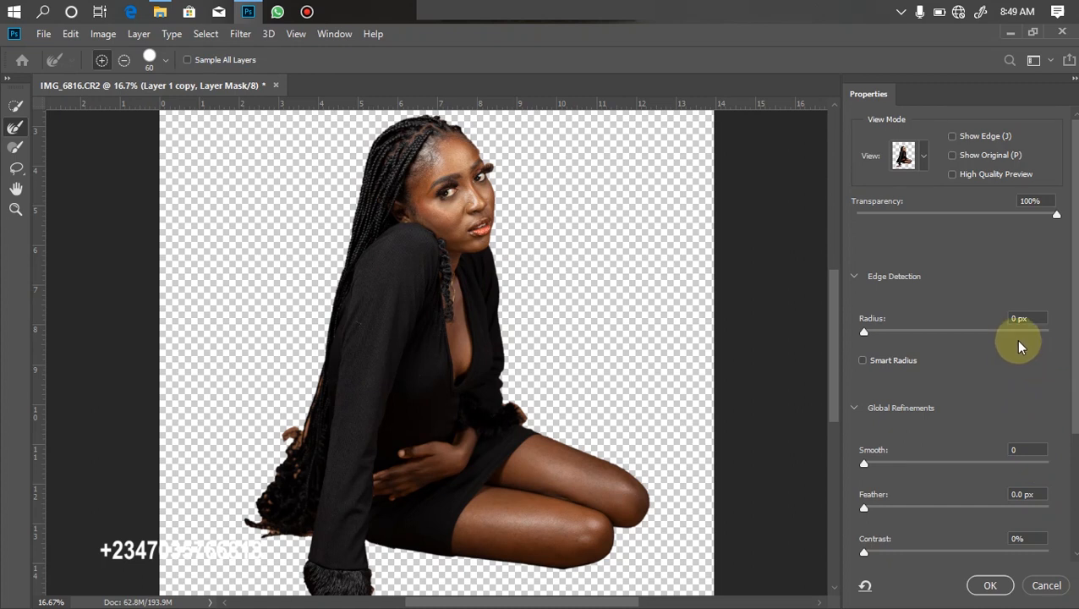
key("ctrl+plus")
key("ctrl+plus")
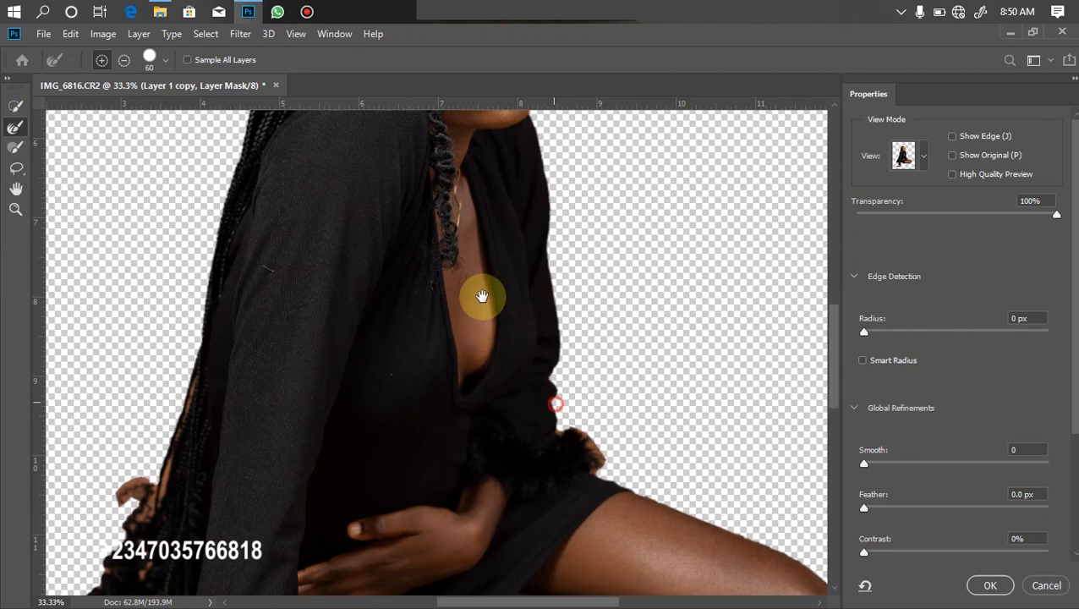
key("ctrl+plus")
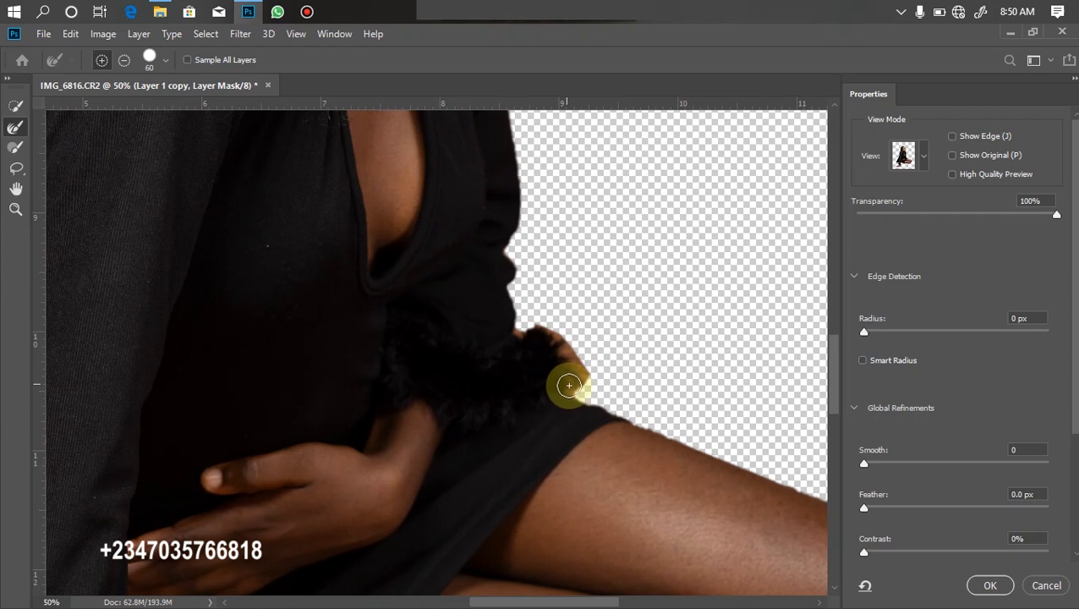
key("bracketleft")
mouse_move(574, 391)
left_mouse_down()
mouse_move(518, 336)
mouse_move(543, 333)
mouse_move(521, 331)
mouse_move(587, 363)
mouse_move(527, 332)
mouse_move(565, 336)
mouse_move(571, 387)
mouse_move(574, 359)
left_mouse_up()
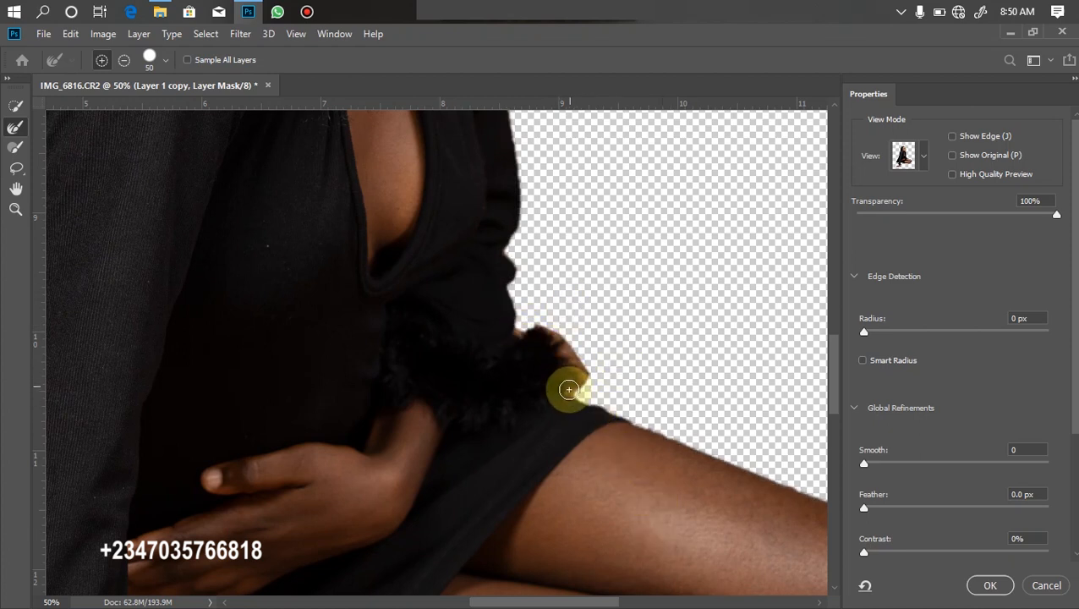
left_click_drag(519, 329, 560, 376)
mouse_move(559, 331)
left_mouse_down()
mouse_move(580, 393)
mouse_move(568, 396)
mouse_move(589, 399)
mouse_move(564, 356)
left_mouse_up()
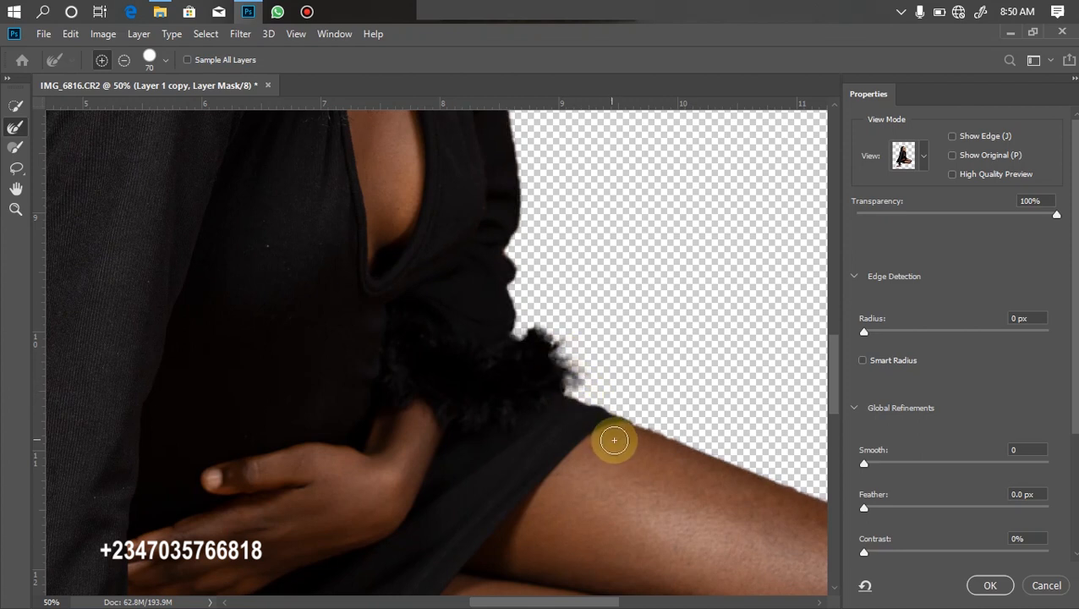
- Refine both edges of the fur cuff above the planted hand with the Refine Edge Brush at a size of about 45
key("ctrl+minus")
mouse_move(519, 379)
left_mouse_down()
mouse_move(505, 361)
mouse_move(527, 378)
mouse_move(520, 392)
left_mouse_up()
left_click_drag(474, 349, 641, 348)
mouse_move(622, 301)
left_mouse_down()
mouse_move(556, 369)
mouse_move(595, 281)
left_mouse_up()
key("ctrl+plus")
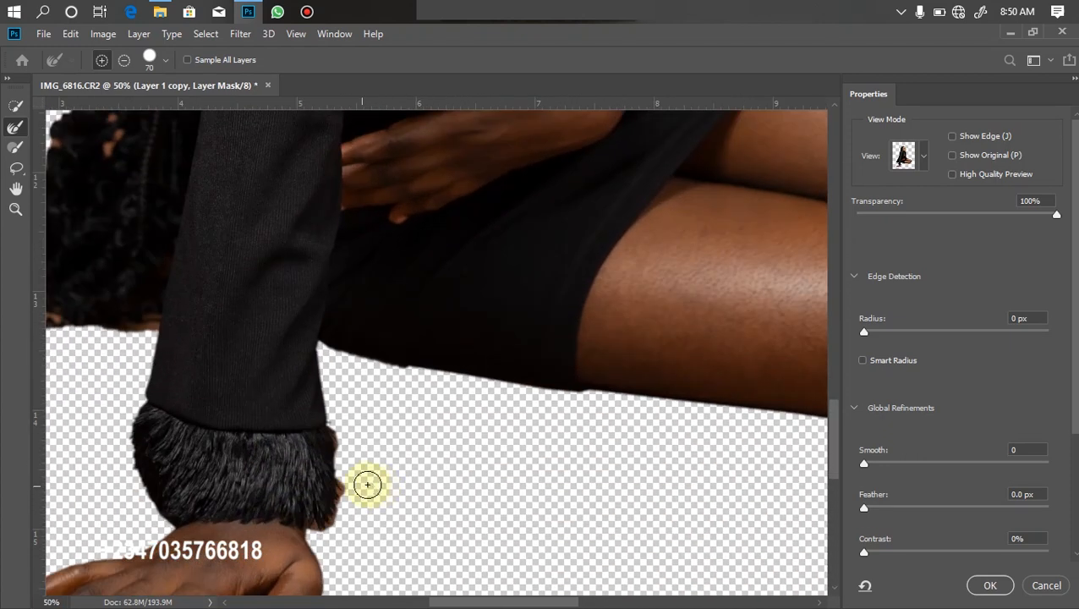
left_click_drag(366, 484, 409, 390)
key("ctrl+plus")
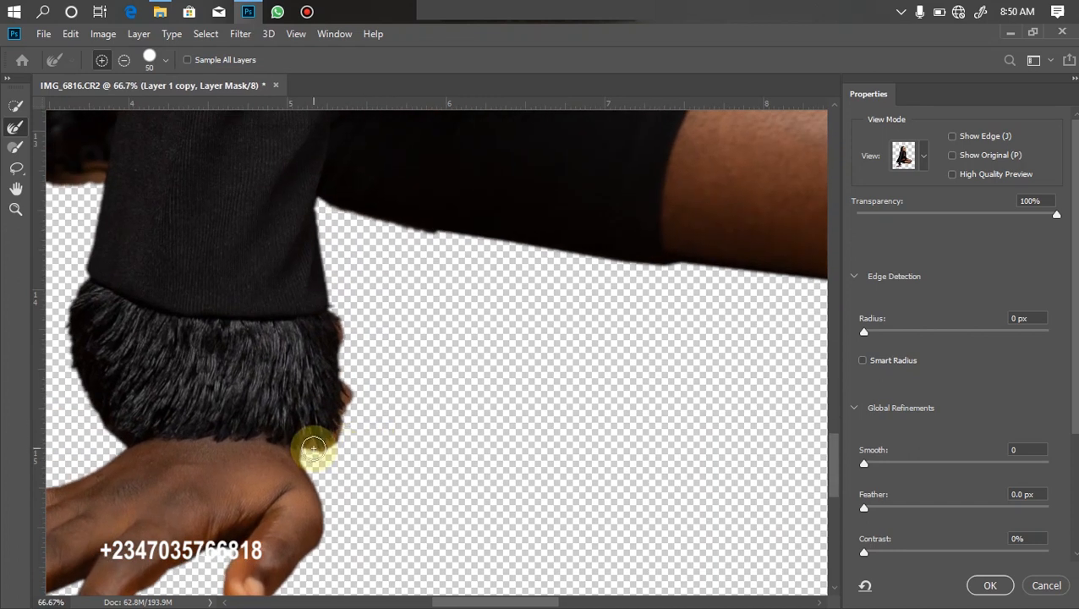
key("bracketleft")
left_click(312, 446)
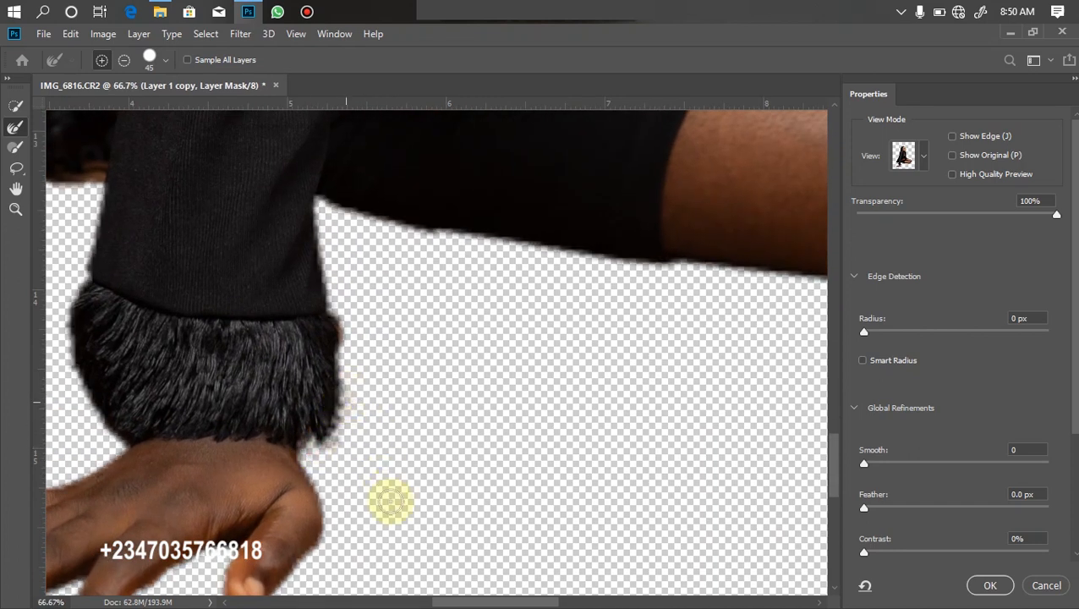
left_click(339, 448)
mouse_move(347, 361)
left_mouse_down()
mouse_move(344, 330)
mouse_move(353, 427)
left_mouse_up()
left_click_drag(355, 491, 309, 429)
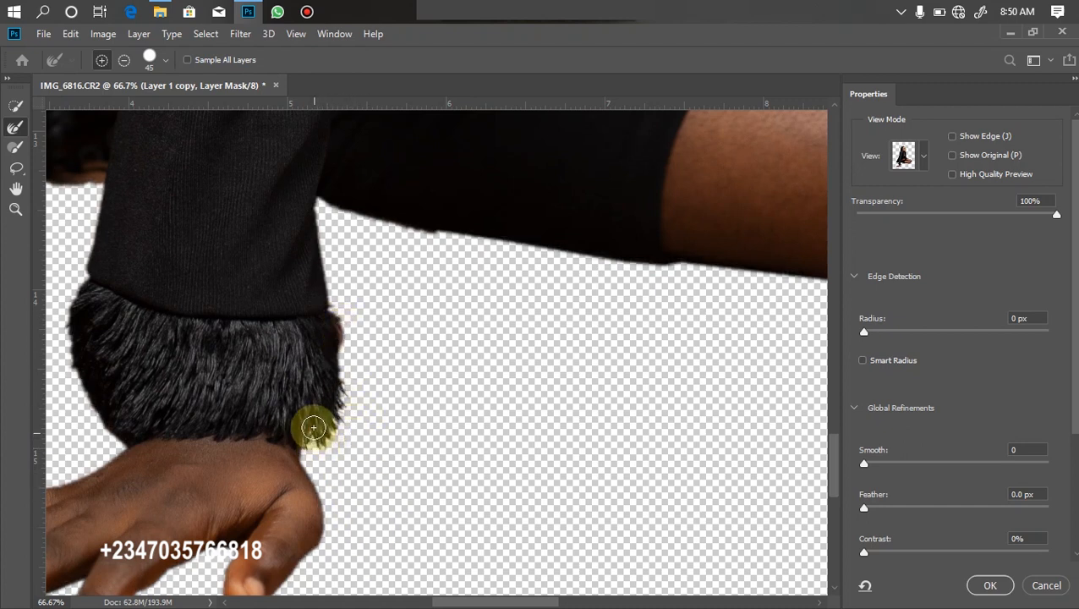
left_click_drag(349, 333, 385, 444)
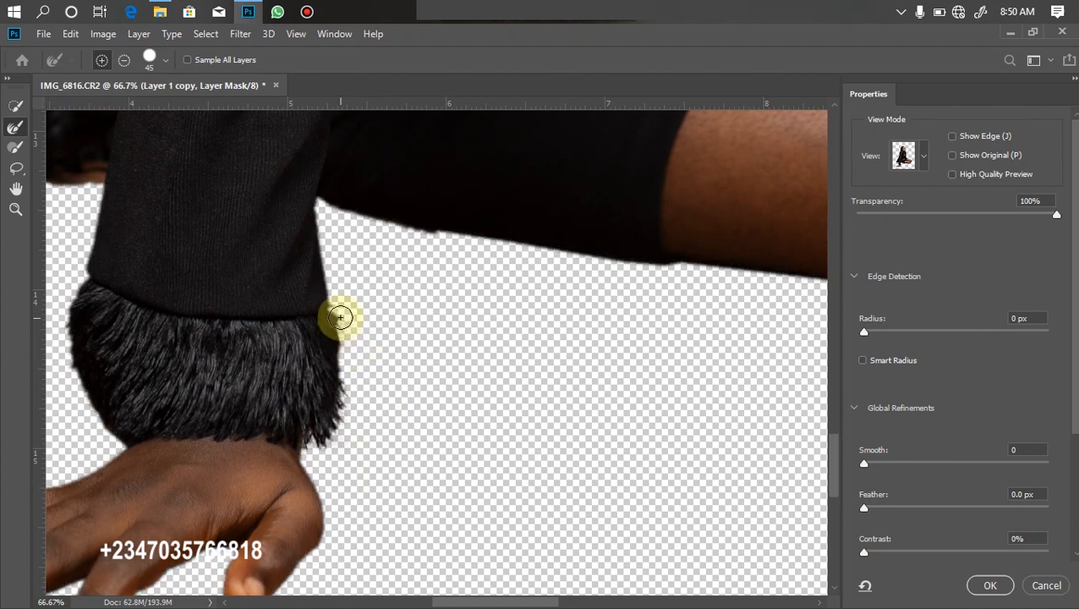
left_click_drag(339, 317, 380, 375)
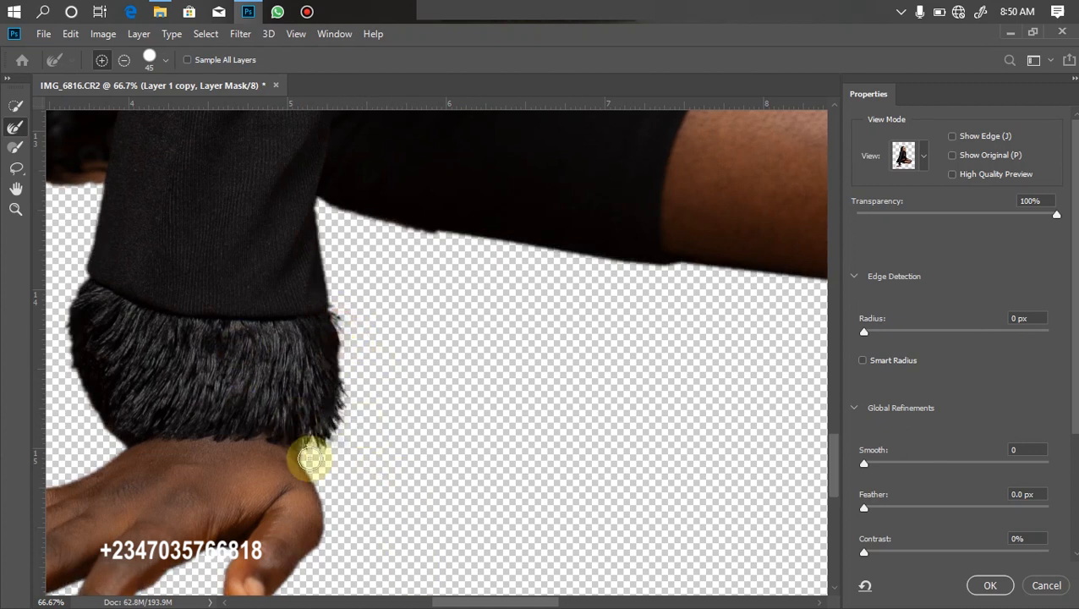
left_click_drag(306, 381, 529, 390)
left_click_drag(328, 451, 282, 343)
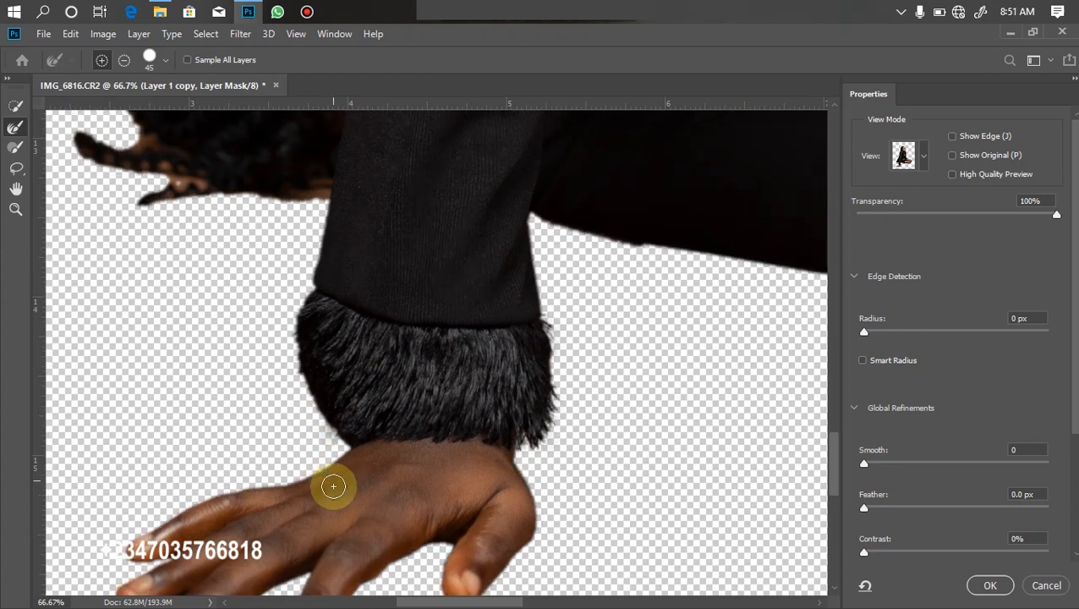
- Refine the lower edge of the braid ends beside the sleeve with a larger Refine Edge Brush
key("ctrl+minus")
left_click_drag(267, 294, 437, 451)
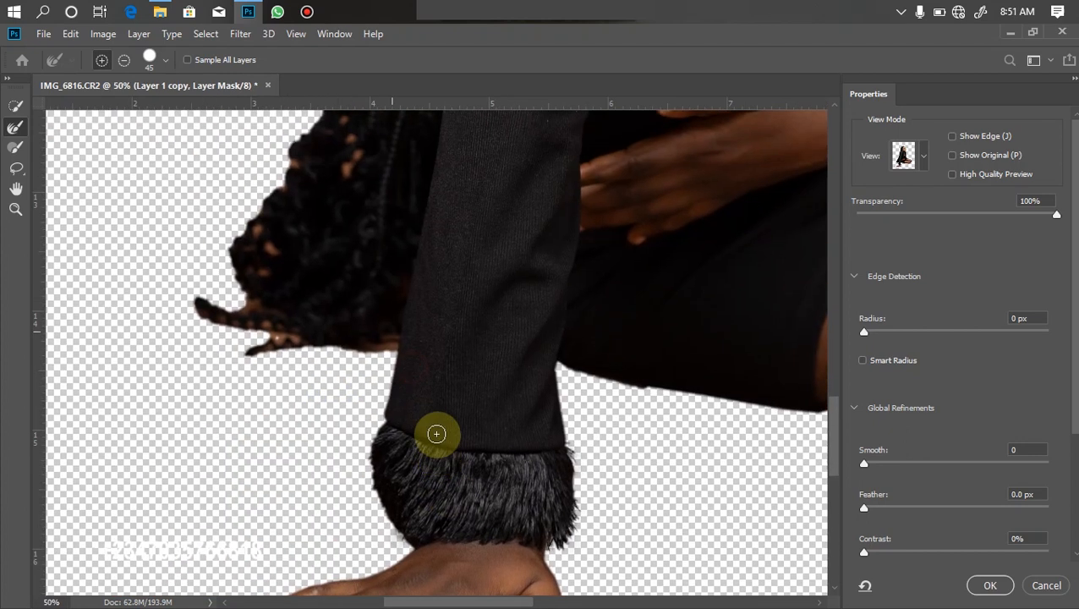
key("ctrl+minus")
key("ctrl+minus")
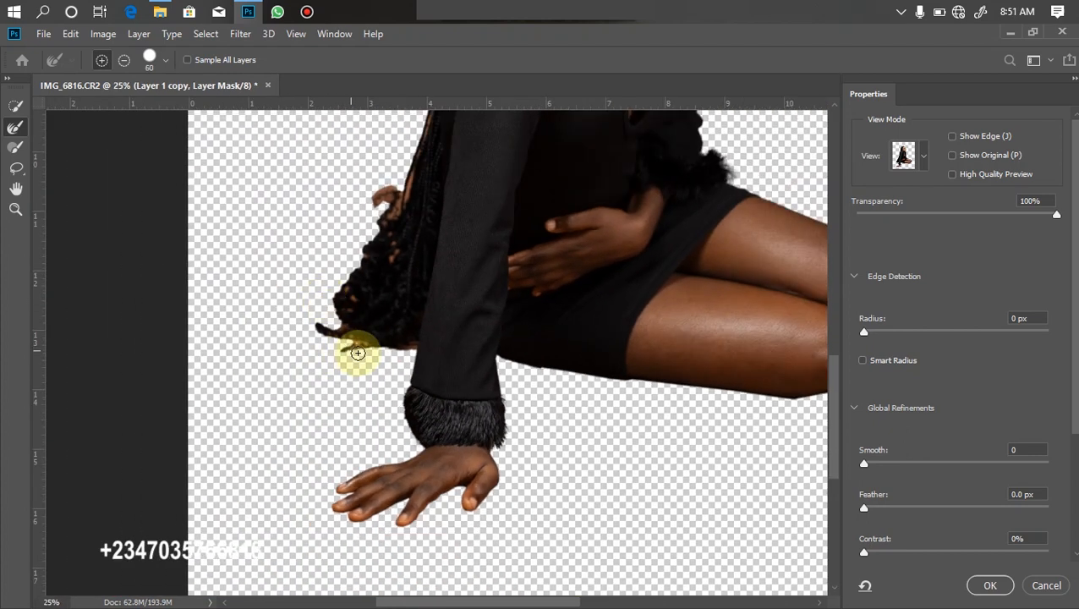
key("bracketright")
key("bracketright")
left_click(403, 357)
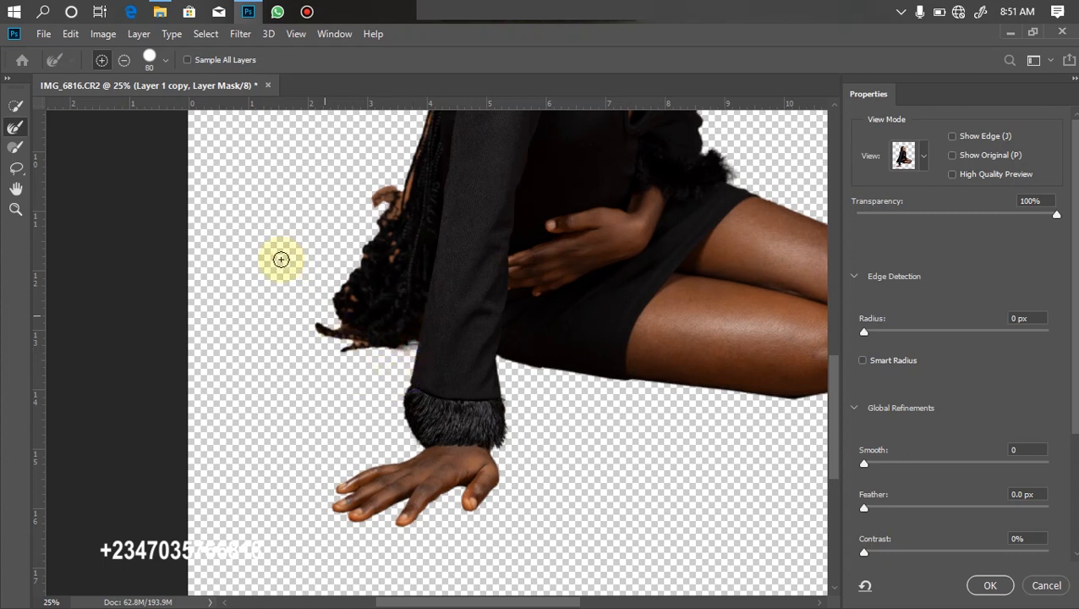
left_click(350, 339)
key("bracketleft")
left_click(349, 350)
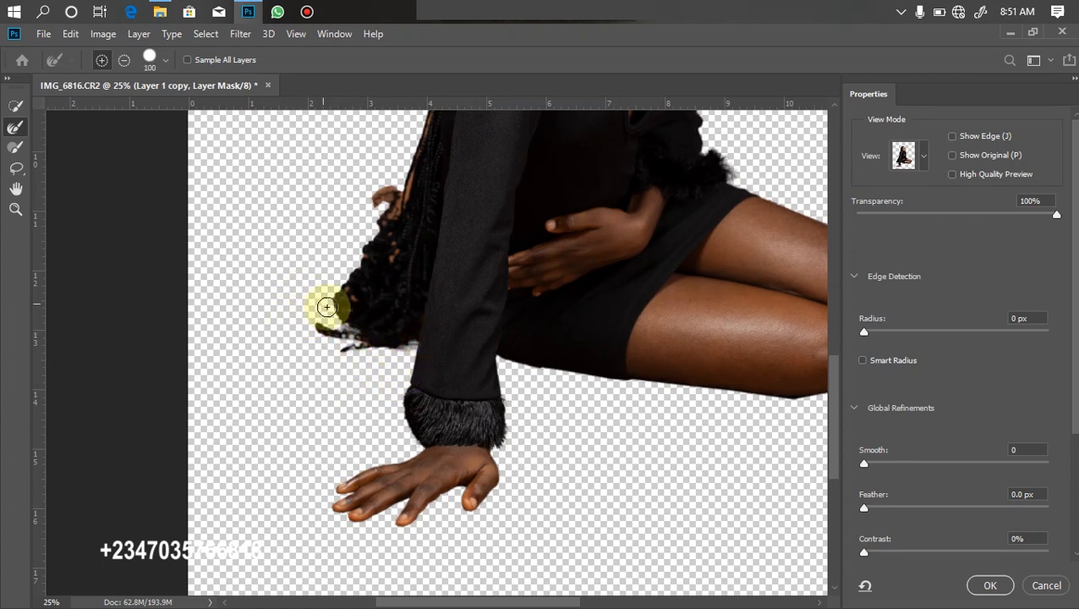
- Refine the outer edge of the braids and loose curls, reducing the brush to about 30 for the backdrop gaps
mouse_move(345, 293)
left_mouse_down()
mouse_move(323, 223)
mouse_move(334, 173)
mouse_move(400, 196)
mouse_move(388, 194)
mouse_move(385, 250)
mouse_move(375, 240)
mouse_move(383, 211)
mouse_move(394, 215)
mouse_move(386, 242)
mouse_move(380, 224)
mouse_move(397, 230)
mouse_move(411, 180)
mouse_move(399, 266)
left_mouse_up()
key("bracketleft")
key("bracketleft")
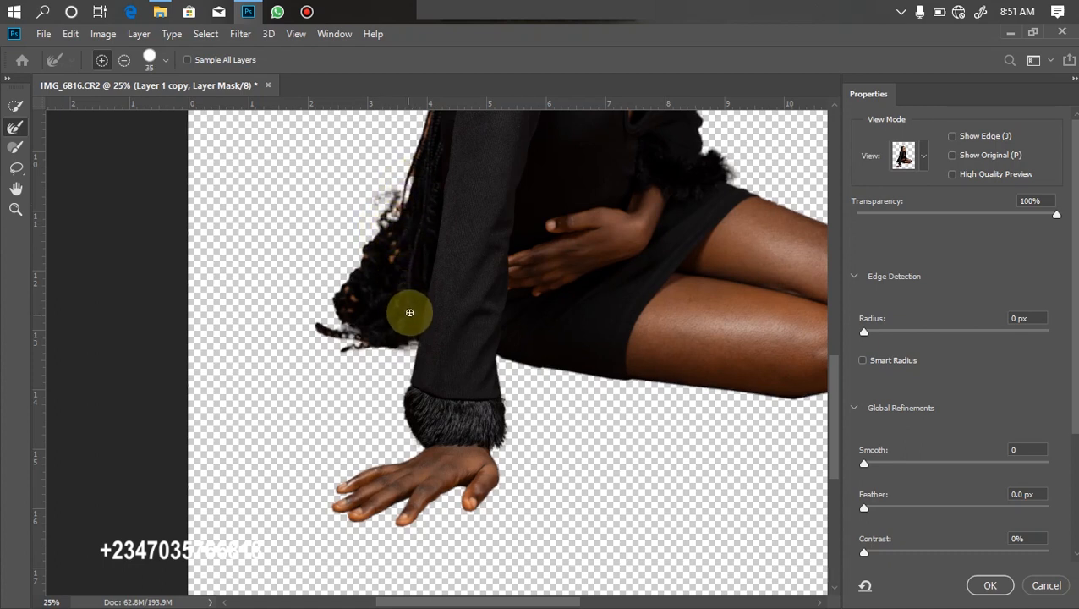
mouse_move(411, 175)
left_mouse_down()
mouse_move(387, 250)
mouse_move(389, 240)
left_mouse_up()
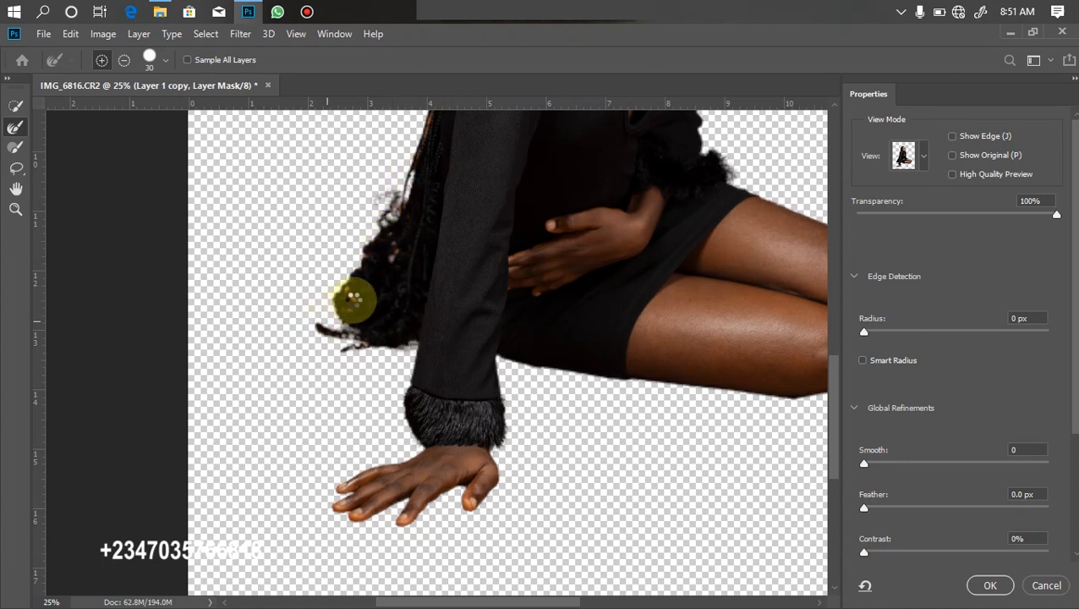
mouse_move(346, 307)
left_mouse_down()
mouse_move(357, 332)
mouse_move(346, 304)
mouse_move(377, 187)
mouse_move(422, 285)
mouse_move(440, 197)
mouse_move(322, 330)
mouse_move(348, 311)
mouse_move(349, 346)
mouse_move(367, 354)
mouse_move(394, 303)
mouse_move(449, 267)
mouse_move(484, 214)
mouse_move(422, 350)
left_mouse_up()
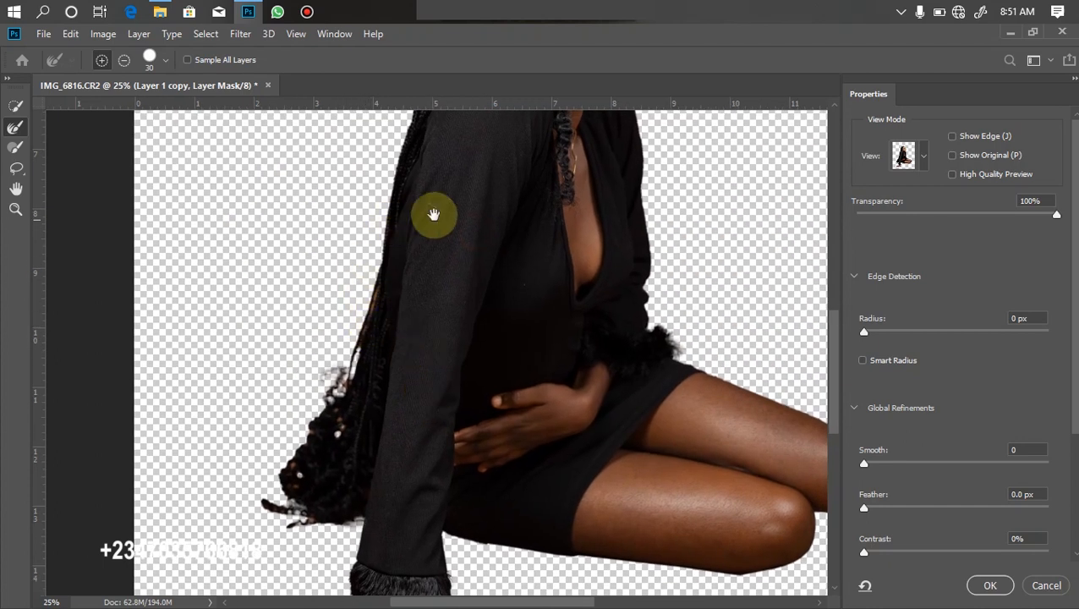
- Refine the mask edge around the protruding eyelashes, forehead and hairline with the Refine Edge Brush
left_click_drag(409, 216, 465, 410)
mouse_move(456, 228)
left_mouse_down()
mouse_move(452, 330)
mouse_move(415, 240)
mouse_move(441, 340)
left_mouse_up()
scroll(449, 314, "up", 4)
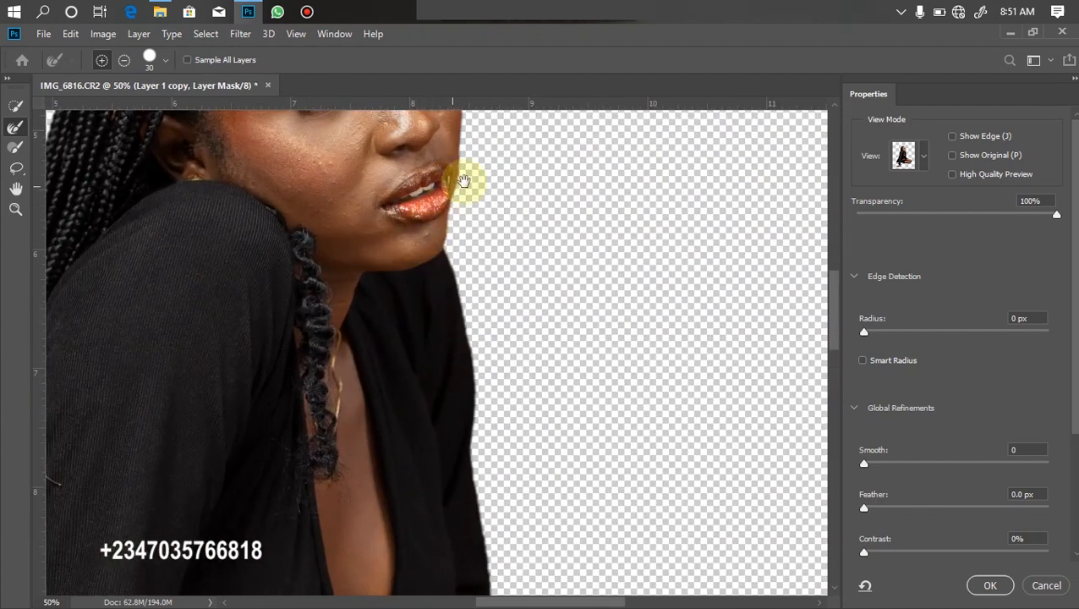
scroll(467, 181, "down", 2)
scroll(449, 251, "up", 2)
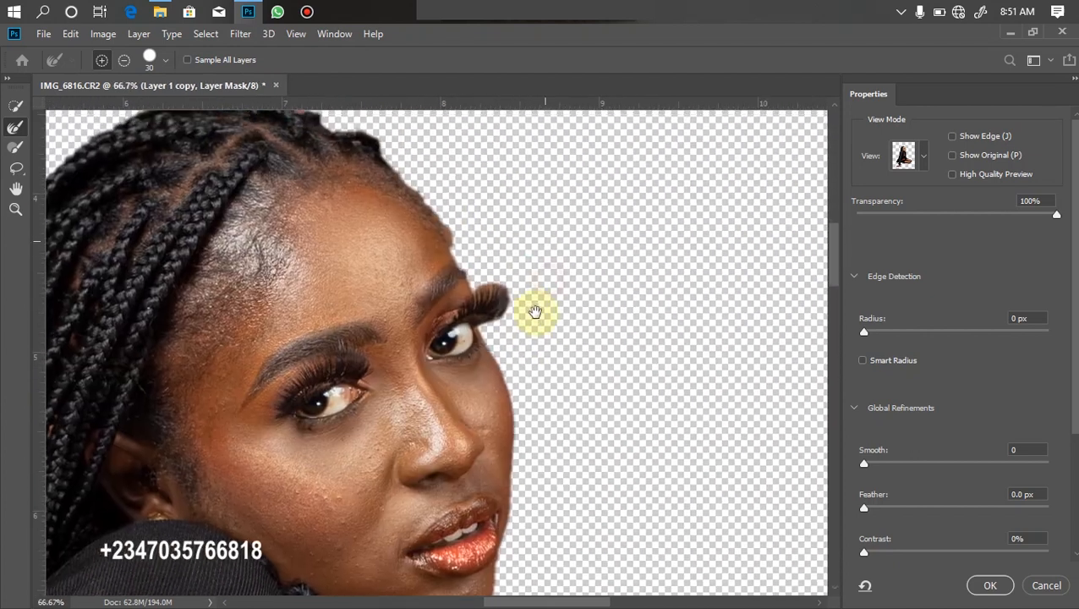
left_click_drag(479, 285, 513, 414)
mouse_move(482, 293)
left_mouse_down()
mouse_move(508, 393)
mouse_move(494, 291)
mouse_move(510, 361)
left_mouse_up()
mouse_move(452, 225)
left_mouse_down()
mouse_move(416, 208)
mouse_move(452, 235)
mouse_move(402, 159)
left_mouse_up()
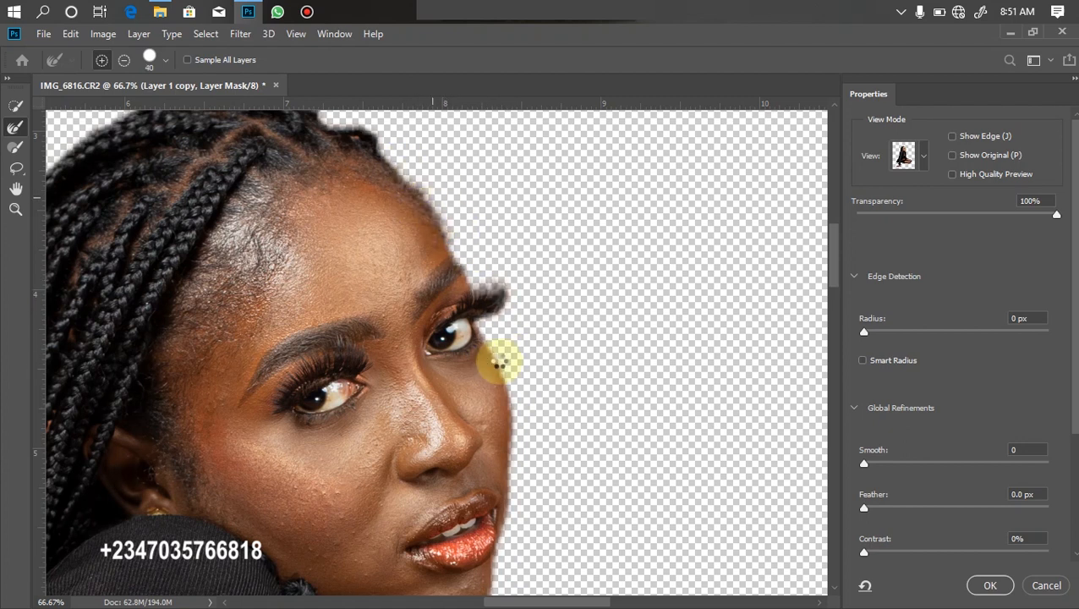
- Check the whole cutout and apply the Select and Mask refinements to the layer mask
scroll(499, 365, "down", 4)
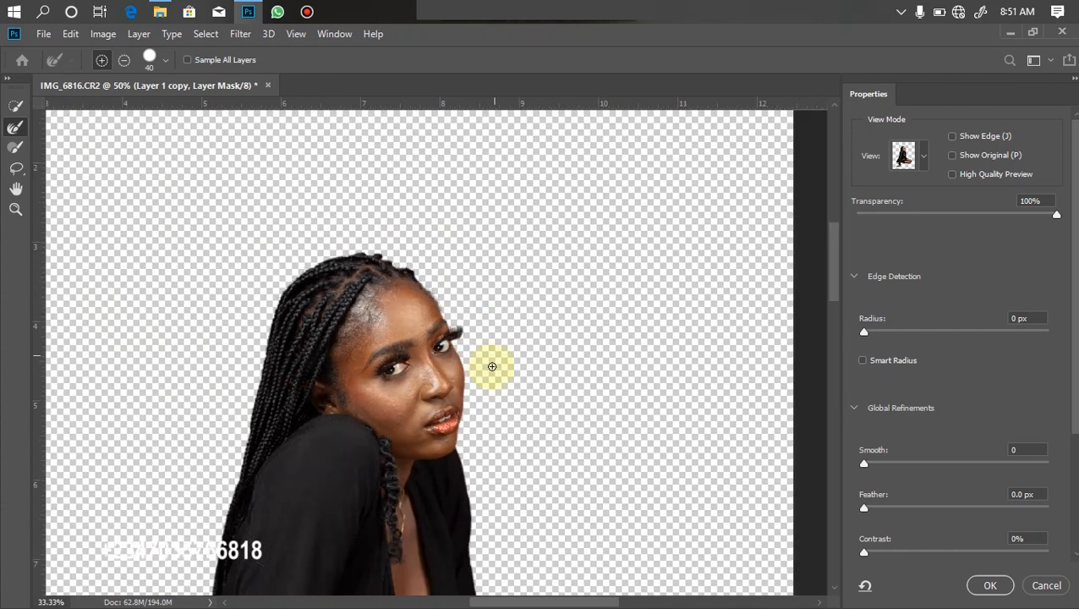
scroll(492, 366, "down", 2)
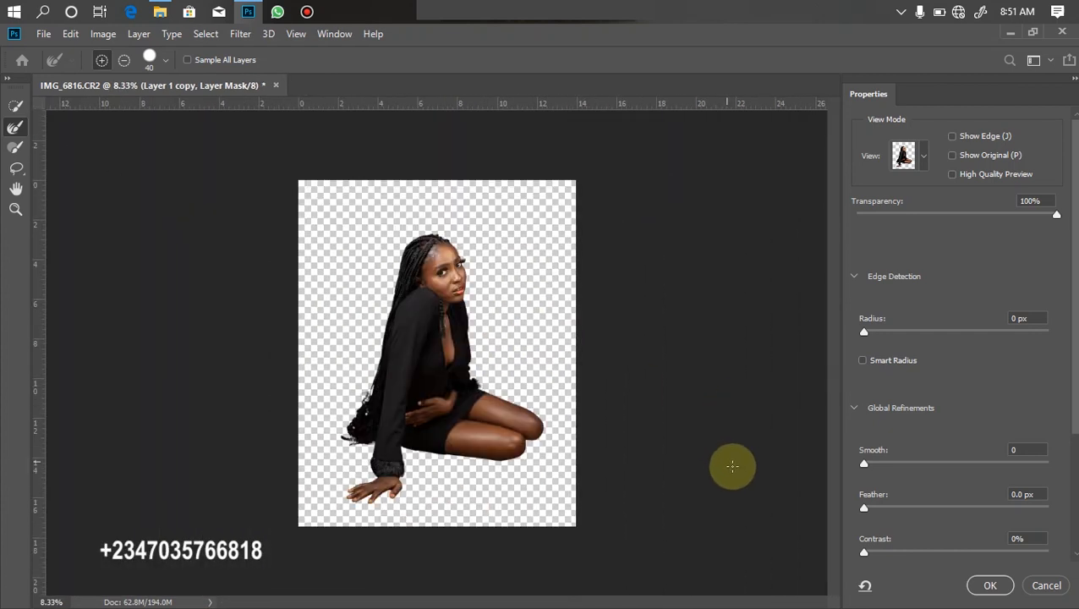
left_click(985, 587)
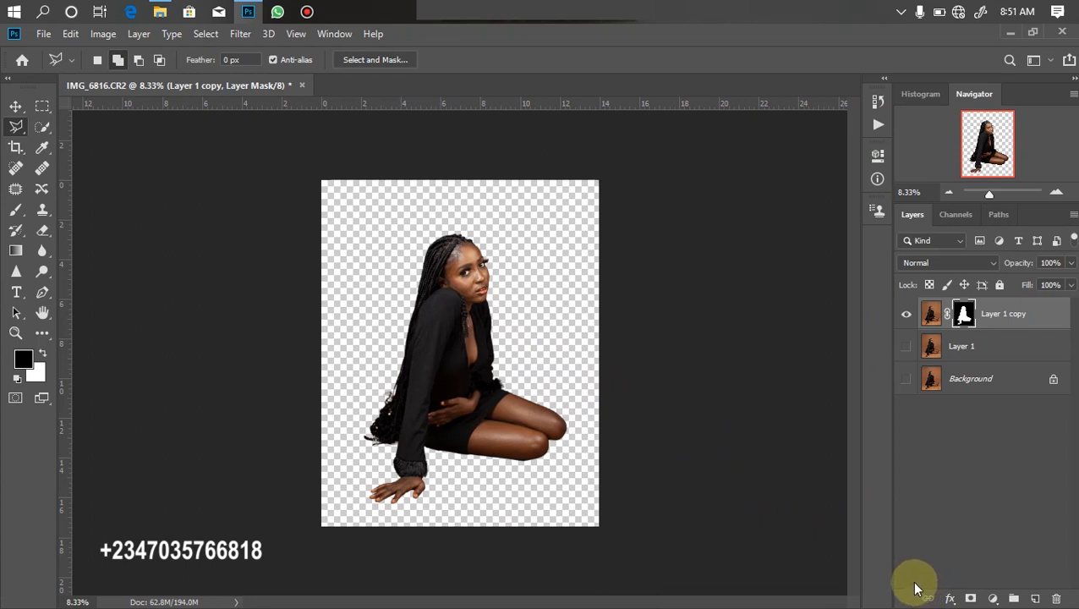
- Show Layer 1 and the Background layer again and duplicate Layer 1
left_click(906, 346)
left_click(906, 378)
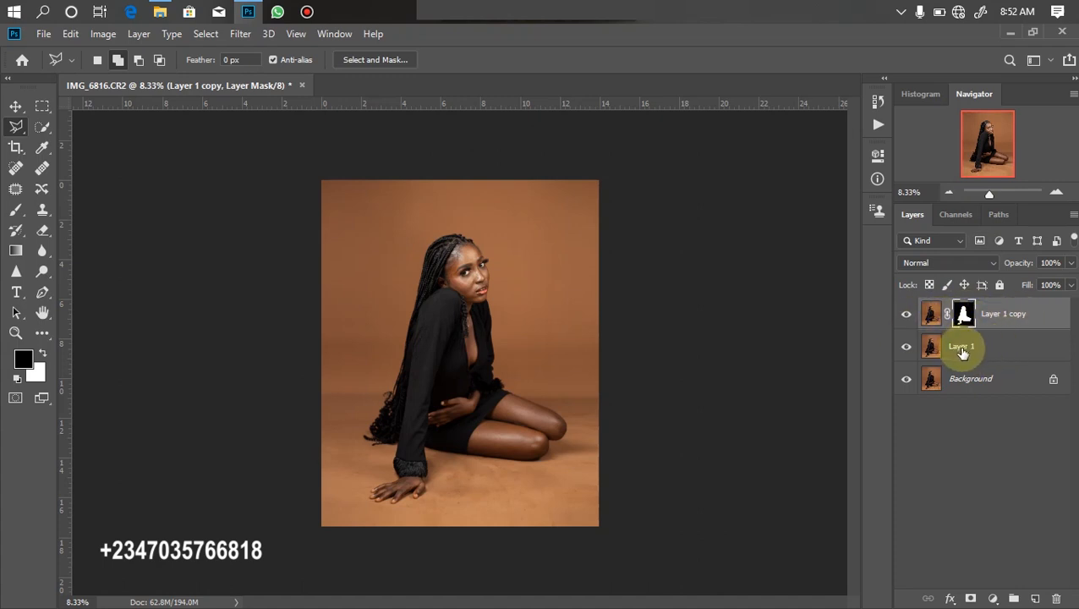
left_click(1003, 350)
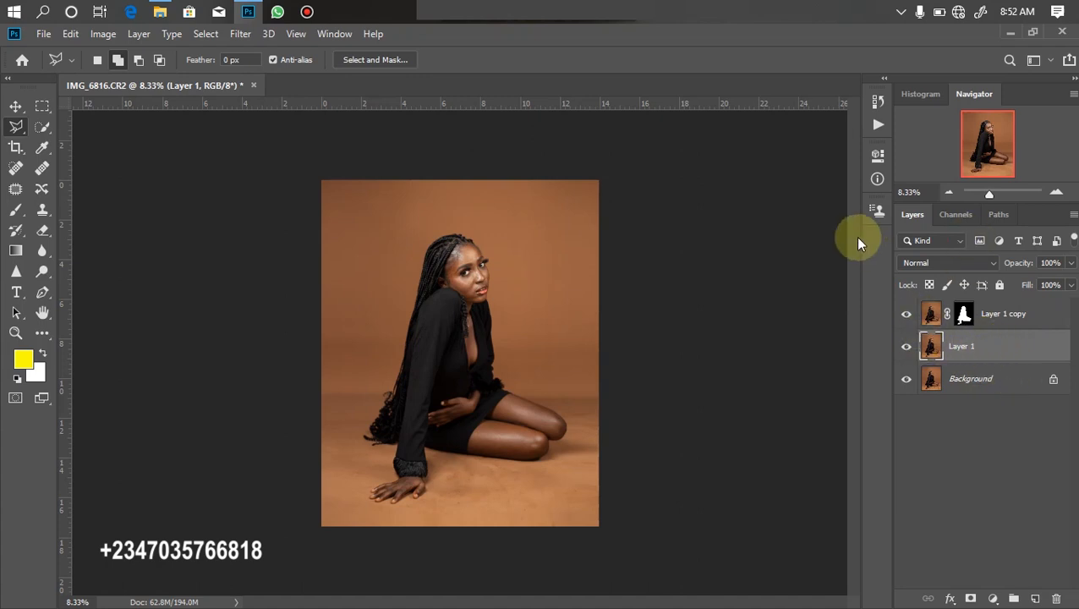
key("ctrl+j")
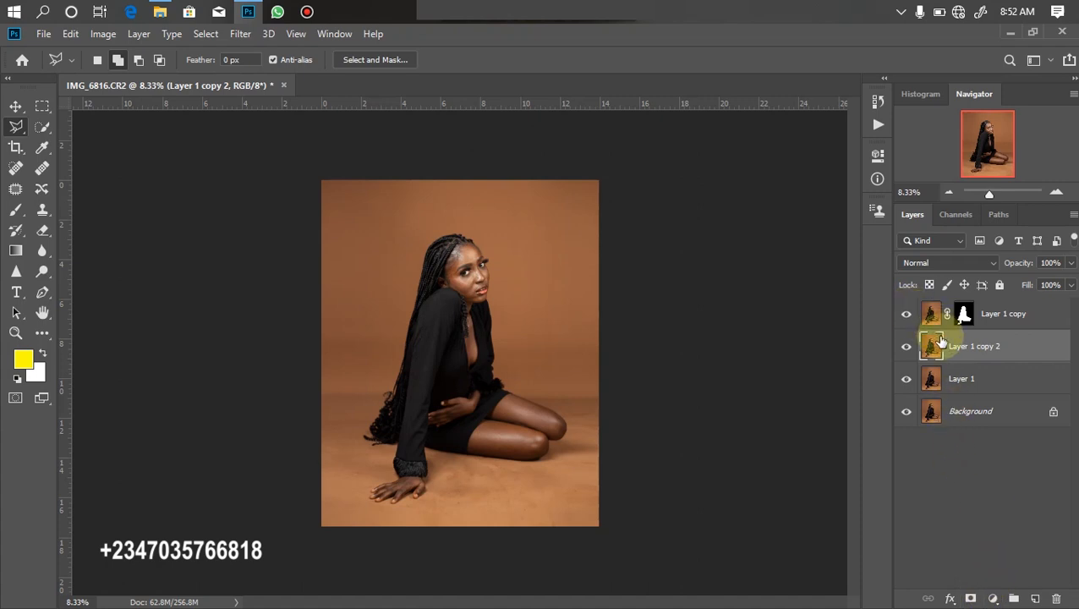
- Load the mask of Layer 1 copy as a selection on the new duplicate and expand it by 8 pixels
mouse_move(963, 314)
left_mouse_down()
mouse_move(498, 267)
mouse_move(448, 472)
mouse_move(475, 318)
mouse_move(446, 380)
mouse_move(566, 351)
mouse_move(976, 326)
left_mouse_up()
left_click(977, 326, "ctrl")
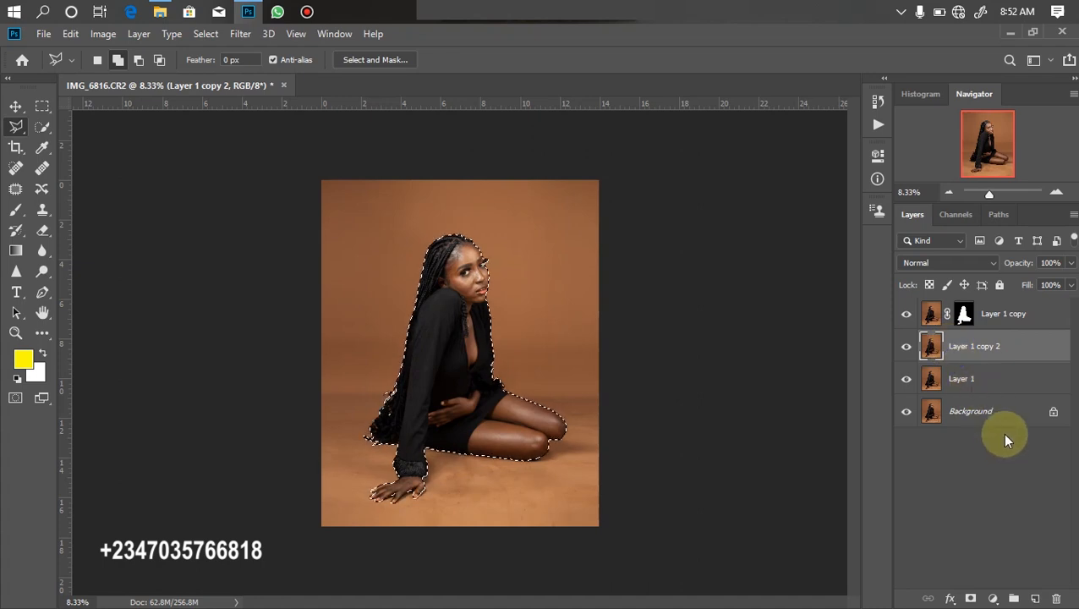
left_click(244, 34)
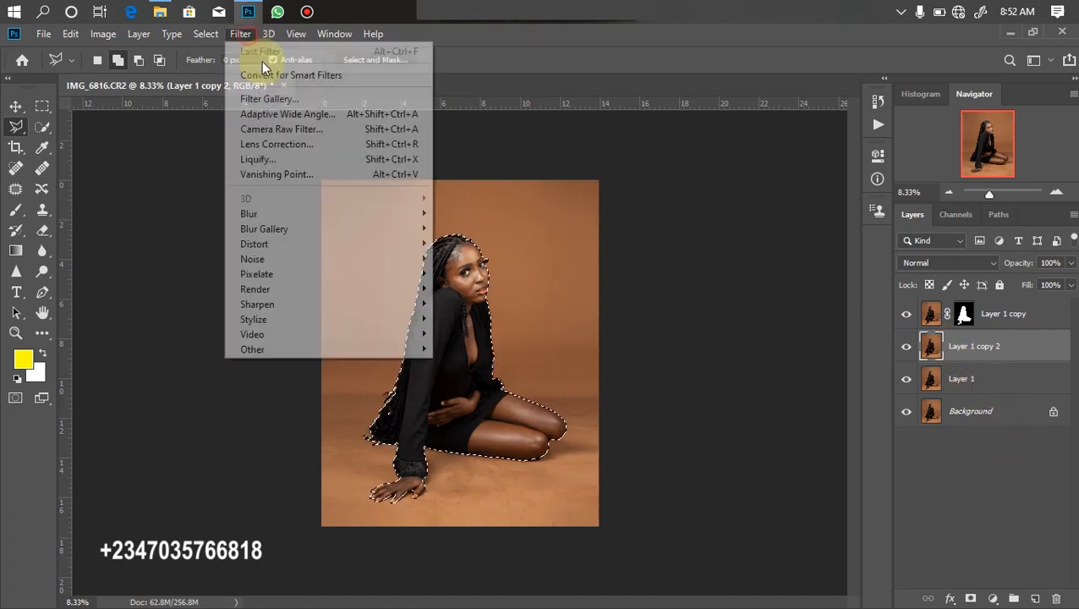
mouse_move(376, 216)
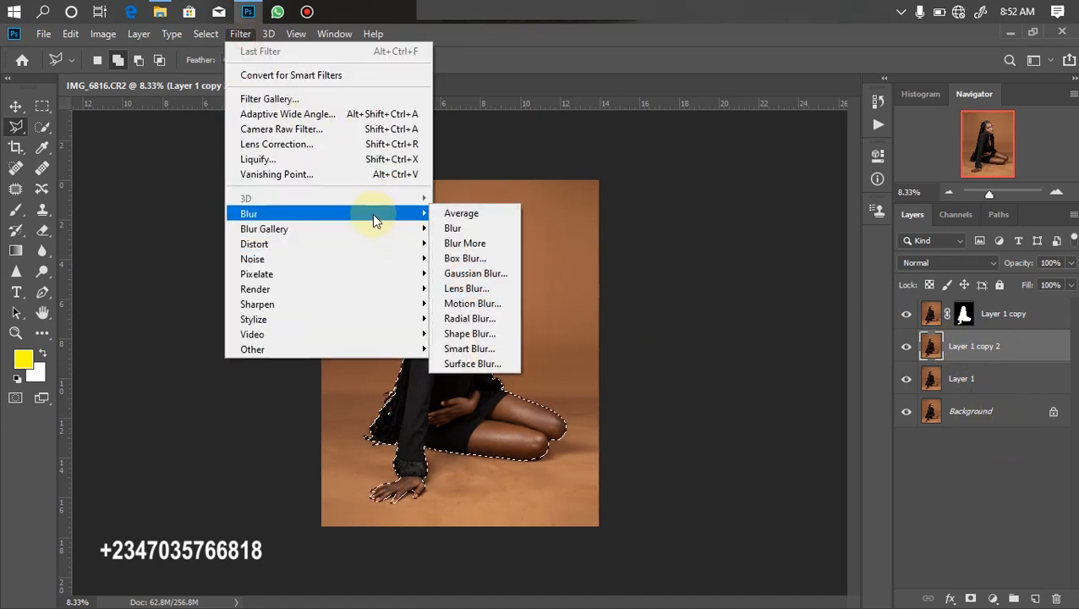
left_click(241, 33)
left_click(204, 37)
mouse_move(277, 258)
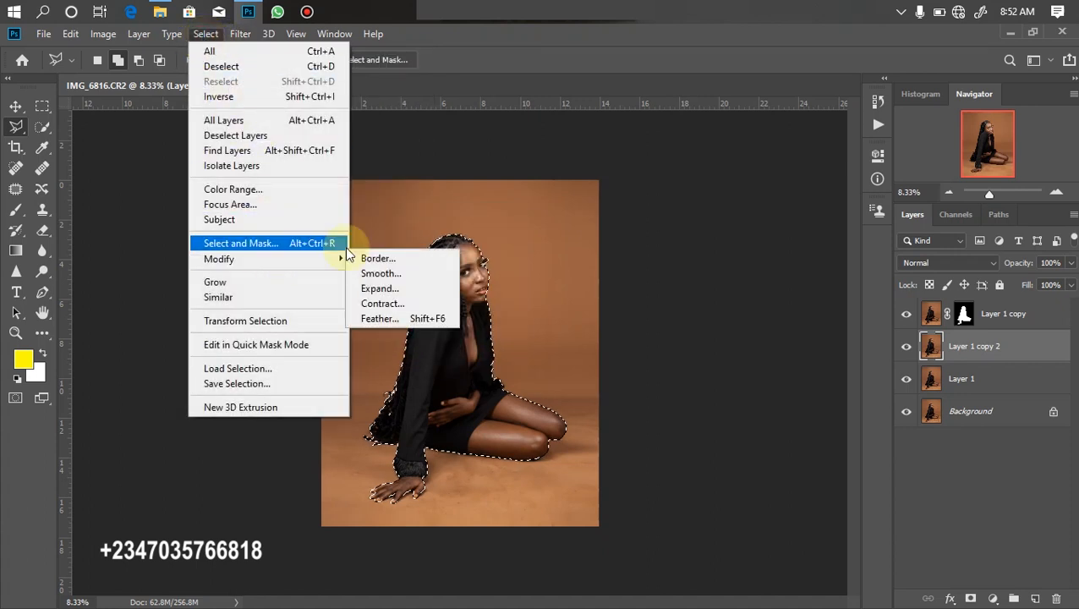
left_click(382, 290)
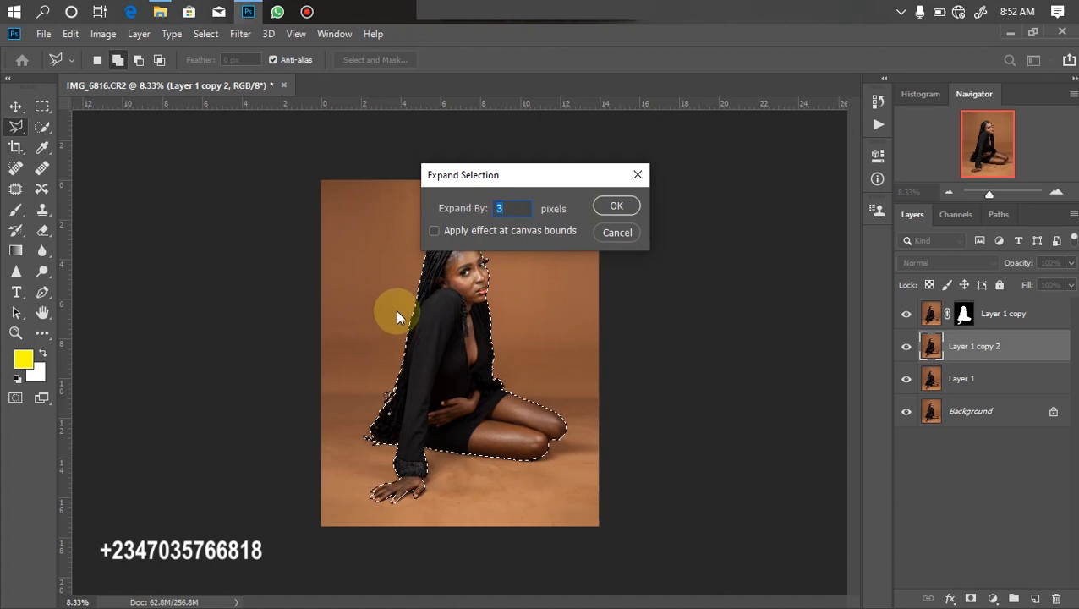
type("8")
key("Return")
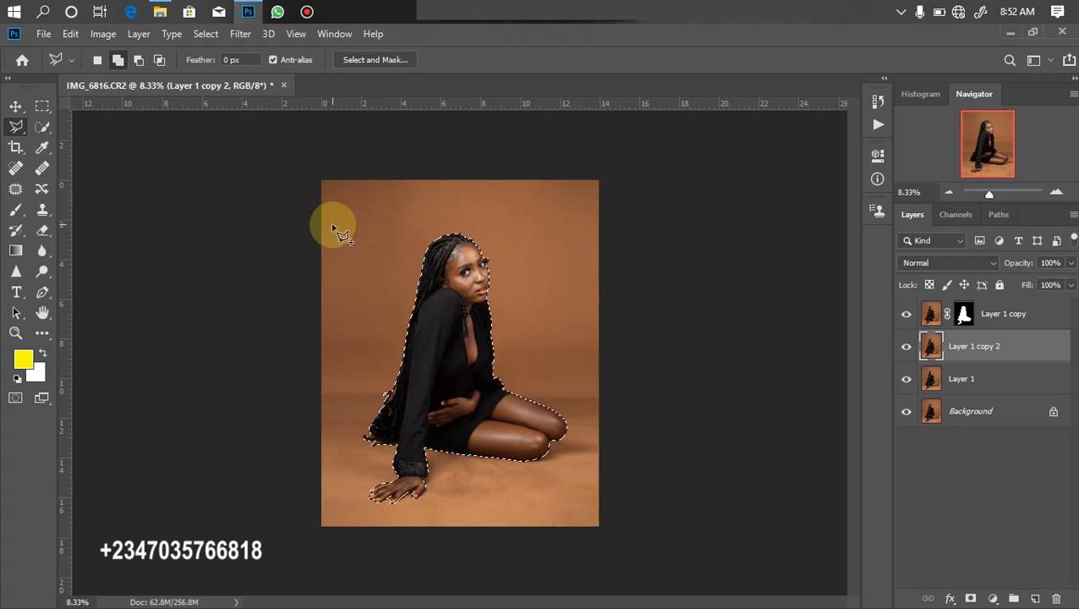
- Delete the selected model area from Layer 1 copy 2 and hide all other layers to inspect the cutout backdrop
key("Delete")
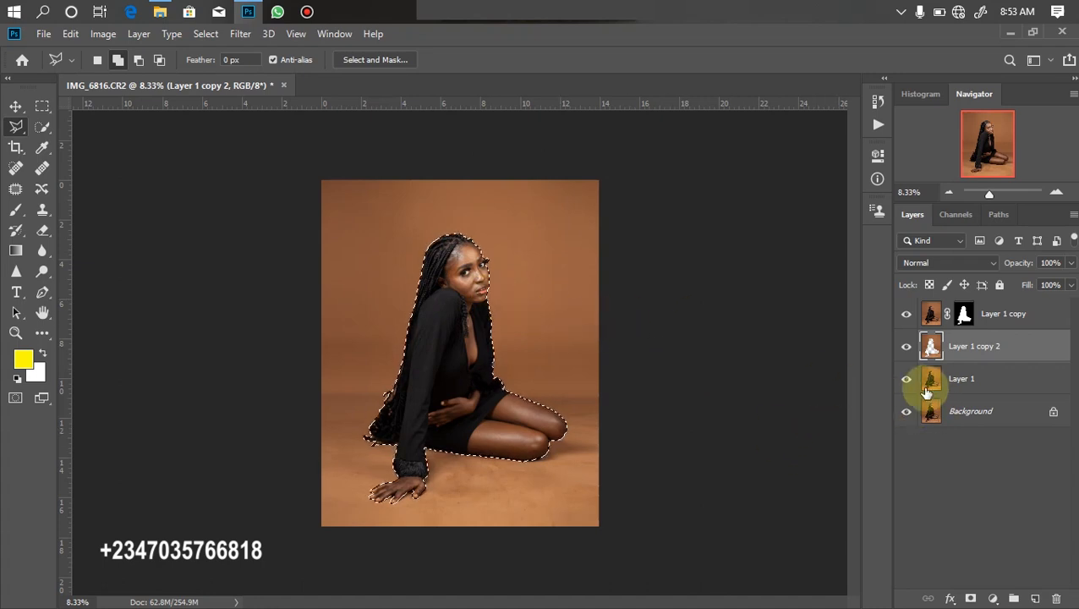
left_click_drag(907, 385, 907, 413)
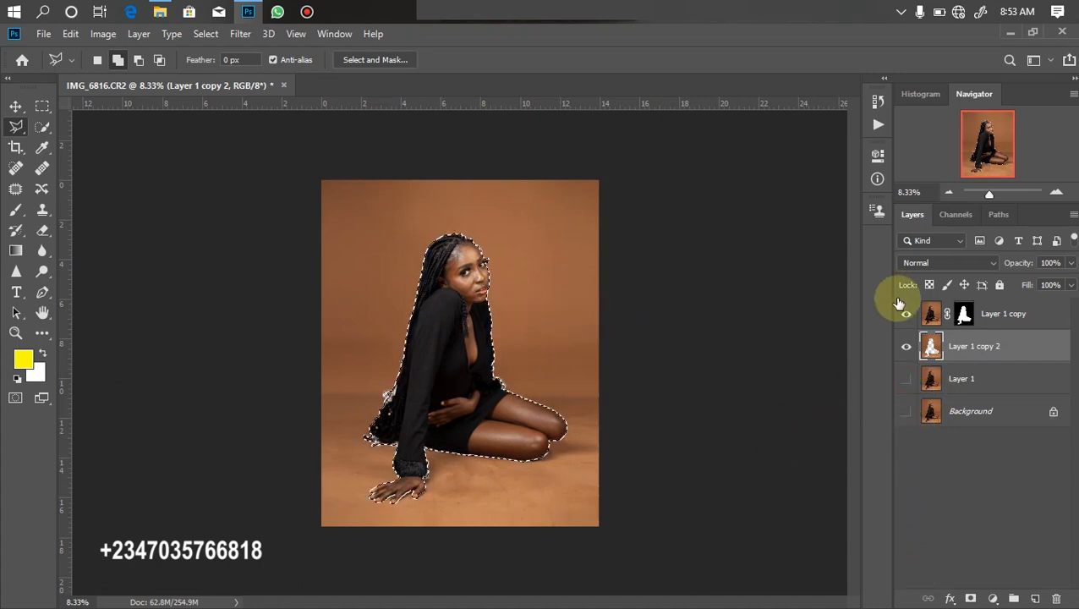
left_click(906, 316)
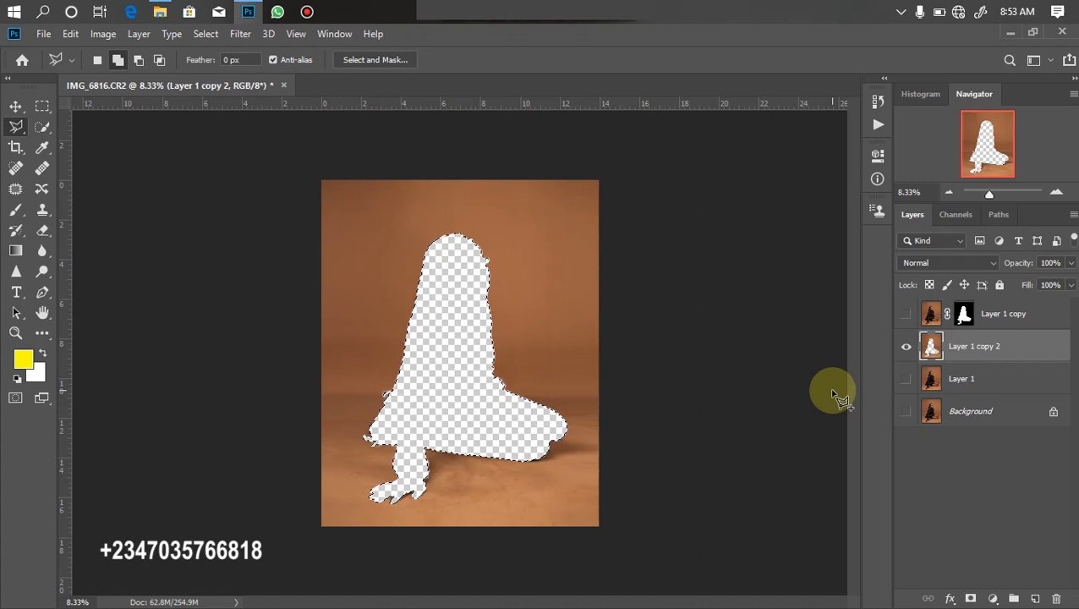
- Show Layer 1, the Background layer and Layer 1 copy again and clear the selection
left_click(905, 378)
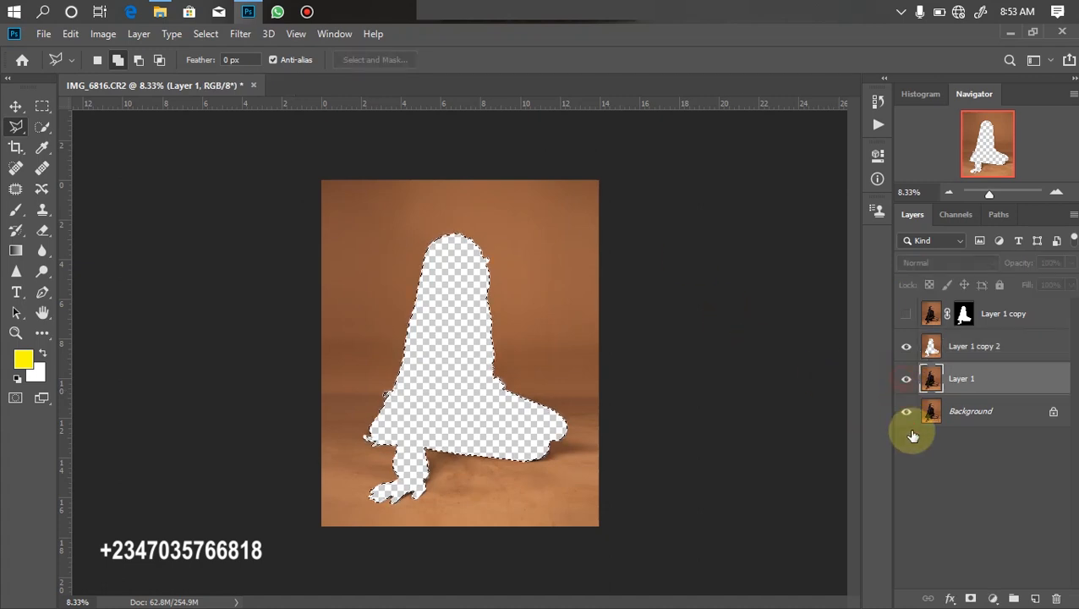
left_click(906, 411)
left_click(905, 314)
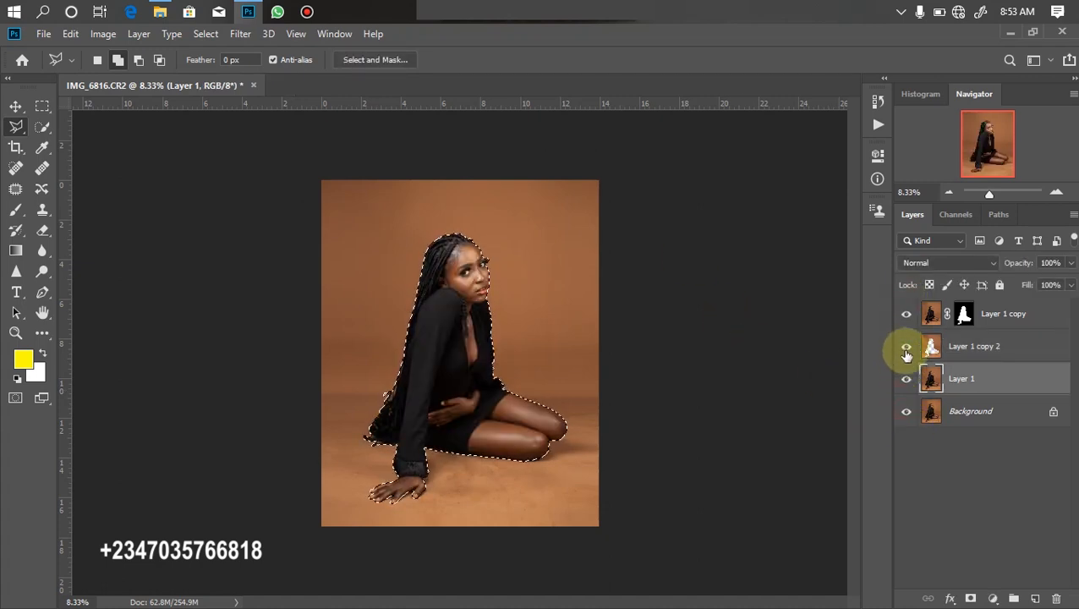
key("ctrl+d")
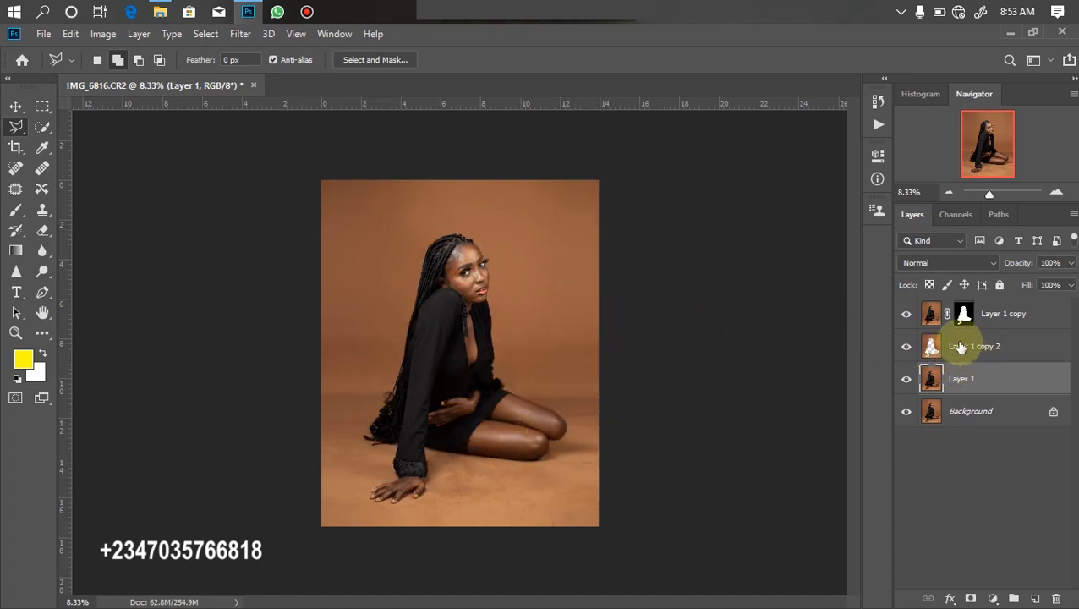
- Apply a Gaussian Blur of about 75.5 pixels to Layer 1 copy 2 and compare the result with the Background layer
left_click(943, 354)
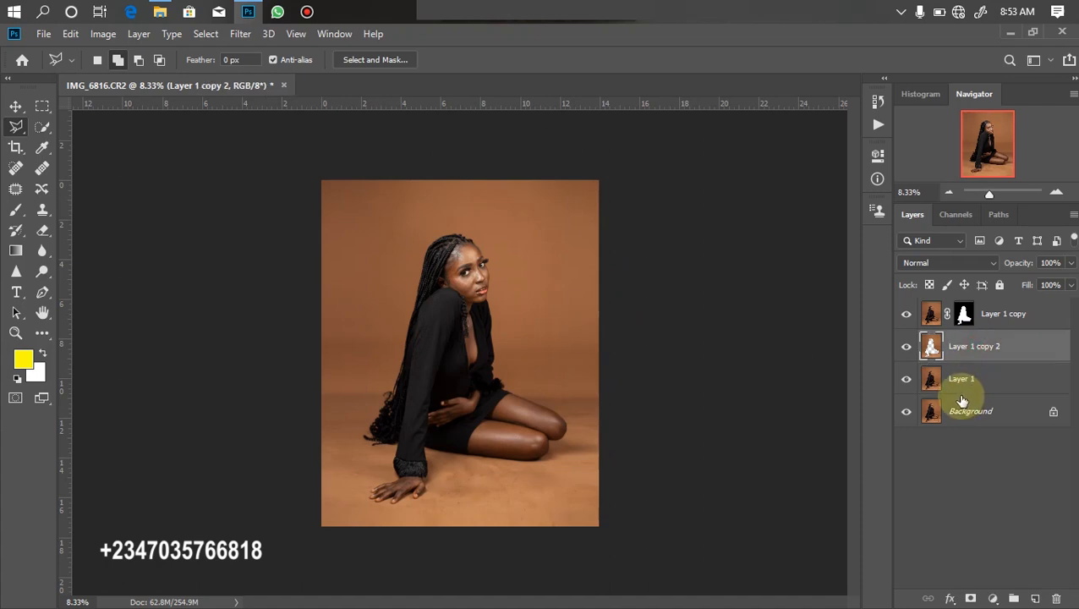
left_click(241, 34)
mouse_move(377, 217)
left_click(461, 273)
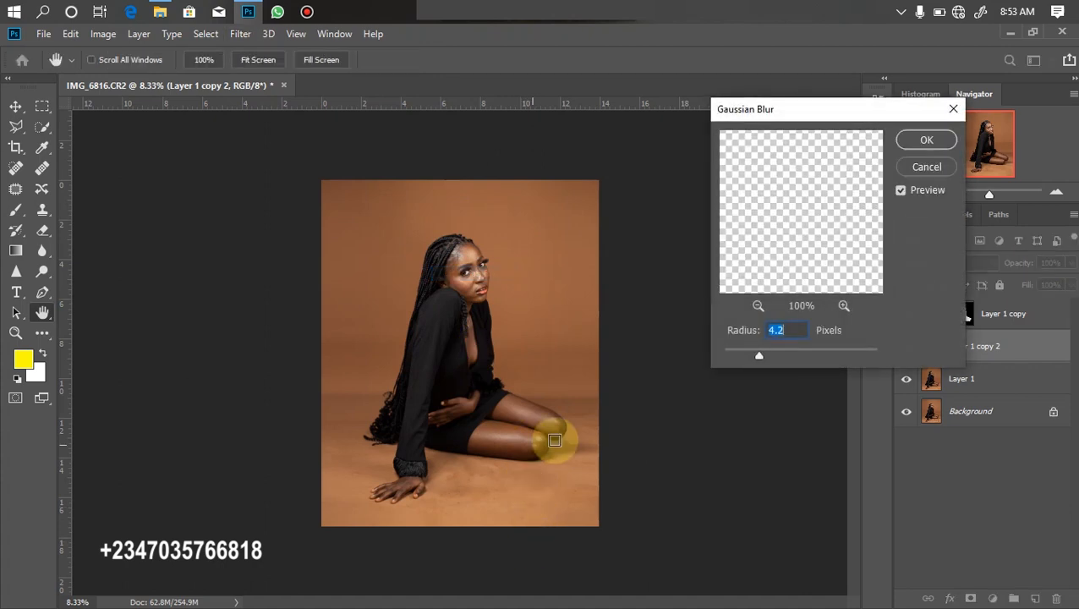
left_click_drag(799, 364, 808, 359)
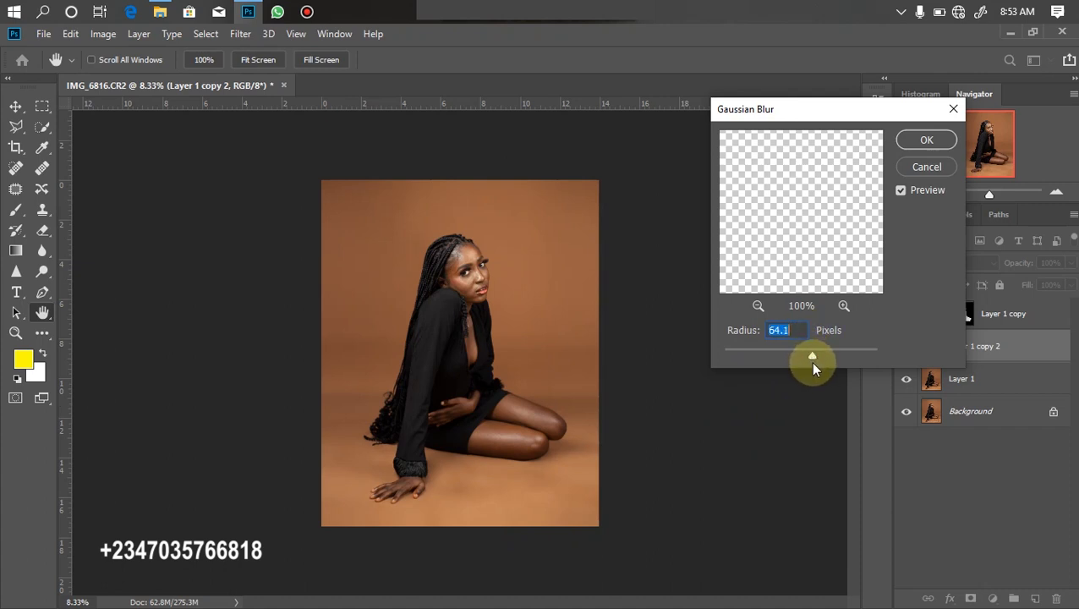
left_click_drag(807, 357, 814, 358)
key("Return")
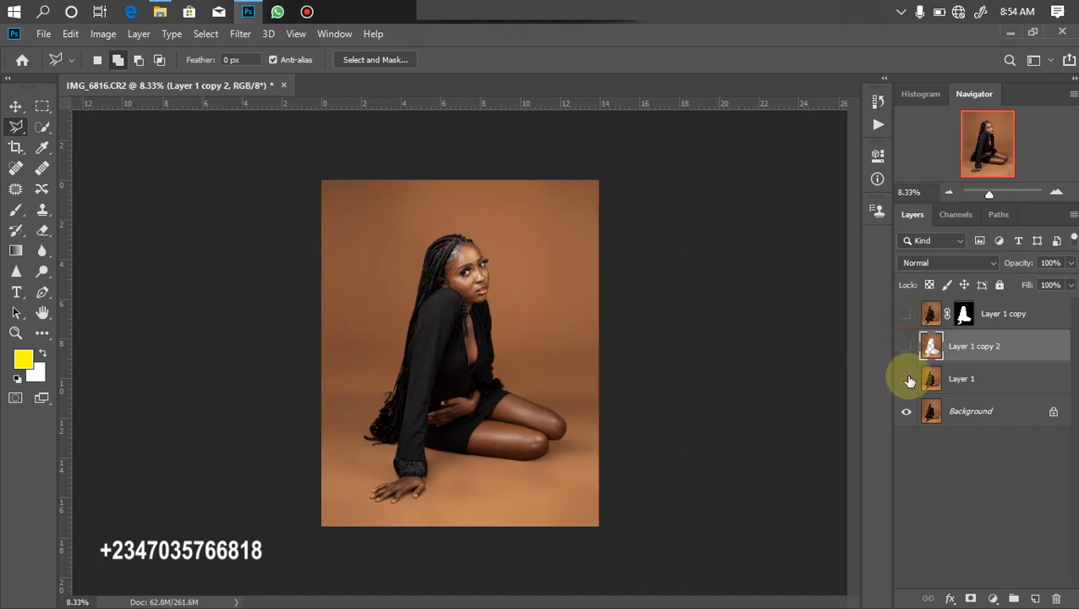
left_click(903, 411, "alt")
left_click_drag(901, 380, 899, 314)
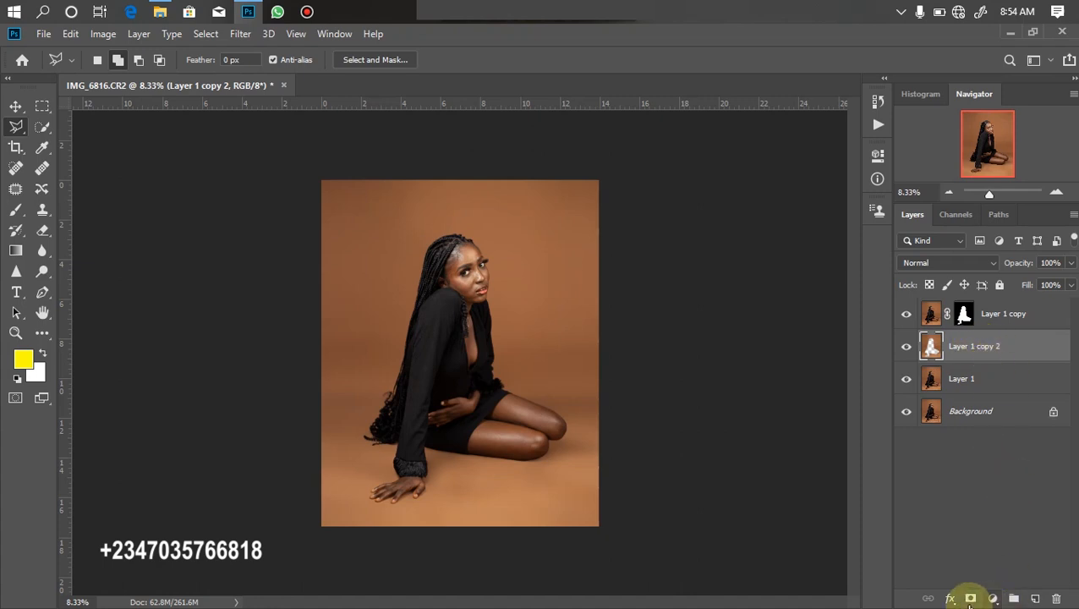
- Add a mask to Layer 1 copy 2 and paint black with a size 400 soft brush around the model's legs and supporting hand
left_click(971, 598)
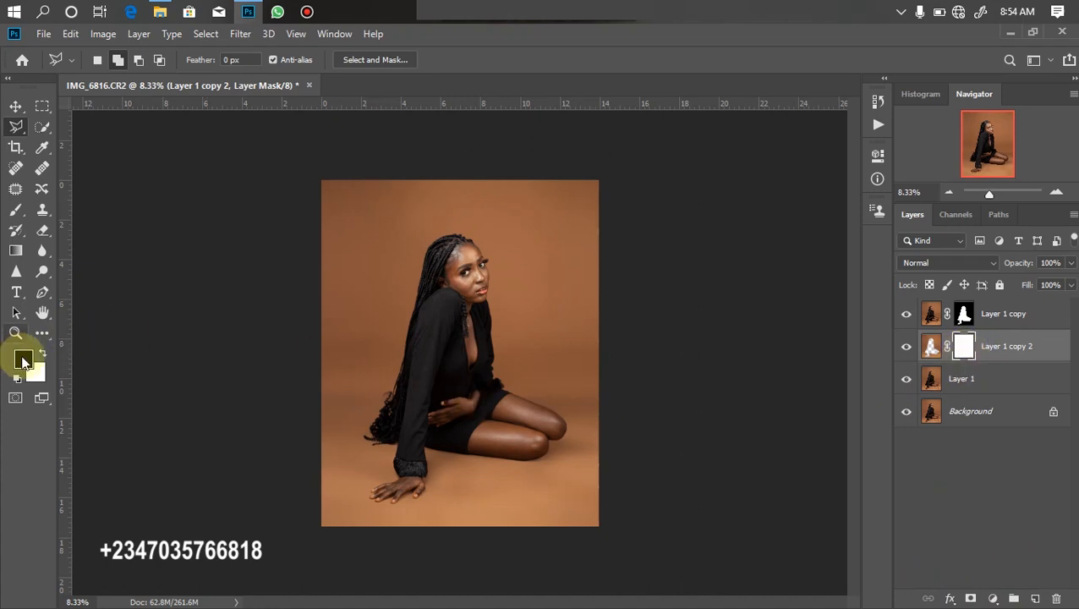
left_click(16, 209)
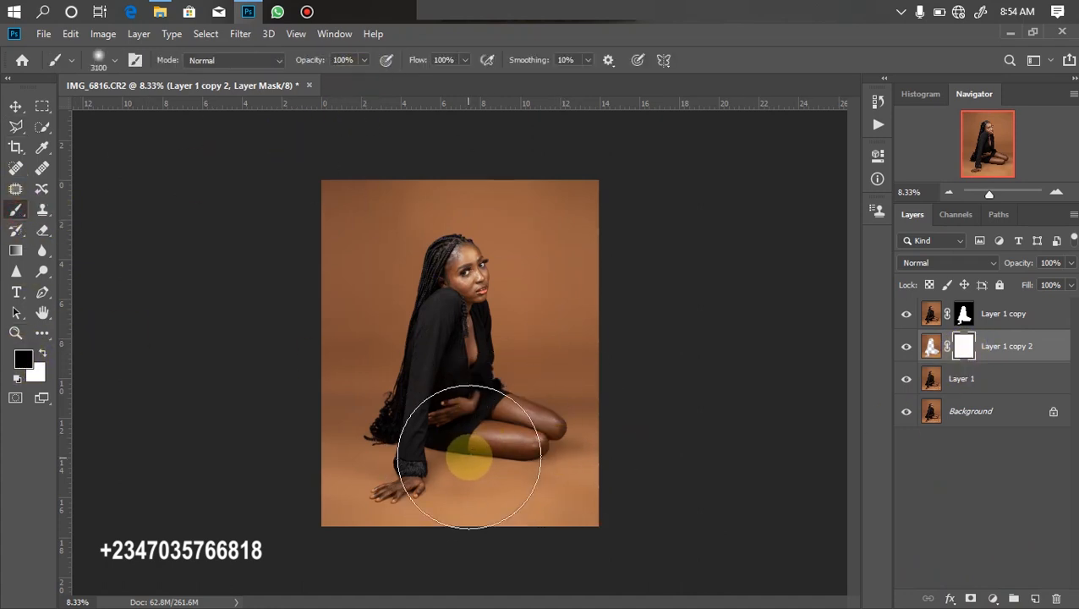
key("bracketleft")
key("bracketleft")
key("bracketleft")
key("bracketleft")
key("bracketleft")
key("bracketleft")
key("bracketleft")
key("bracketleft")
key("bracketleft")
key("bracketleft")
key("bracketleft")
key("bracketleft")
key("bracketleft")
key("bracketleft")
key("bracketleft")
key("bracketleft")
key("bracketleft")
key("bracketleft")
key("bracketleft")
key("bracketleft")
key("bracketleft")
key("bracketleft")
key("bracketleft")
key("bracketleft")
key("bracketleft")
mouse_move(468, 449)
left_mouse_down()
mouse_move(515, 449)
mouse_move(444, 447)
mouse_move(531, 446)
left_mouse_up()
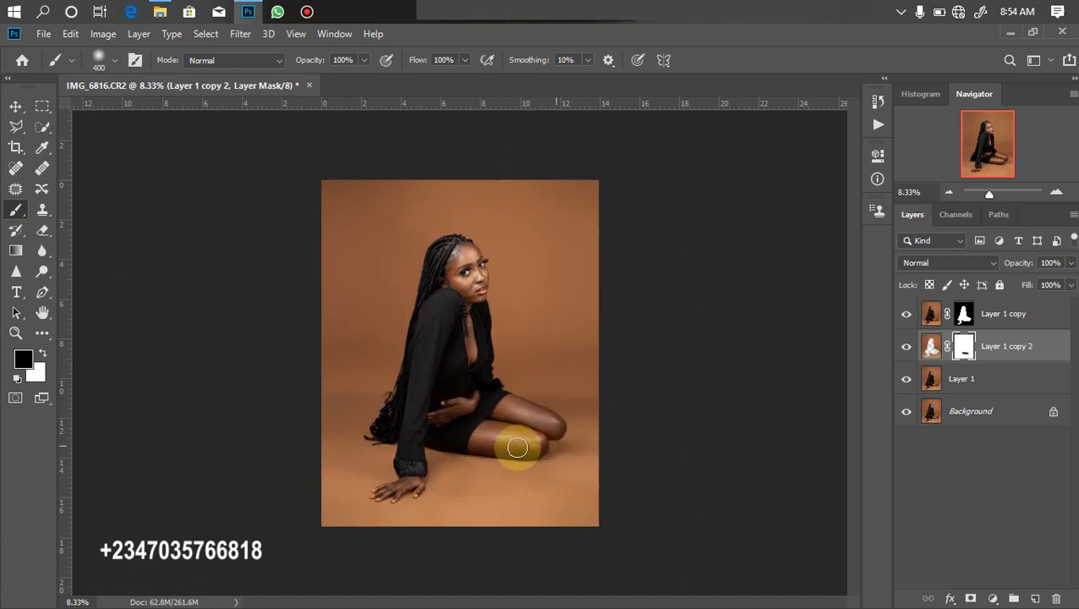
left_click(420, 480)
mouse_move(439, 440)
left_mouse_down()
mouse_move(398, 492)
mouse_move(416, 489)
mouse_move(382, 494)
mouse_move(408, 477)
mouse_move(395, 438)
mouse_move(382, 433)
mouse_move(554, 447)
mouse_move(465, 428)
left_mouse_up()
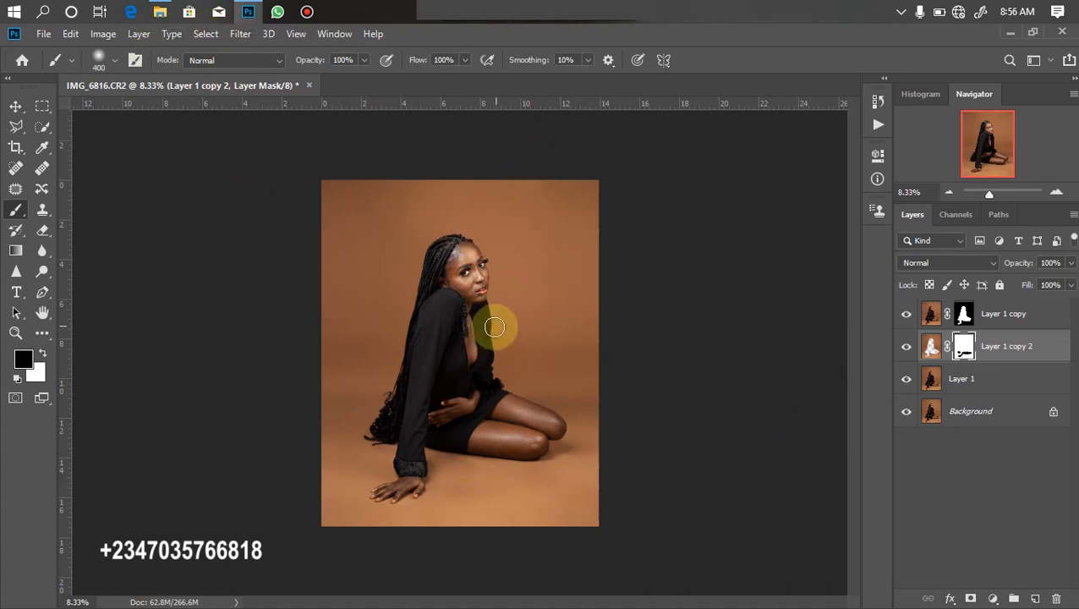
- Switch to File Explorer and look through the backdrop images in Pictures > reflex files > overlay
key("super+e")
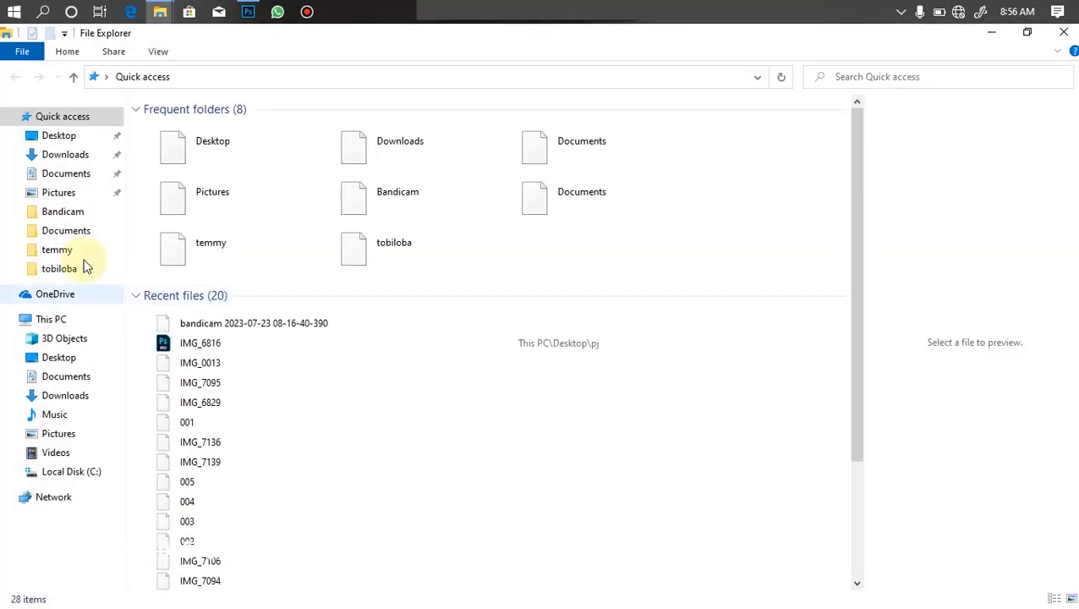
left_click(58, 193)
double_click(304, 173)
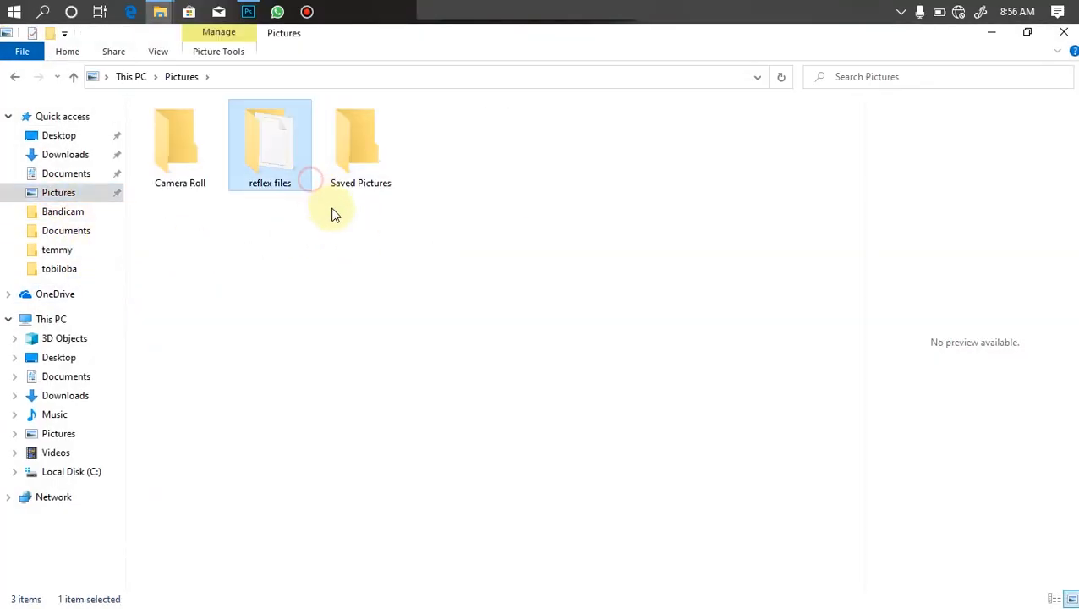
double_click(526, 283)
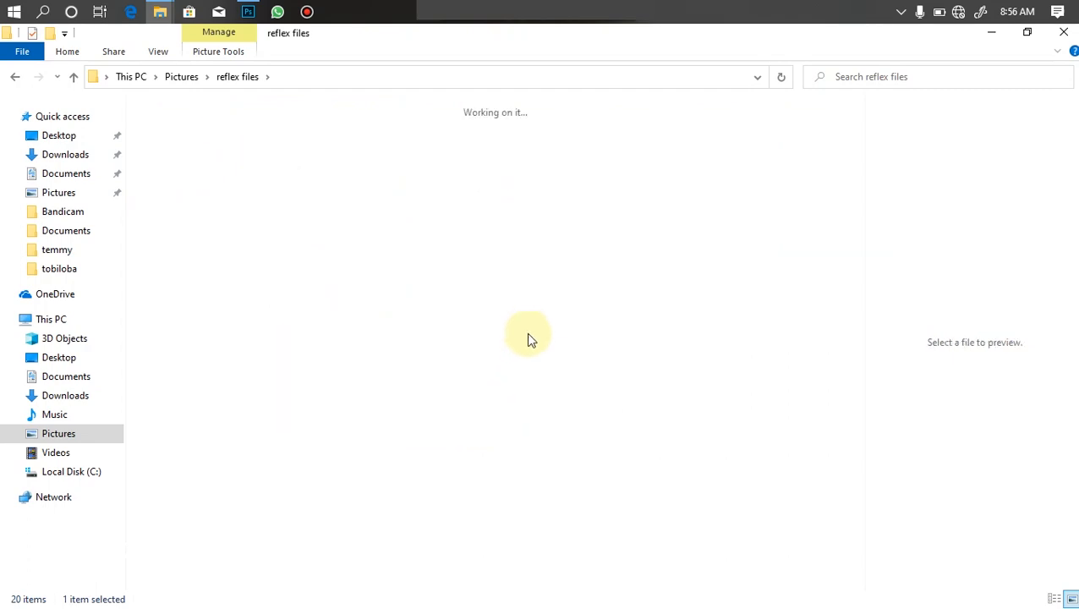
left_click_drag(855, 181, 829, 245)
scroll(819, 228, "up", 3)
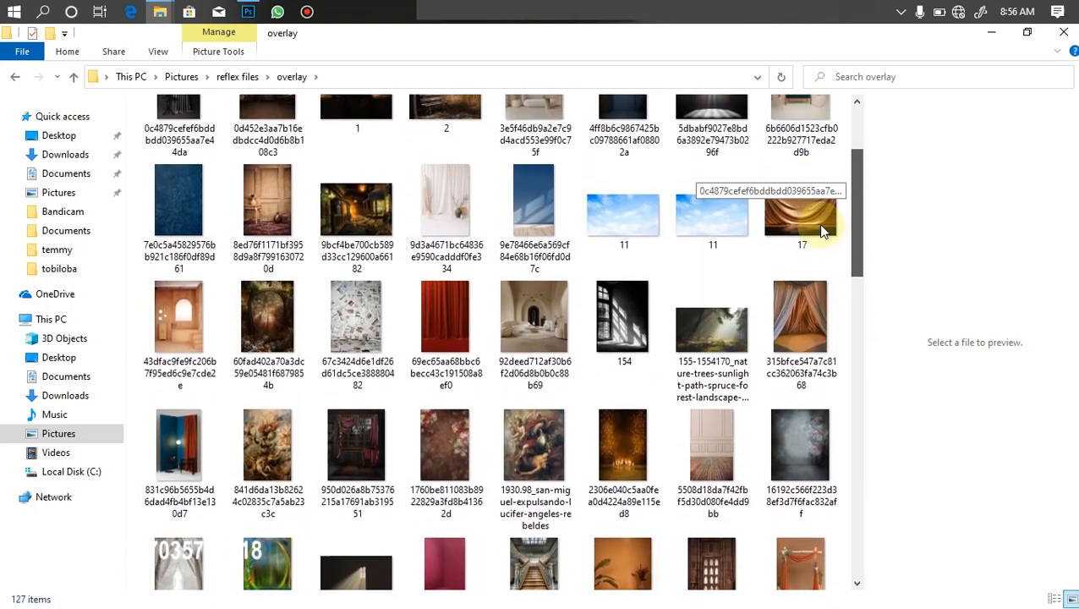
key("alt+Left")
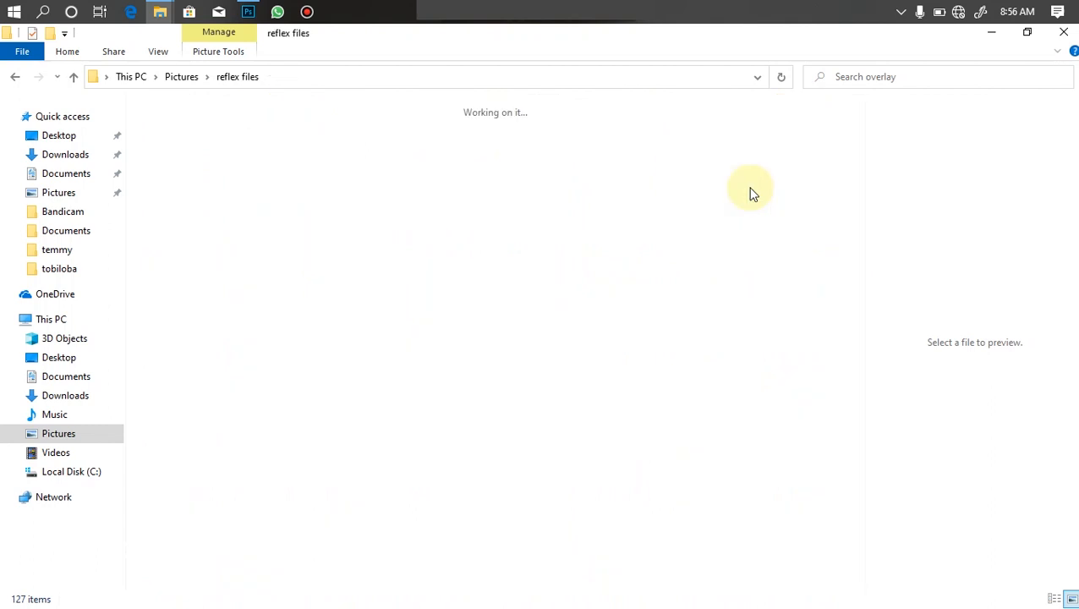
- Open the overlays folder in reflex files and select the mottled brown texture image 25
double_click(640, 234)
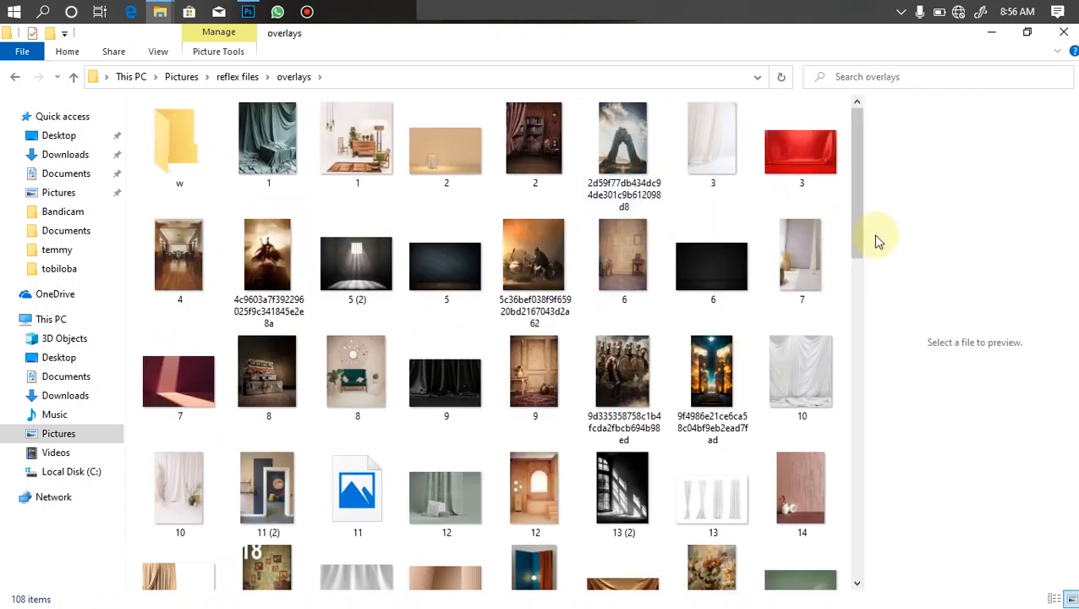
left_click_drag(860, 230, 421, 301)
left_click(422, 295)
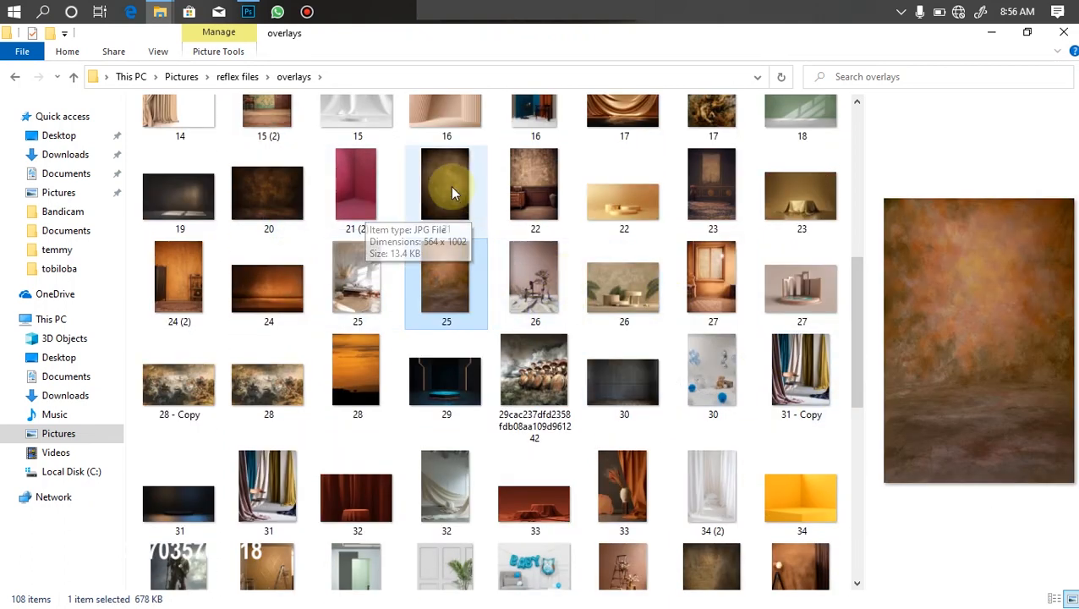
left_click_drag(858, 366, 843, 349)
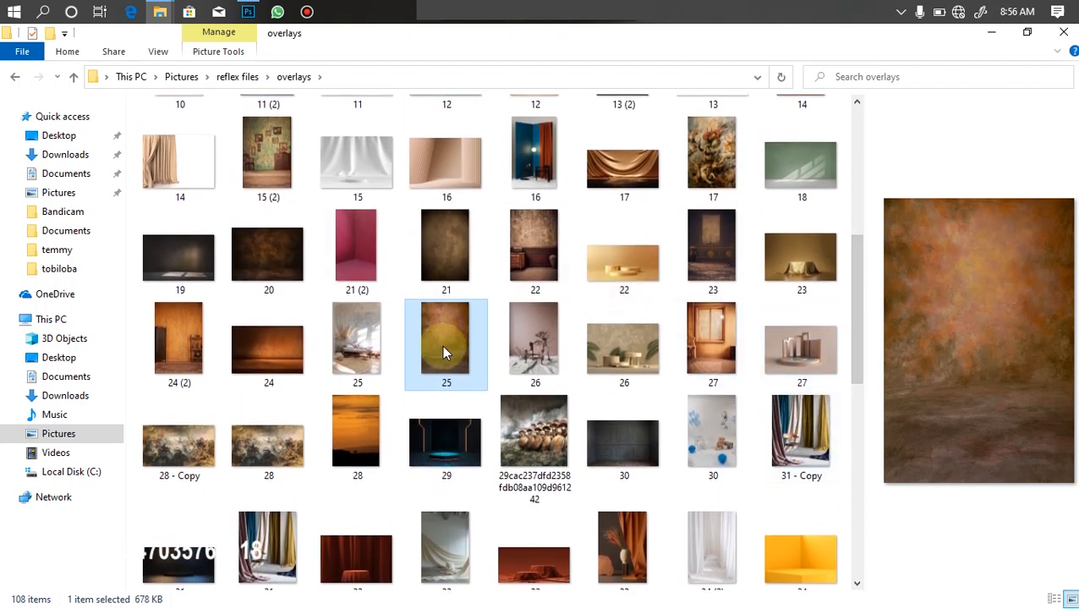
- Place image 25 into the Photoshop portrait directly above Layer 1 copy 2, scaled to about 211% so it covers the canvas
left_click_drag(445, 347, 542, 497)
left_click_drag(528, 354, 683, 352)
left_click_drag(398, 350, 452, 341)
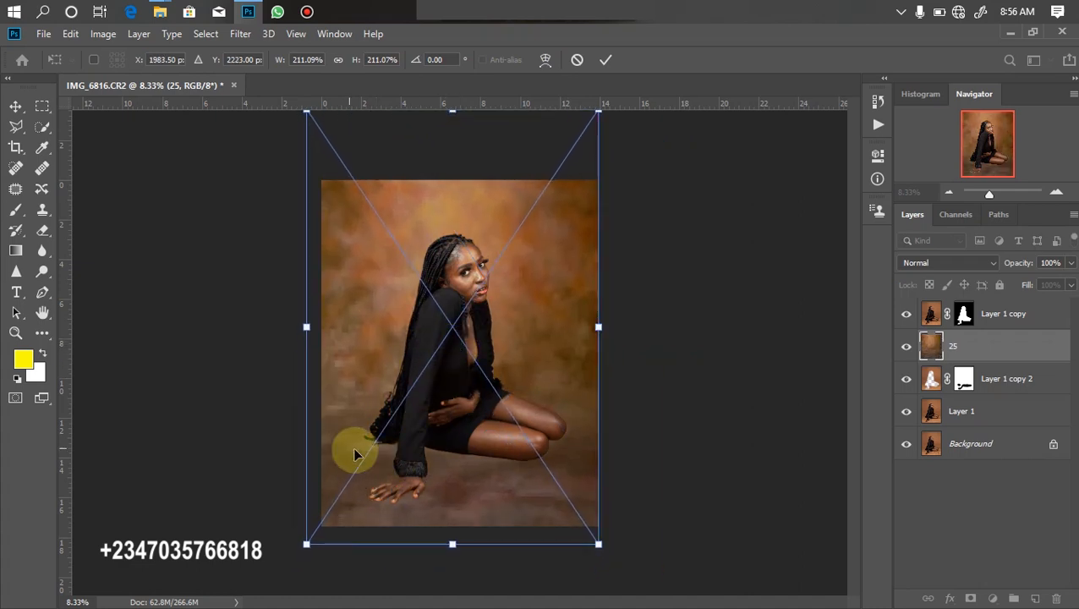
left_click_drag(401, 431, 405, 426)
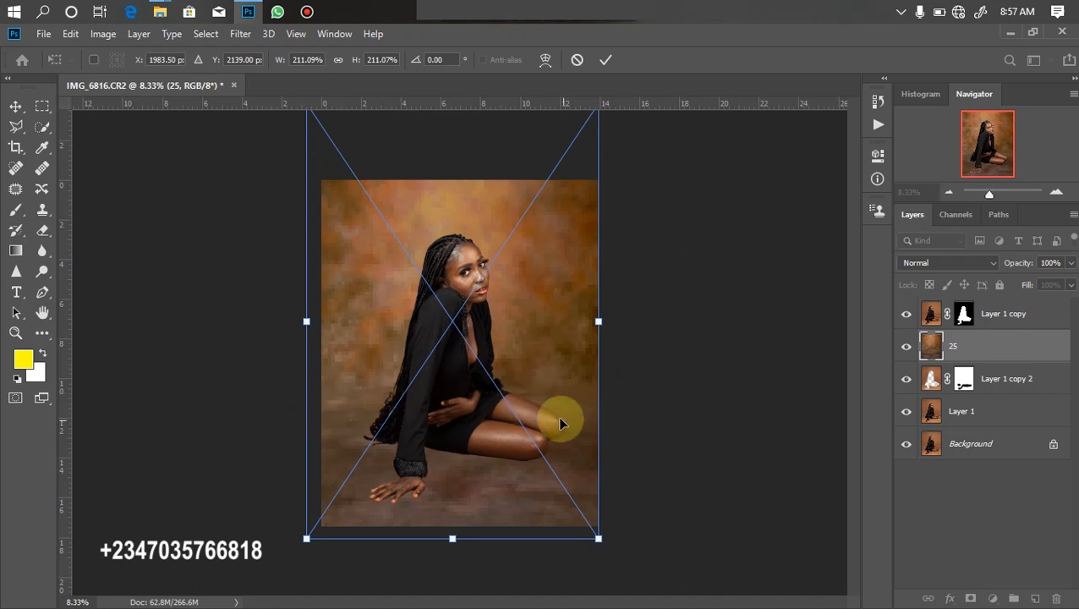
left_click_drag(440, 410, 458, 420)
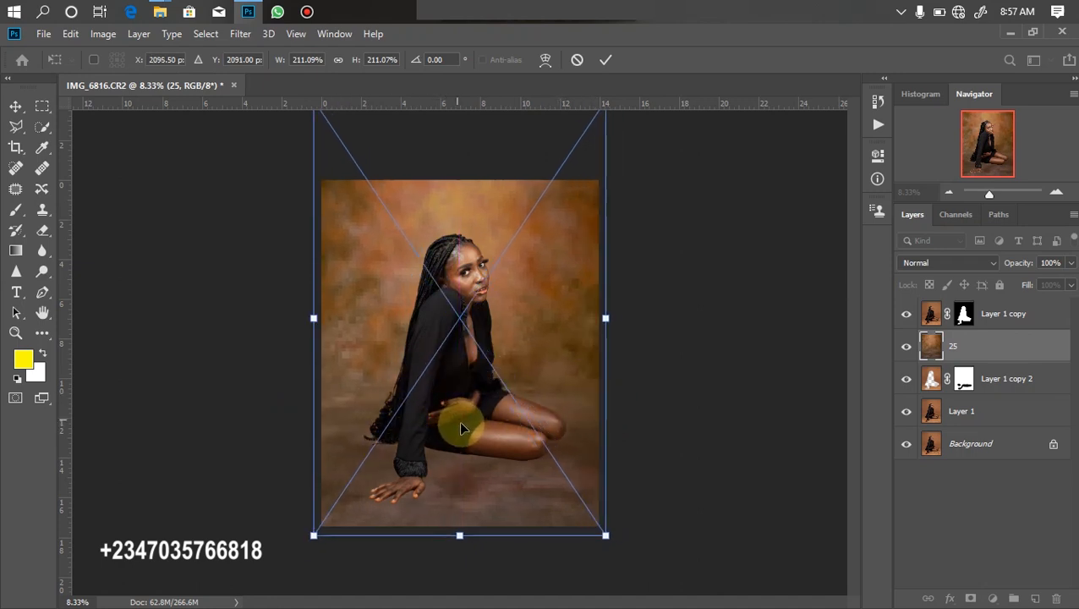
mouse_move(498, 392)
left_mouse_down()
mouse_move(484, 378)
mouse_move(481, 399)
left_mouse_up()
key("Return")
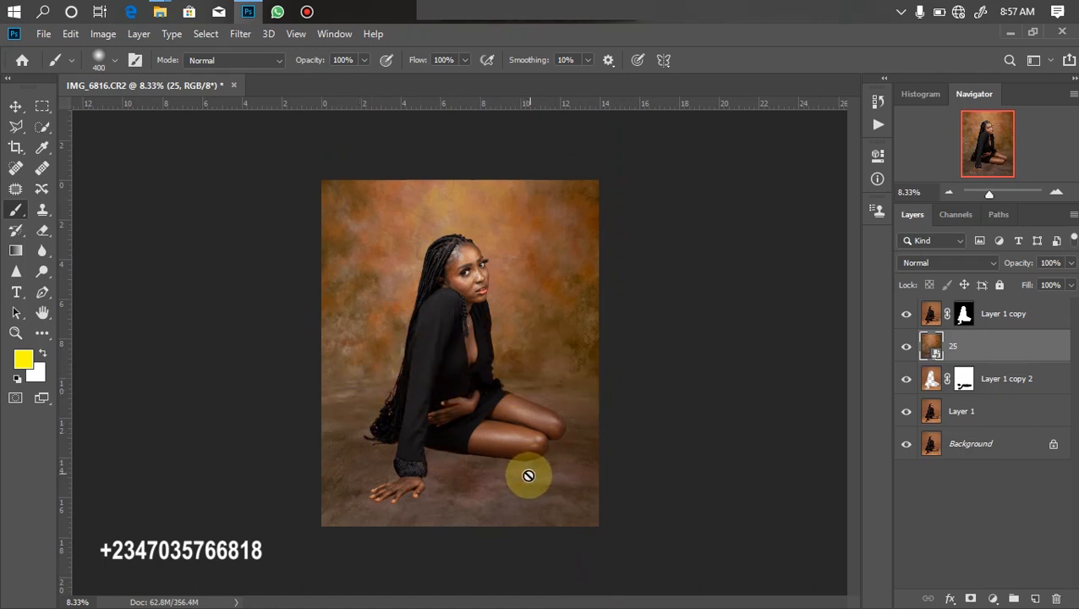
- Move the placed texture 25 slightly down behind the model with Free Transform
key("ctrl+t")
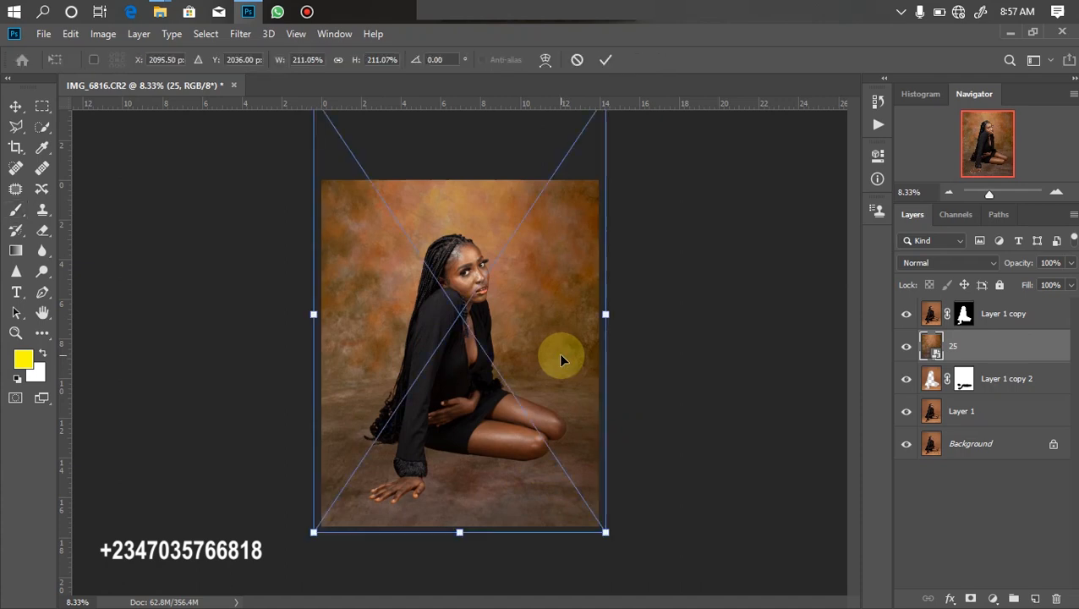
left_click_drag(544, 357, 555, 409)
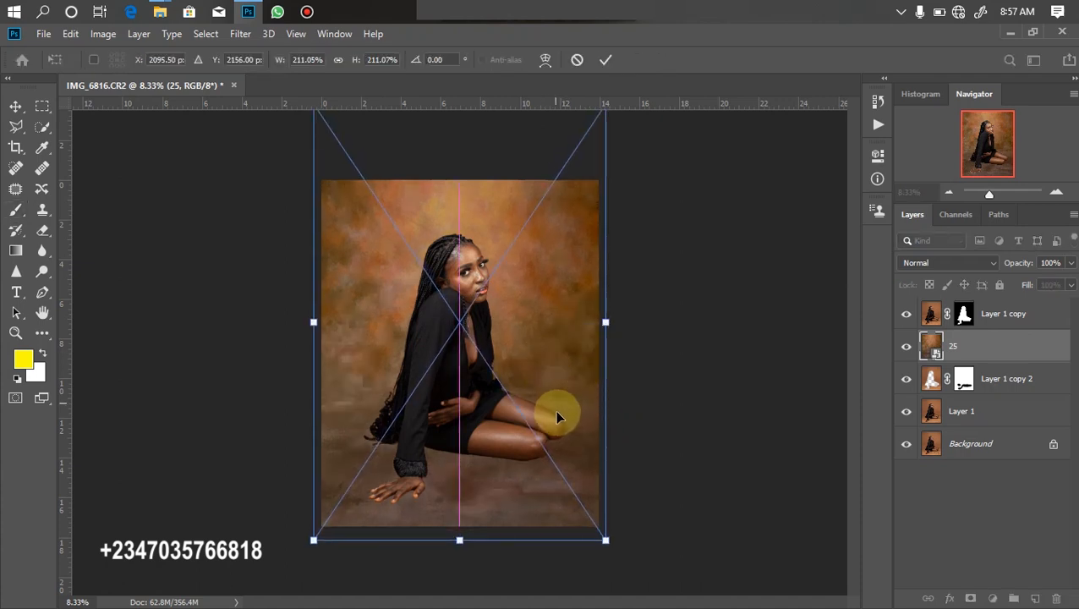
key("Return")
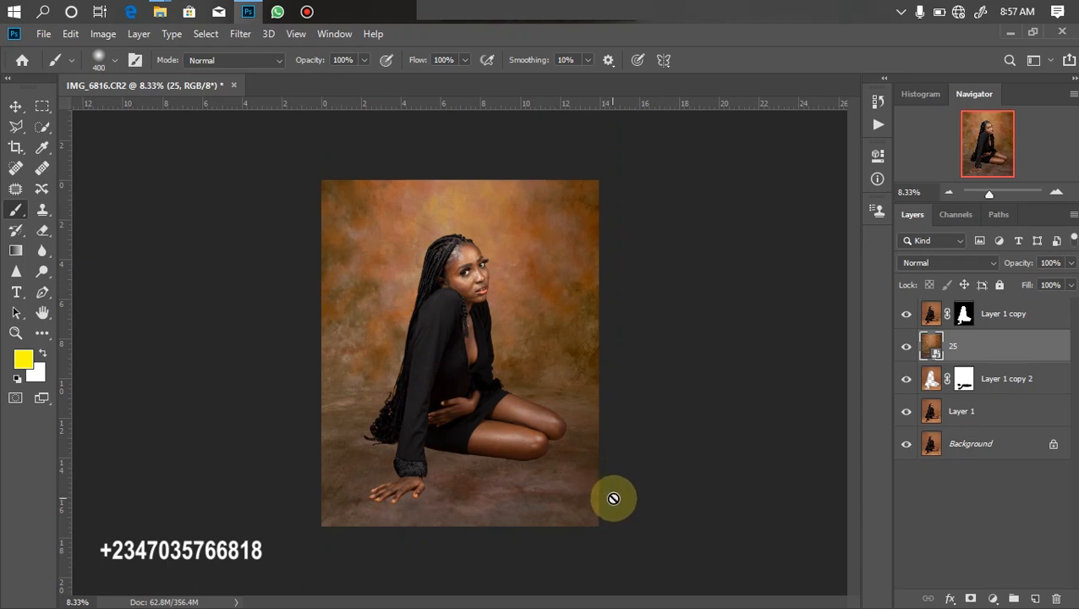
- Apply a Gaussian Blur with a radius of about 7.4 pixels to the placed texture layer 25
left_click(241, 34)
mouse_move(390, 214)
left_click(473, 273)
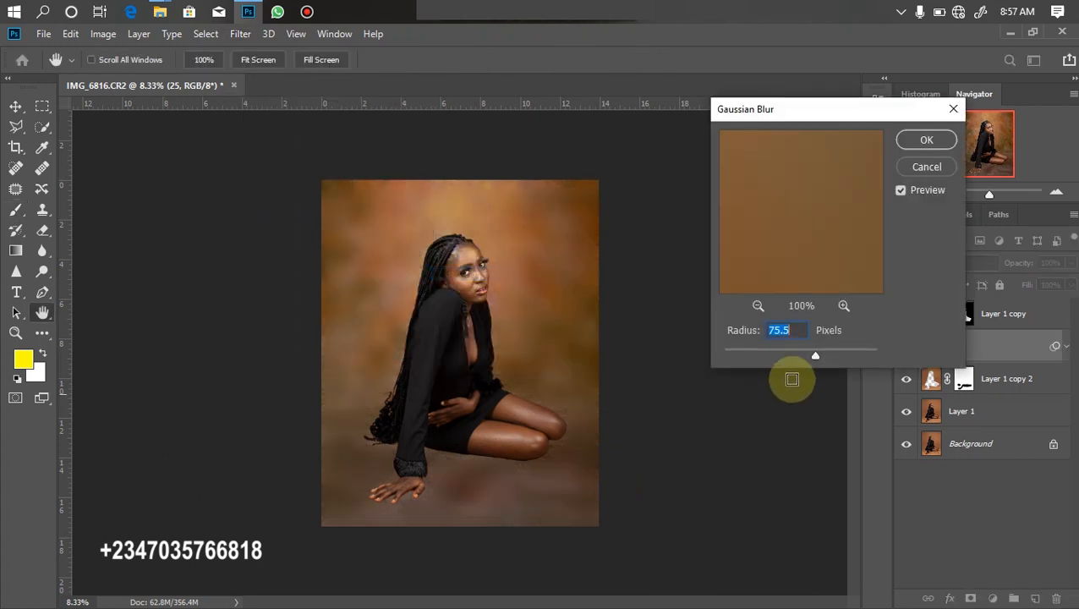
left_click(752, 354)
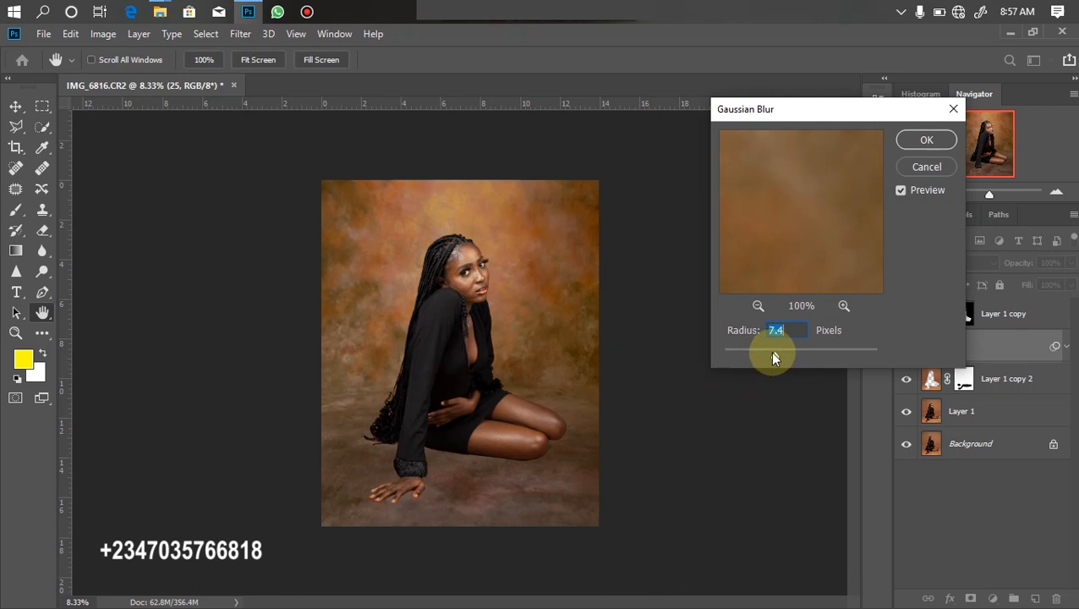
left_click(925, 143)
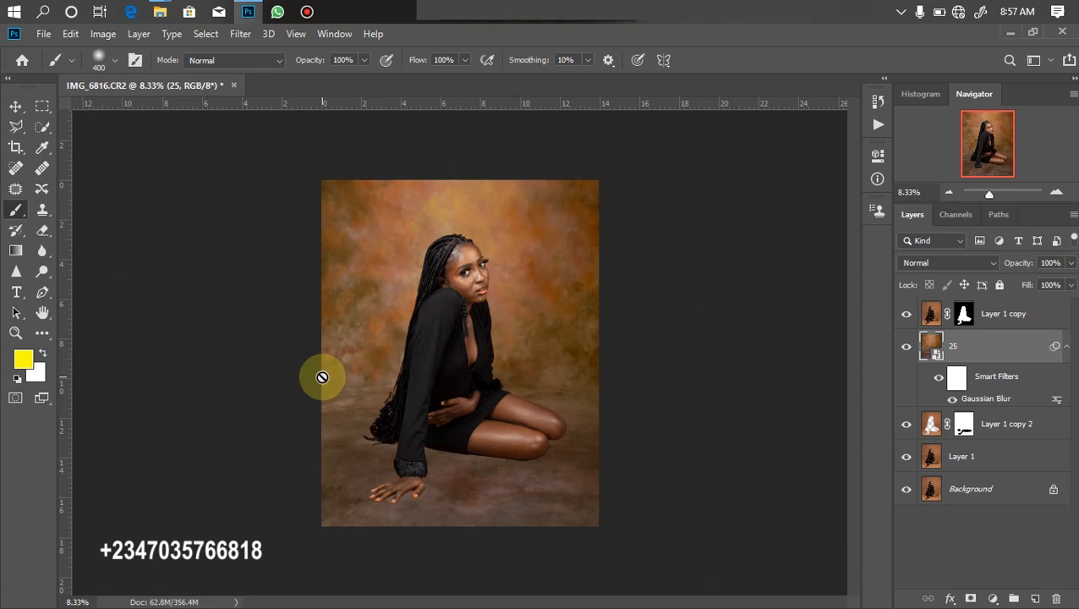
- Set layer 25 to Soft Light blending and desaturate it with Hue/Saturation at a saturation of -100
left_click(934, 262)
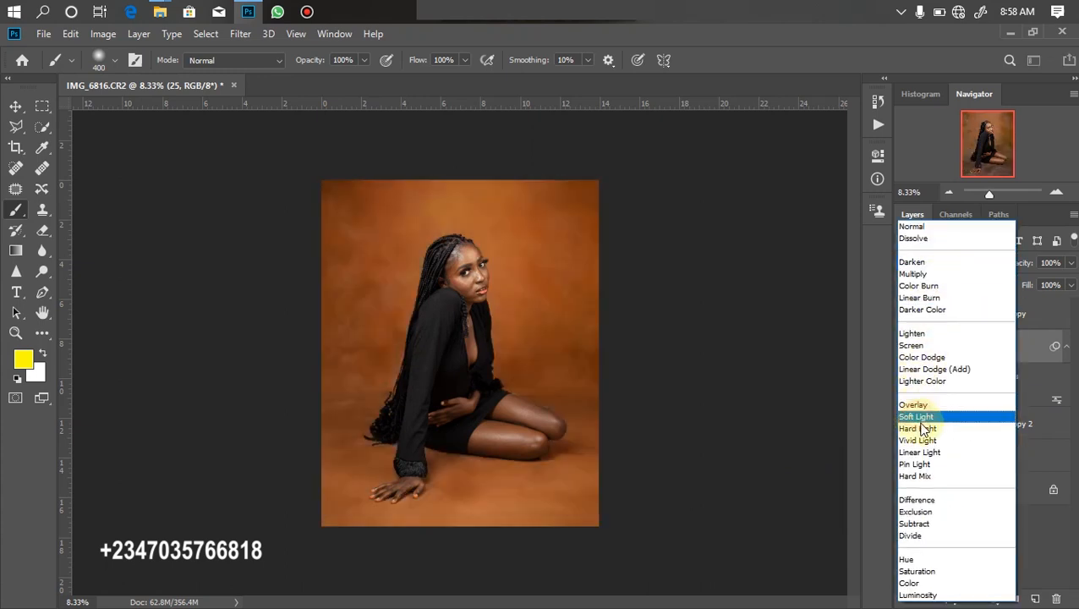
left_click(917, 417)
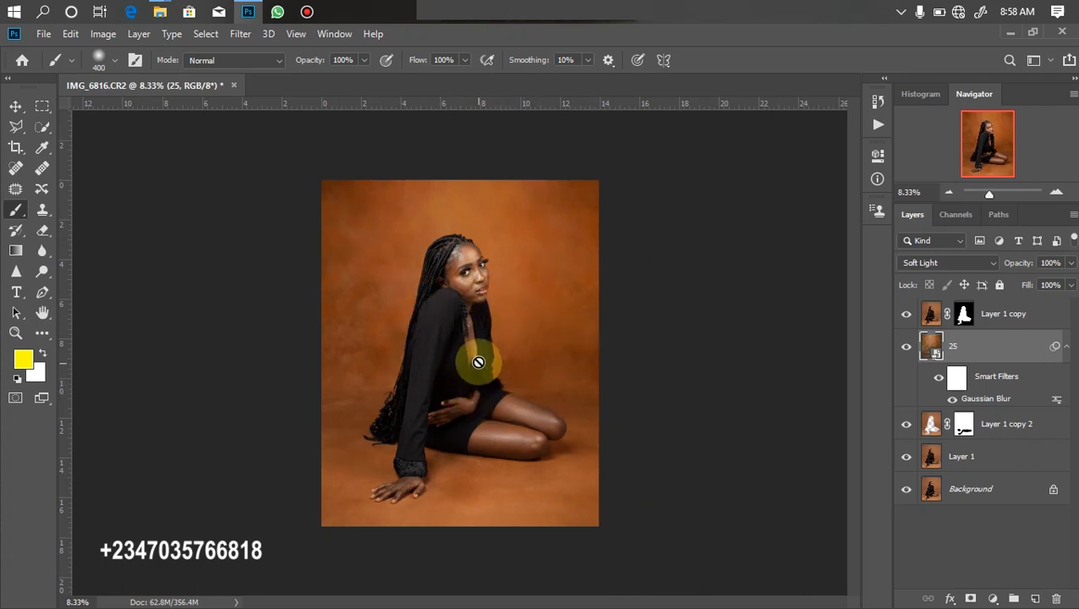
key("ctrl+u")
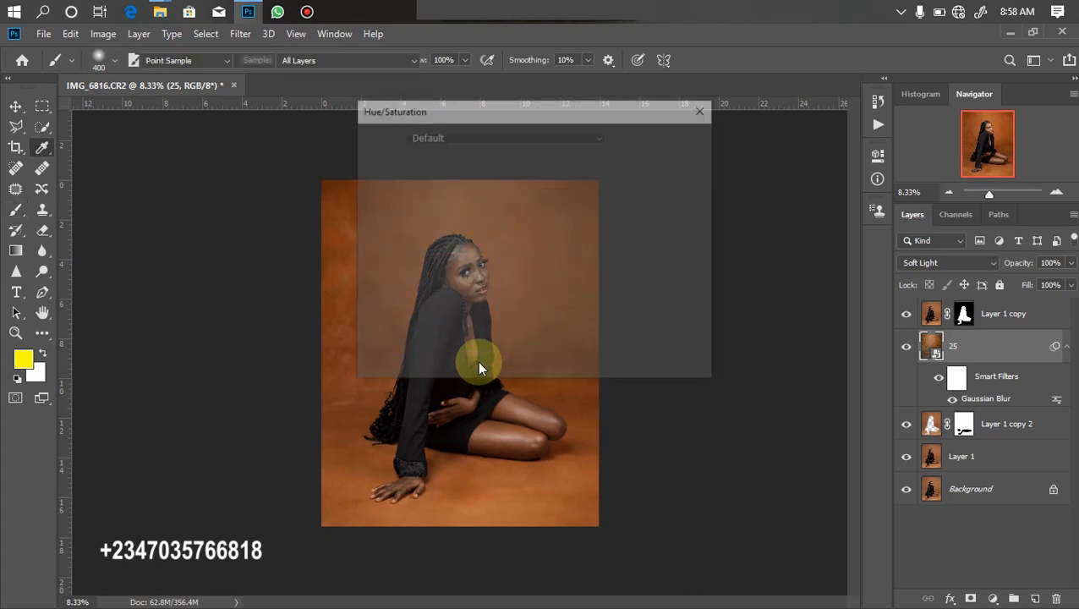
left_click_drag(497, 263, 356, 325)
left_click_drag(548, 118, 807, 164)
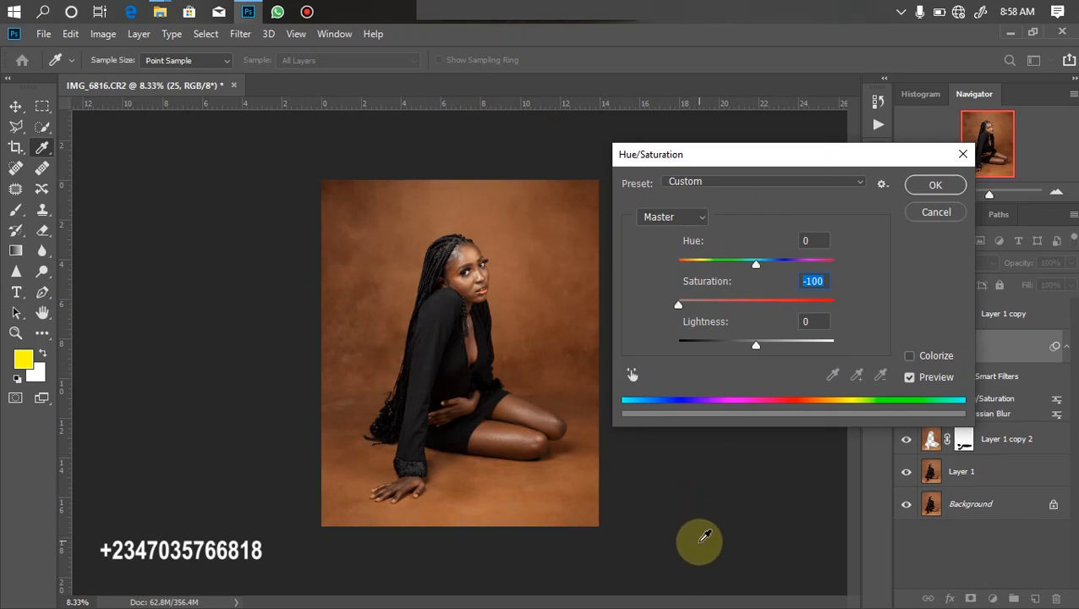
key("Return")
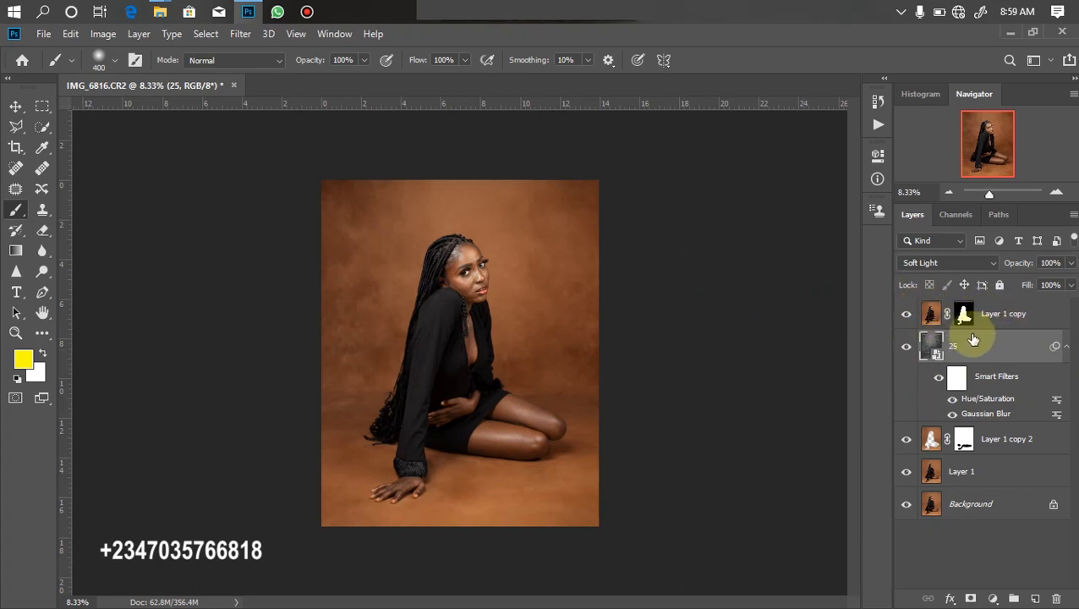
- Select Layer 1 copy and draw a large circular selection around the model with the Elliptical Marquee tool, centred on her
left_click(1031, 318)
left_click(42, 106)
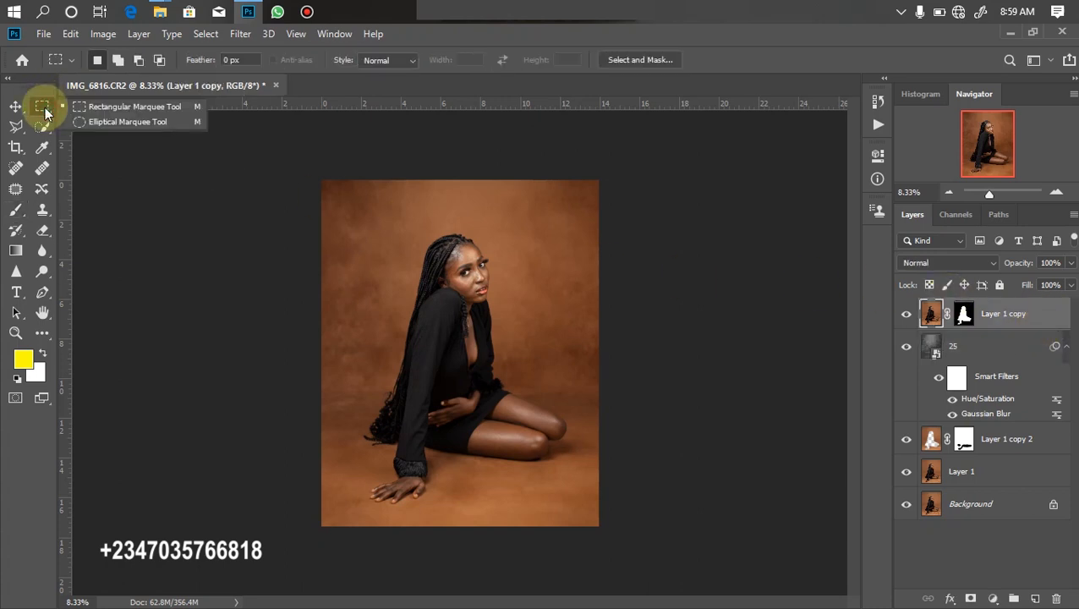
left_click(102, 122)
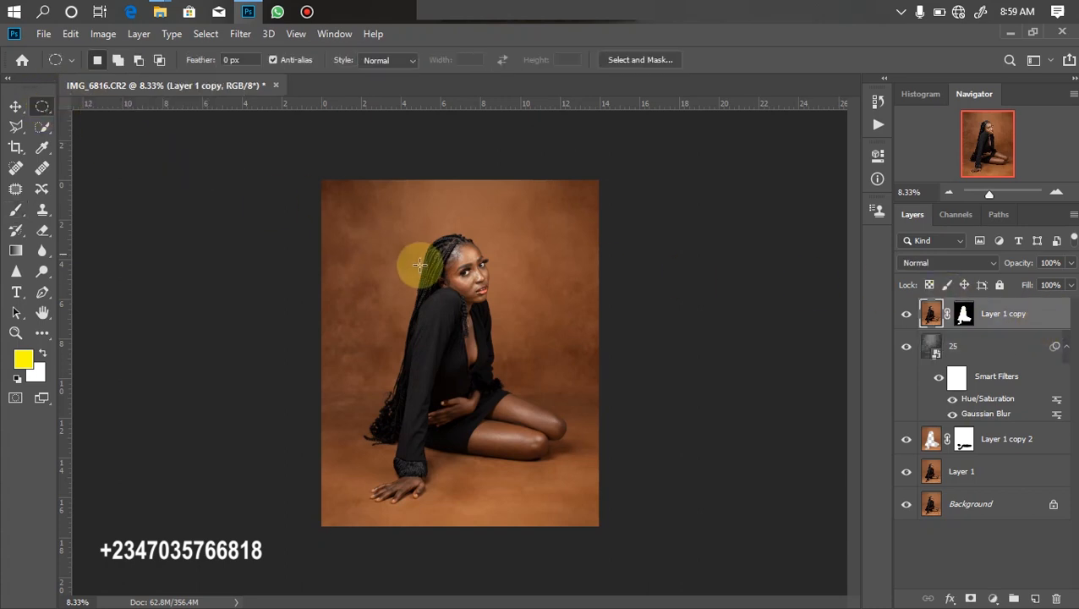
left_click_drag(373, 234, 622, 460)
mouse_move(489, 364)
left_mouse_down()
mouse_move(458, 356)
mouse_move(470, 365)
left_mouse_up()
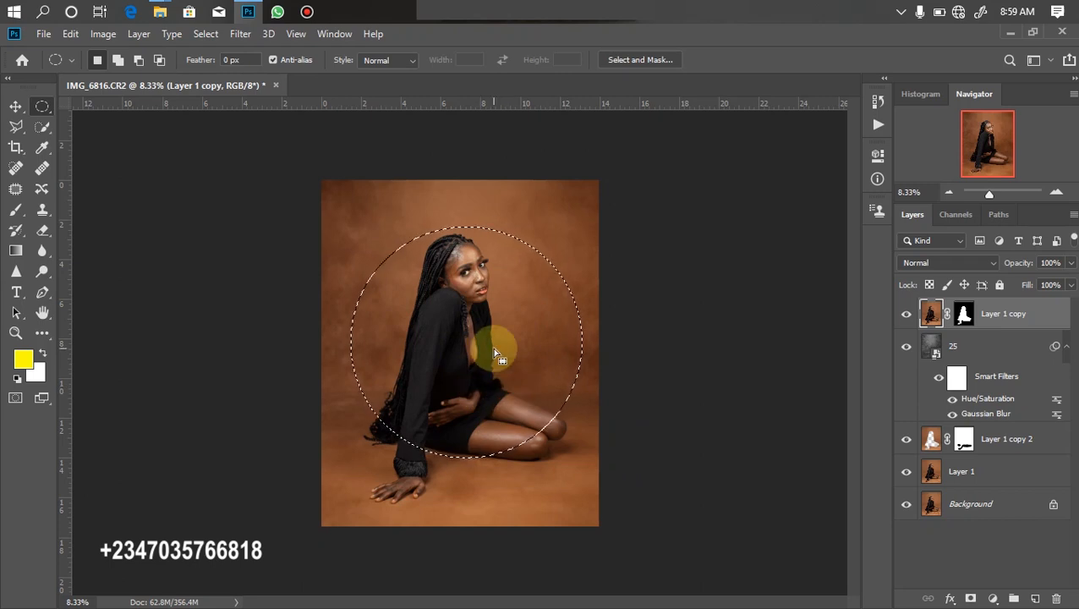
- Invert the circular selection and add a near-black (#080808) Solid Color fill layer covering the area outside the circle
key("ctrl+shift+i")
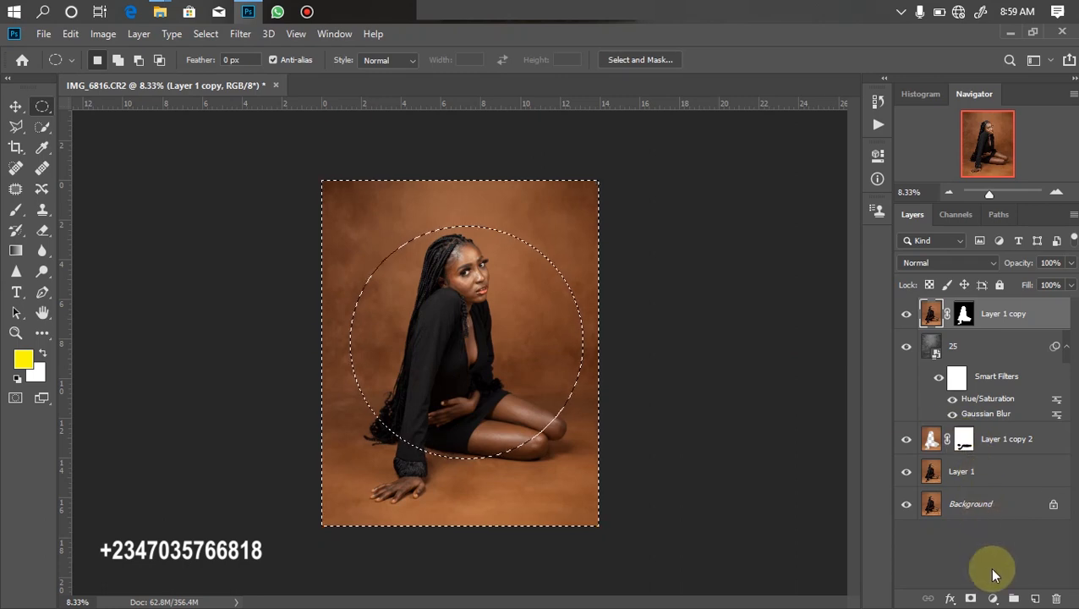
left_click(992, 599)
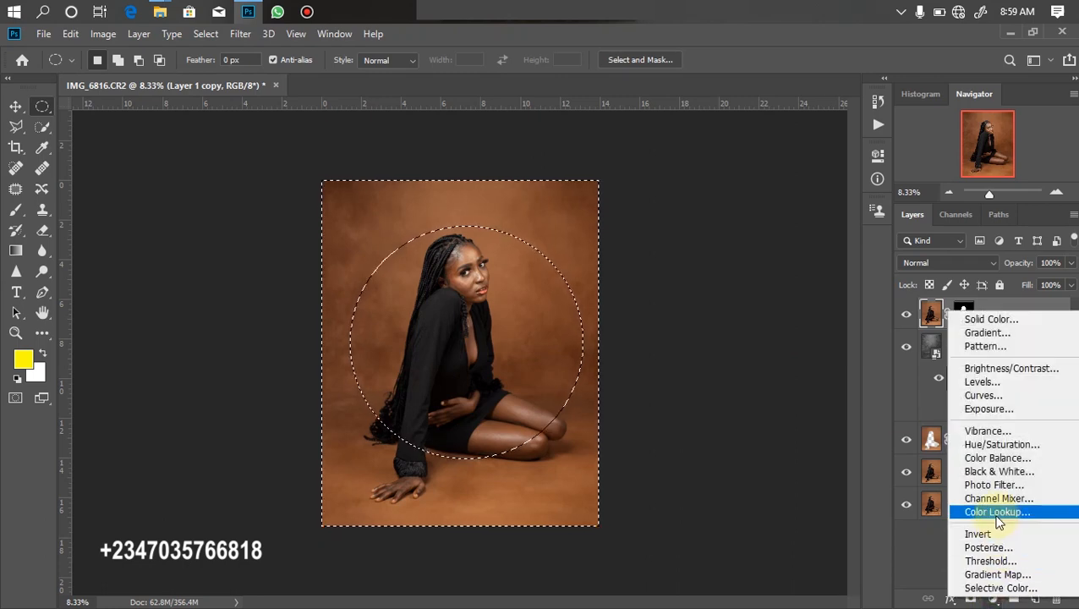
left_click(991, 320)
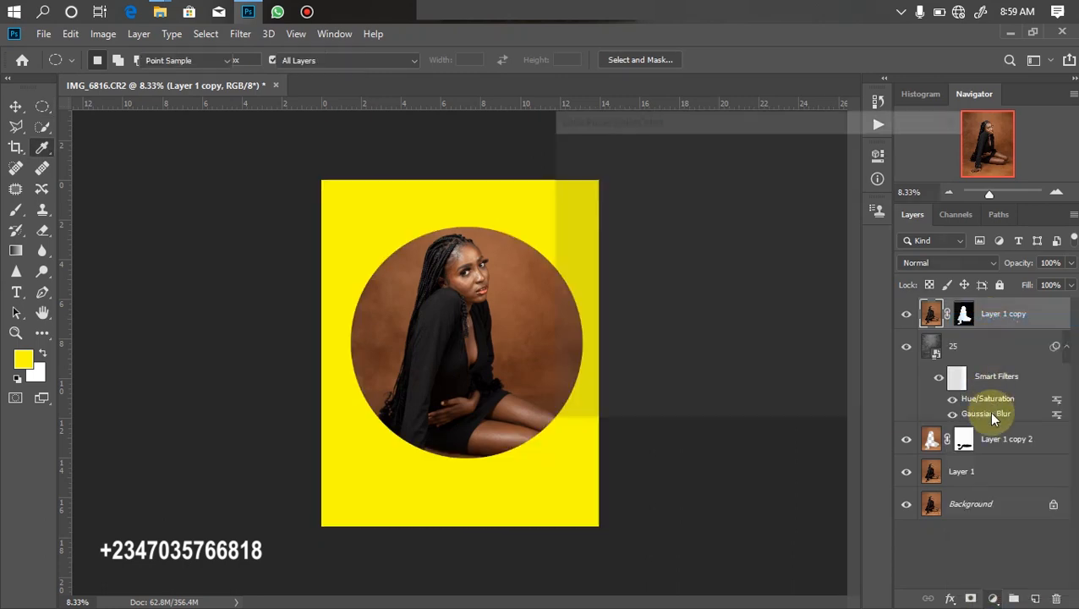
left_click_drag(562, 347, 535, 366)
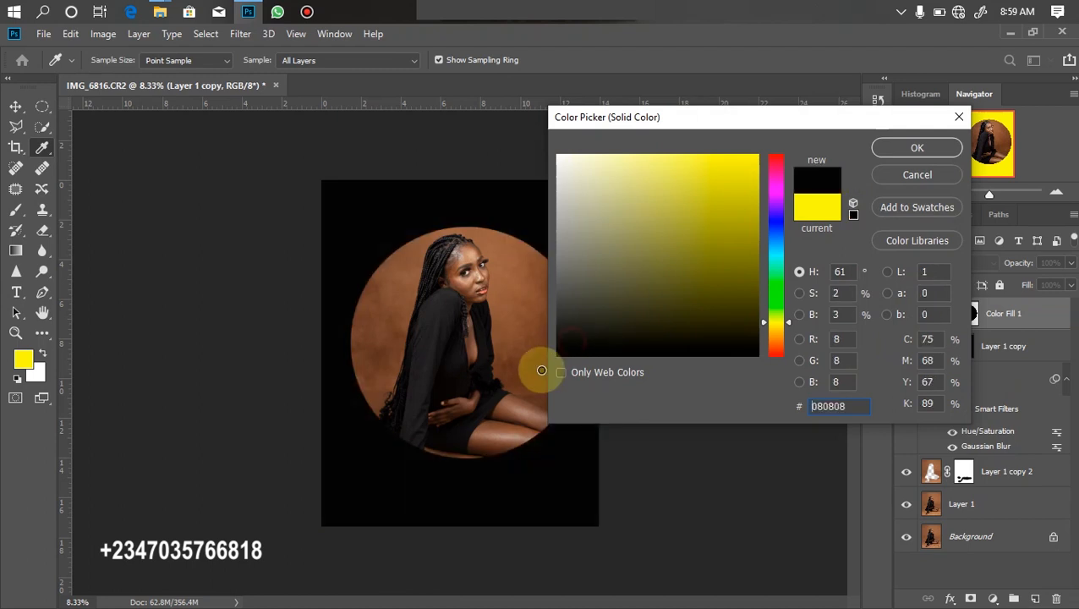
key("Return")
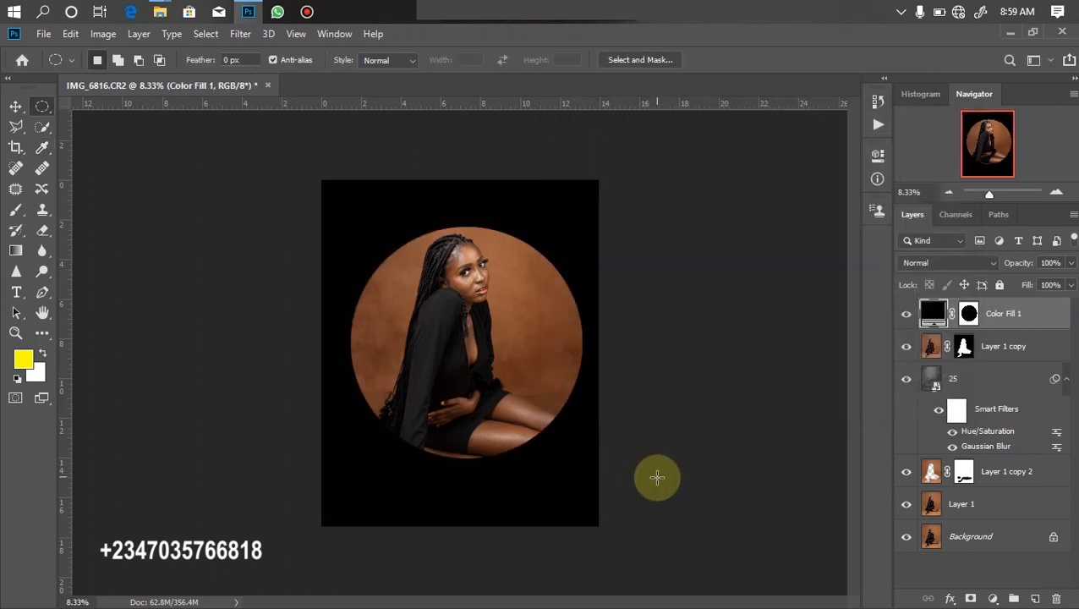
- Feather the Color Fill 1 layer mask to 646.5 px so the dark fill forms a soft vignette
left_click(968, 315)
left_click(869, 156)
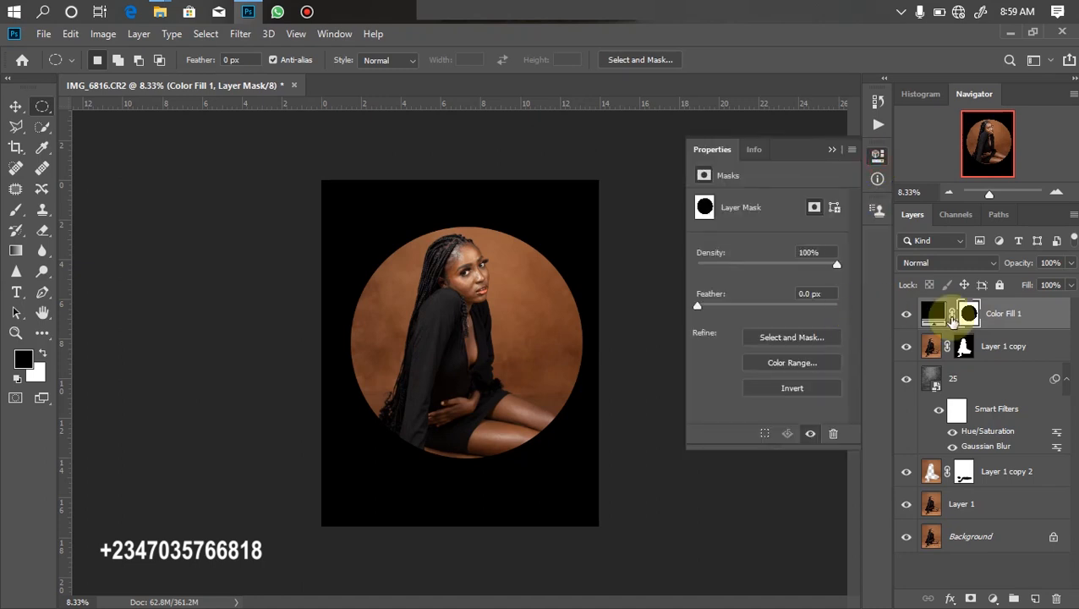
left_click(825, 305)
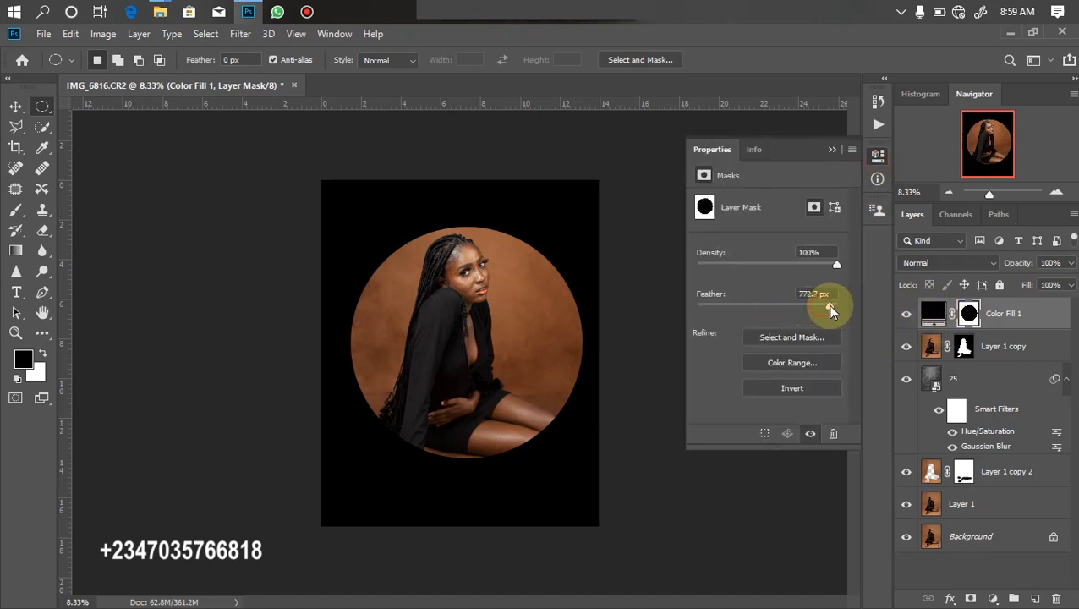
left_click_drag(825, 306, 831, 306)
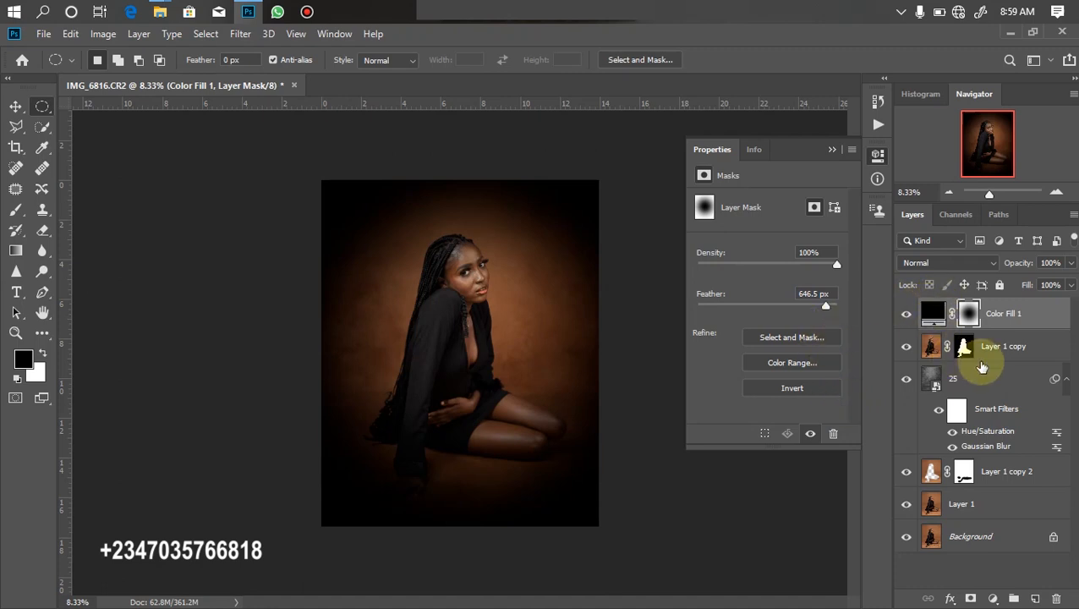
- Lower the Color Fill 1 layer's opacity to 20% and compare the portrait with and without the vignette
left_click(1070, 262)
left_click(1012, 282)
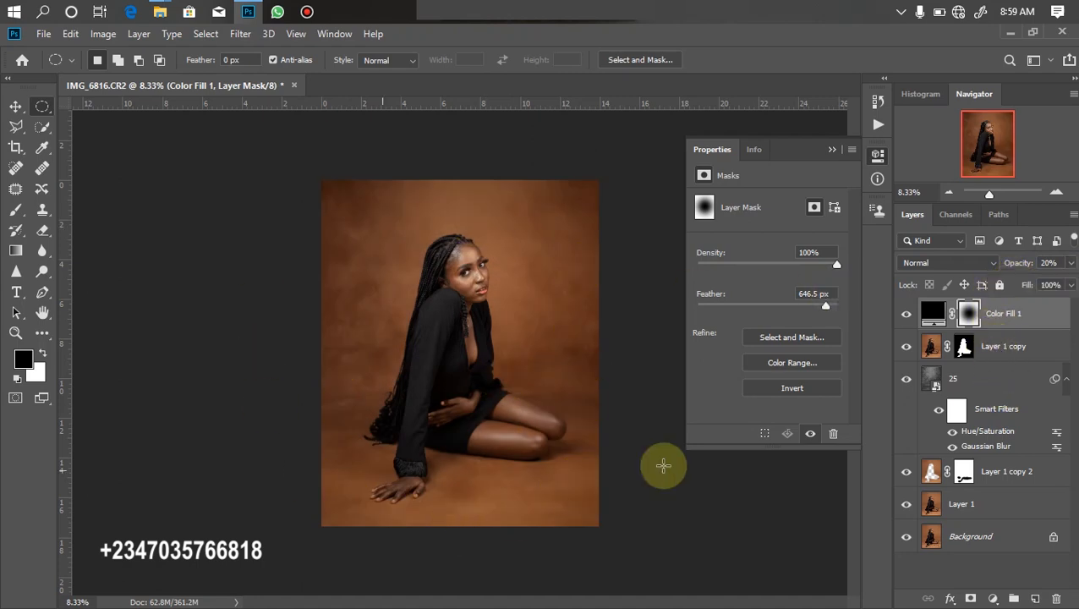
left_click(901, 315)
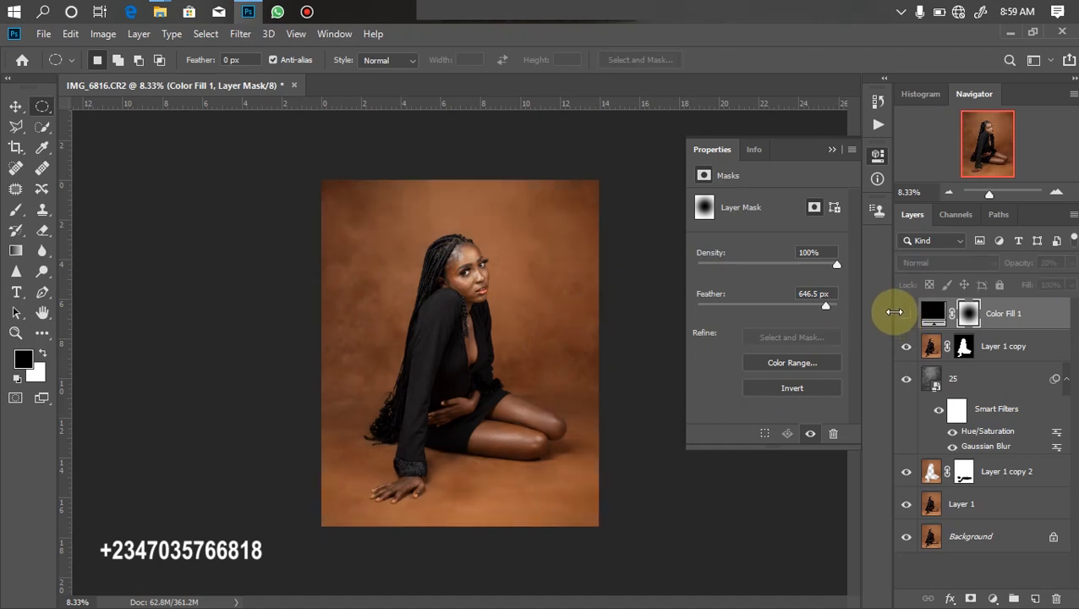
left_click(904, 314)
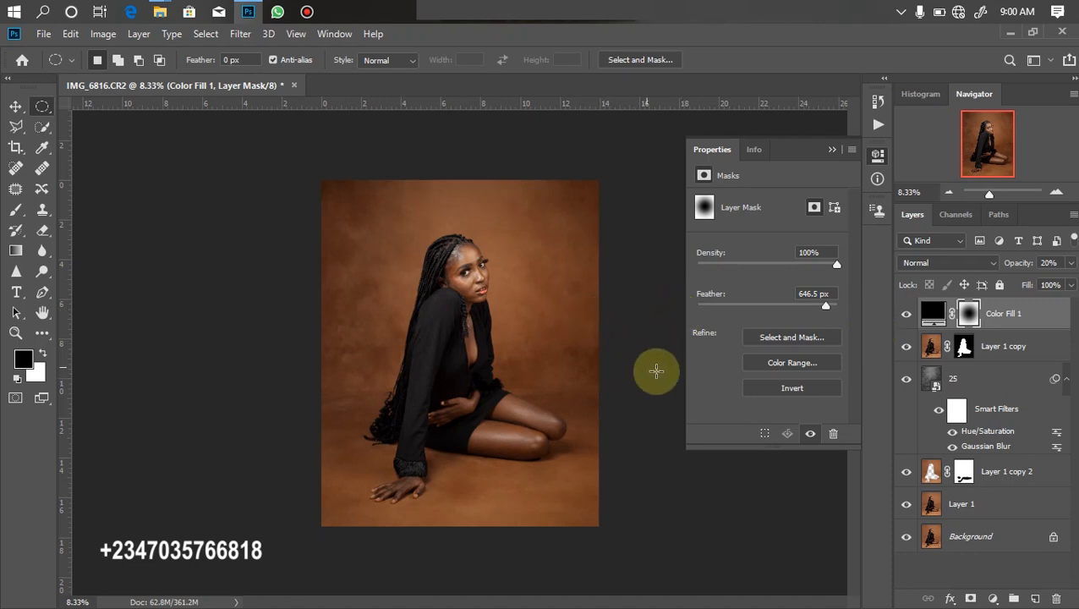
- Add a Gradient Map adjustment layer on top with a muted dark-brown gradient preset and set it to Soft Light
left_click(993, 597)
left_click(987, 572)
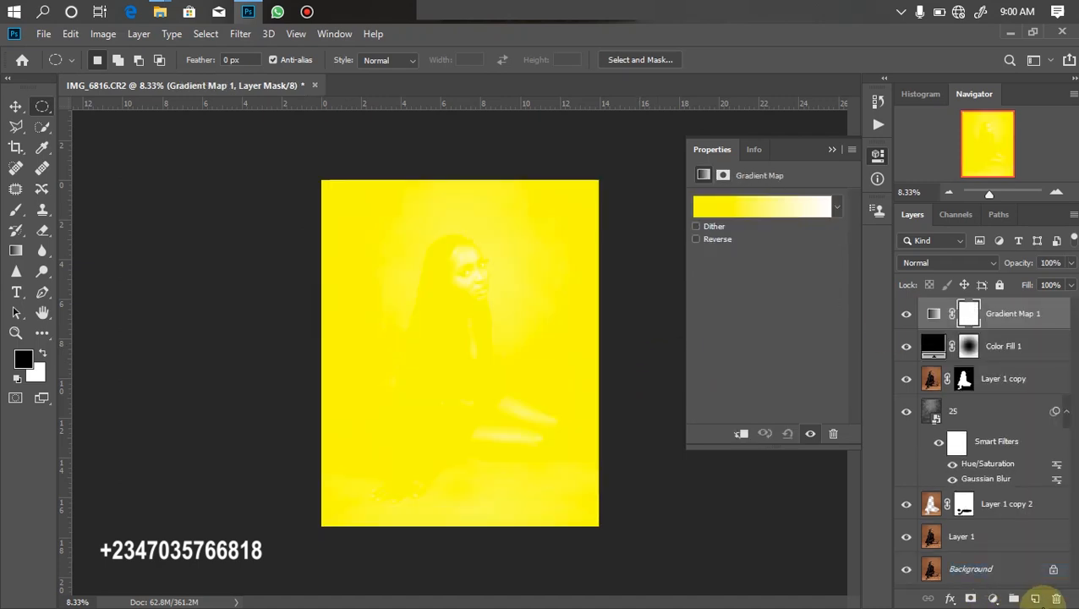
left_click(838, 209)
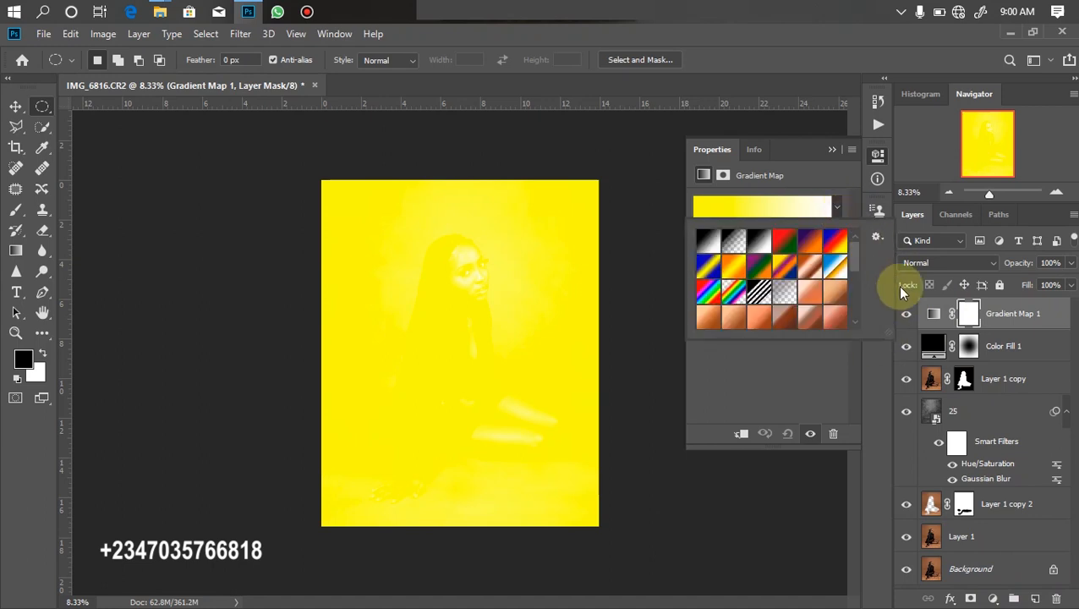
left_click_drag(853, 252, 855, 284)
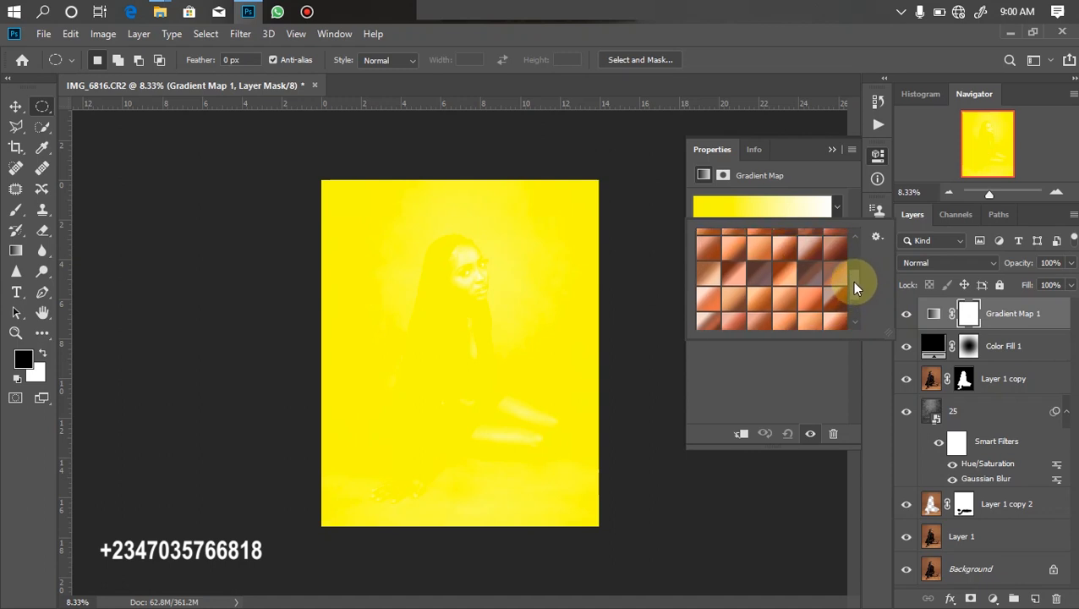
left_click(754, 286)
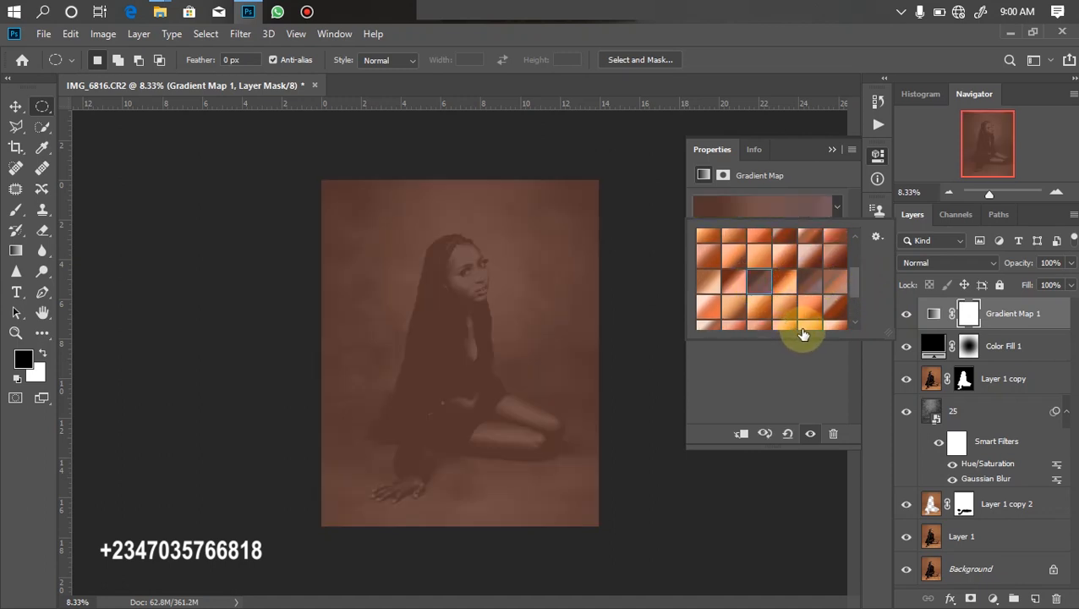
left_click(804, 330)
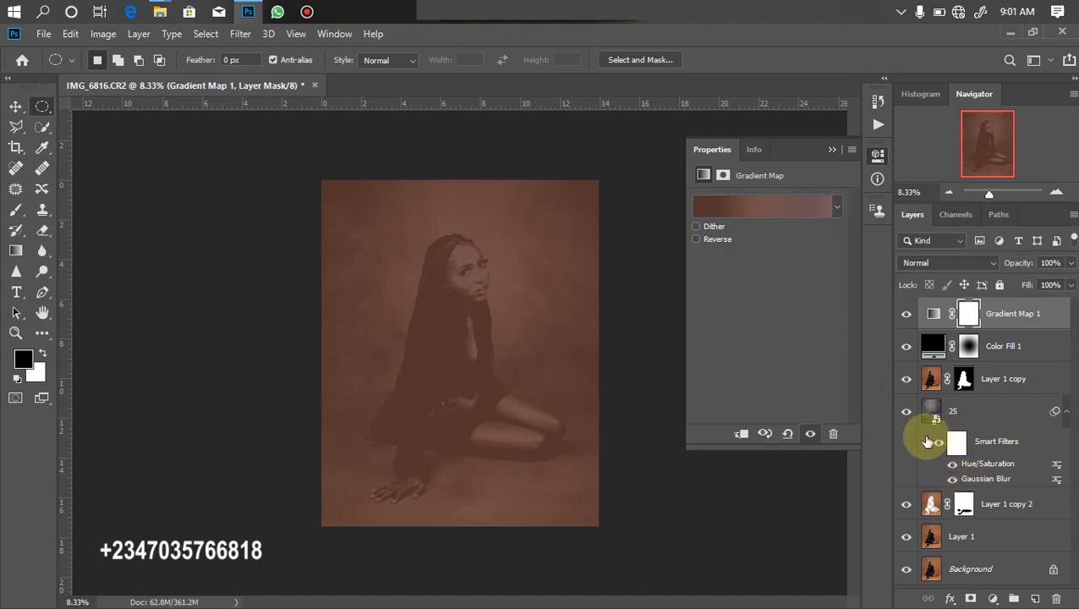
left_click(925, 264)
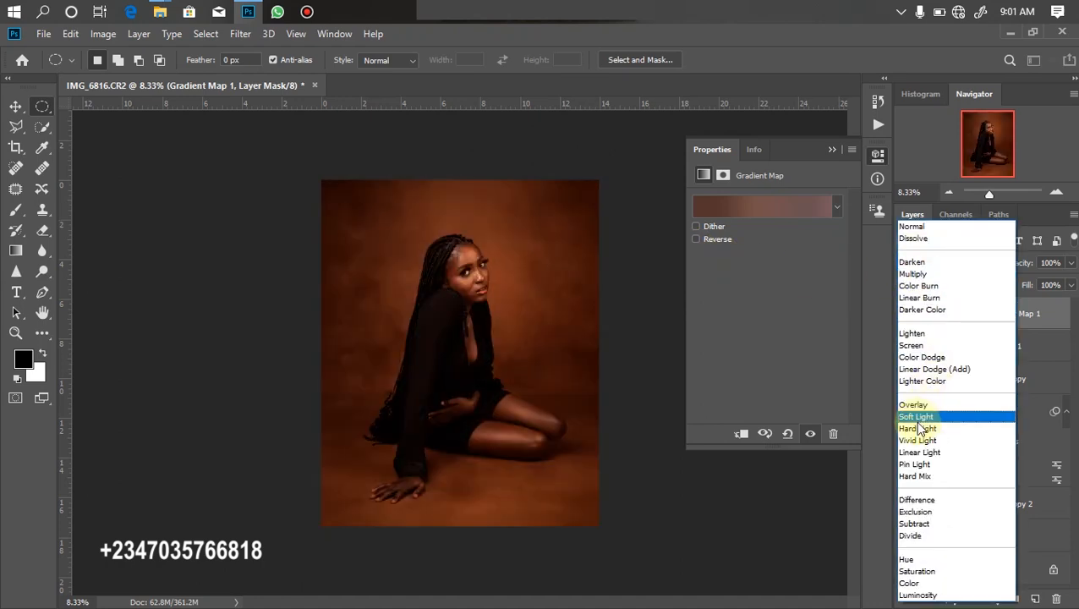
left_click(917, 416)
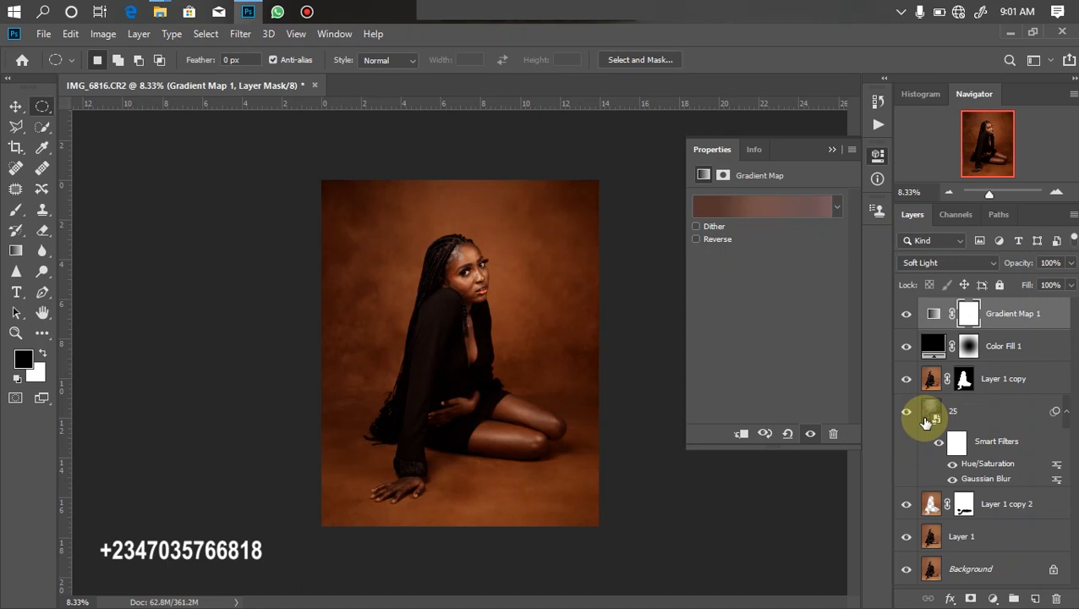
- Try a bright orange gradient preset on Gradient Map 1, lowering its opacity to 32% and restoring it to 100%
left_click(839, 206)
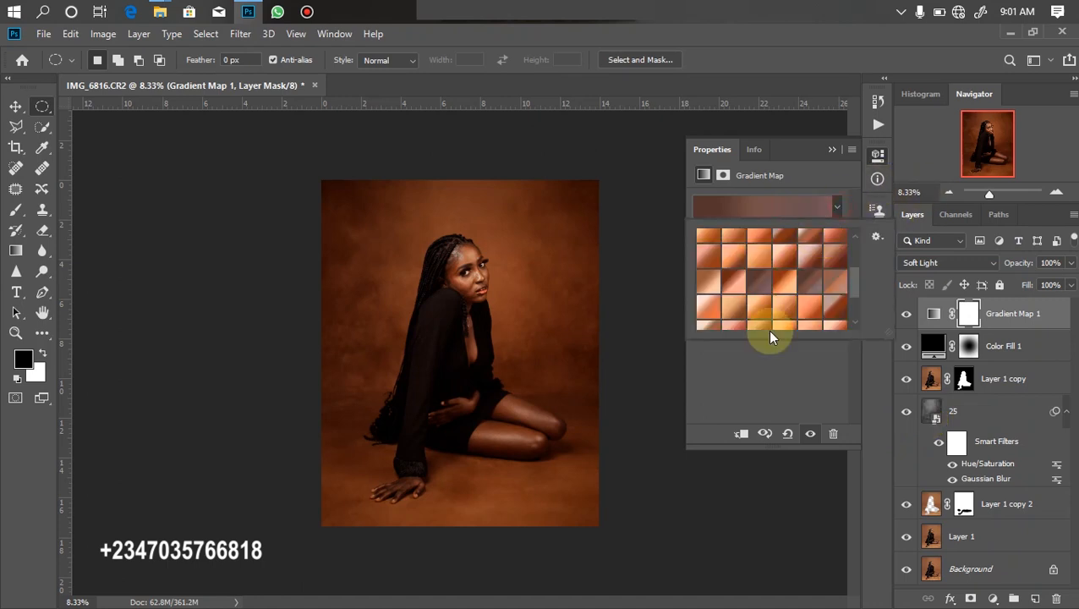
scroll(854, 287, "up", 3)
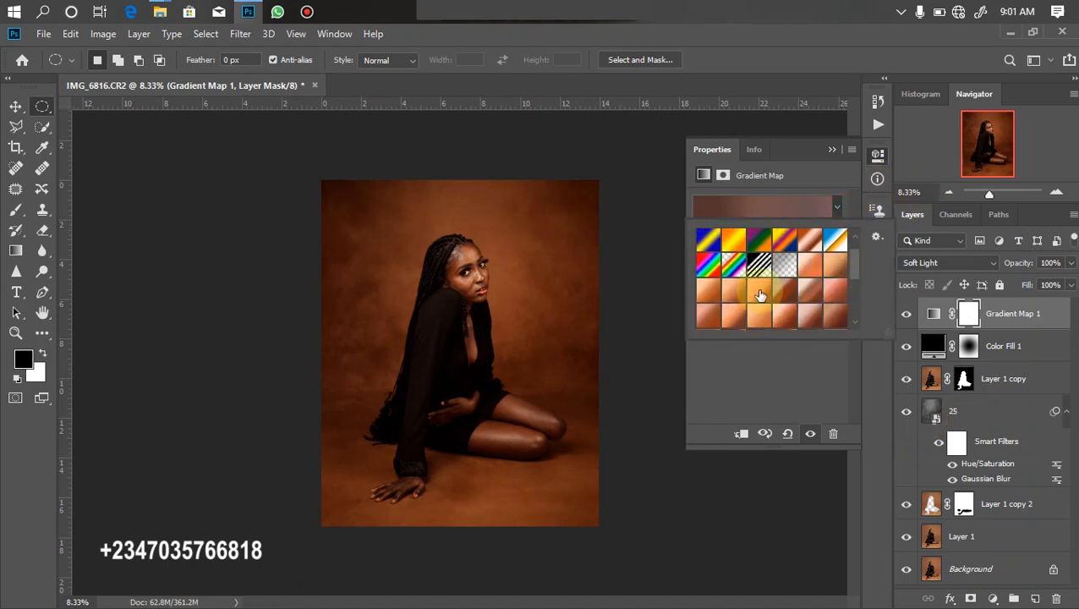
left_click(759, 289)
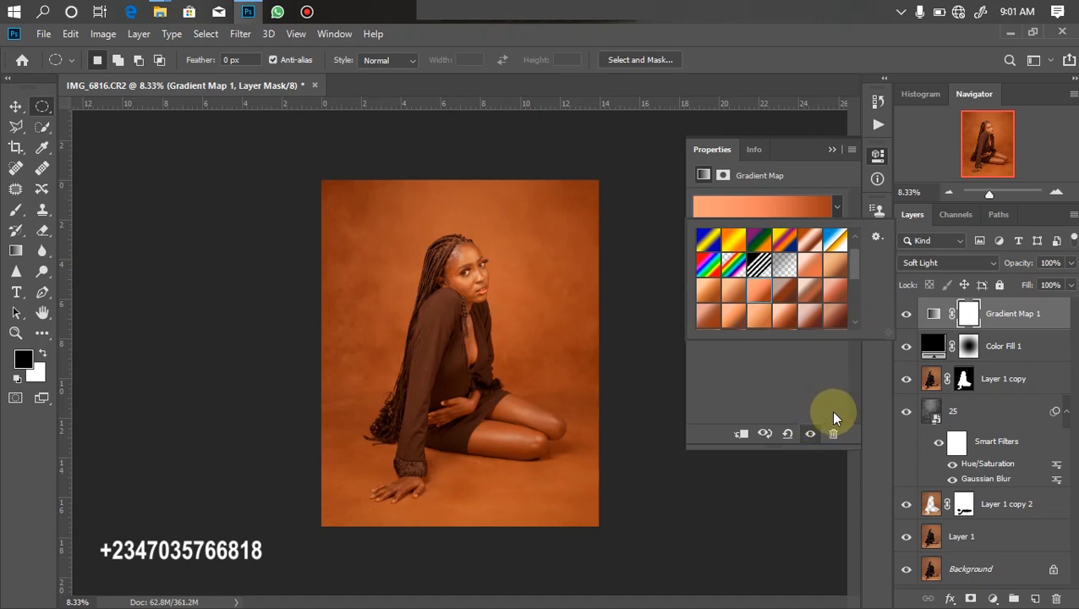
left_click(828, 420)
left_click(1070, 262)
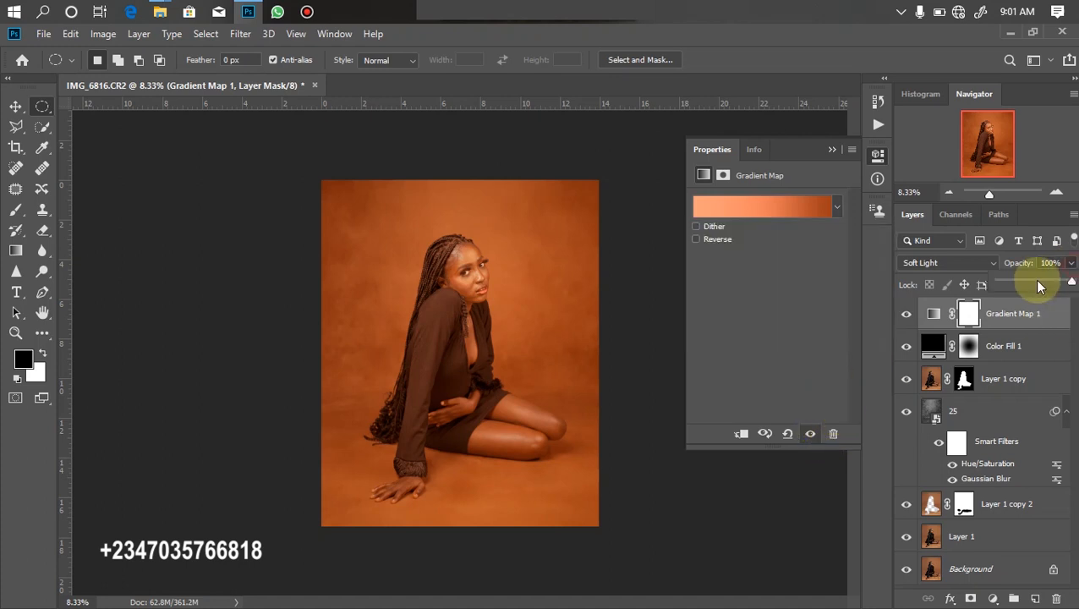
left_click(1038, 281)
left_click_drag(1028, 285, 1012, 294)
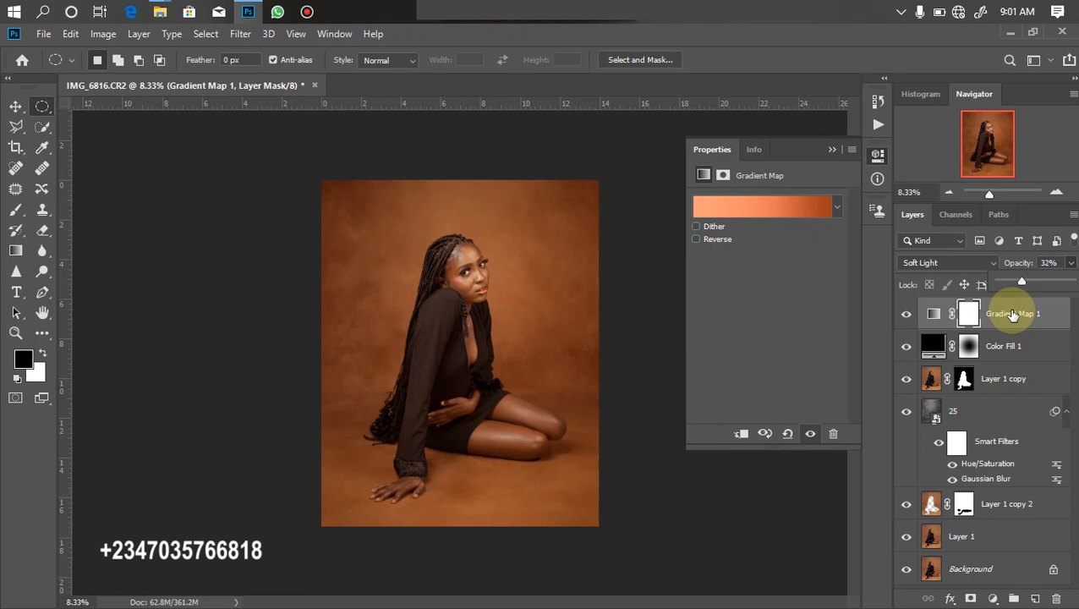
left_click_drag(1020, 280, 1072, 309)
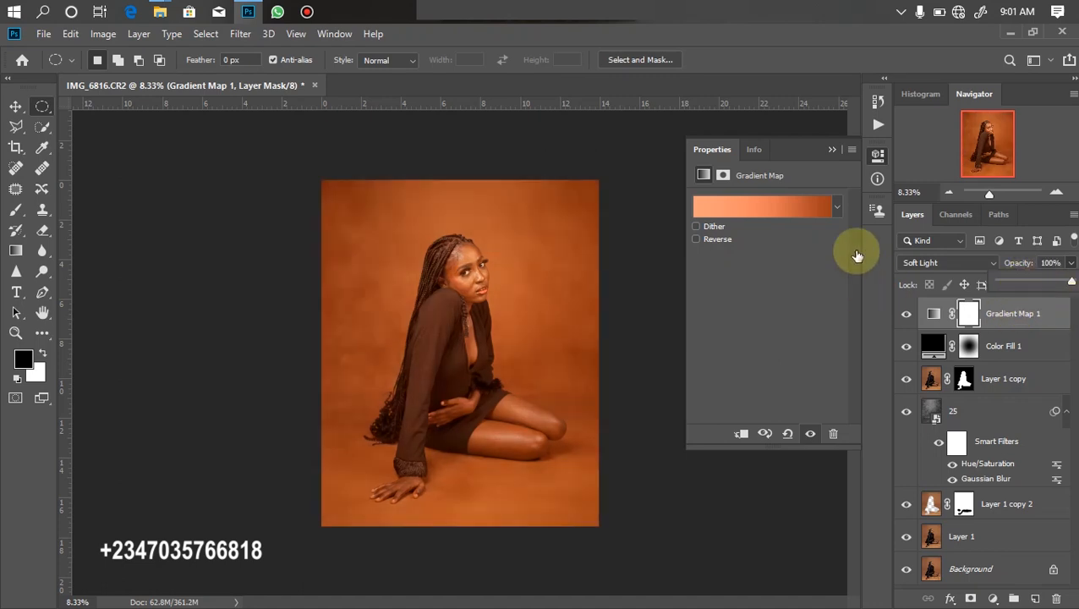
- Switch Gradient Map 1 back to the muted dark-brown gradient preset
left_click(839, 208)
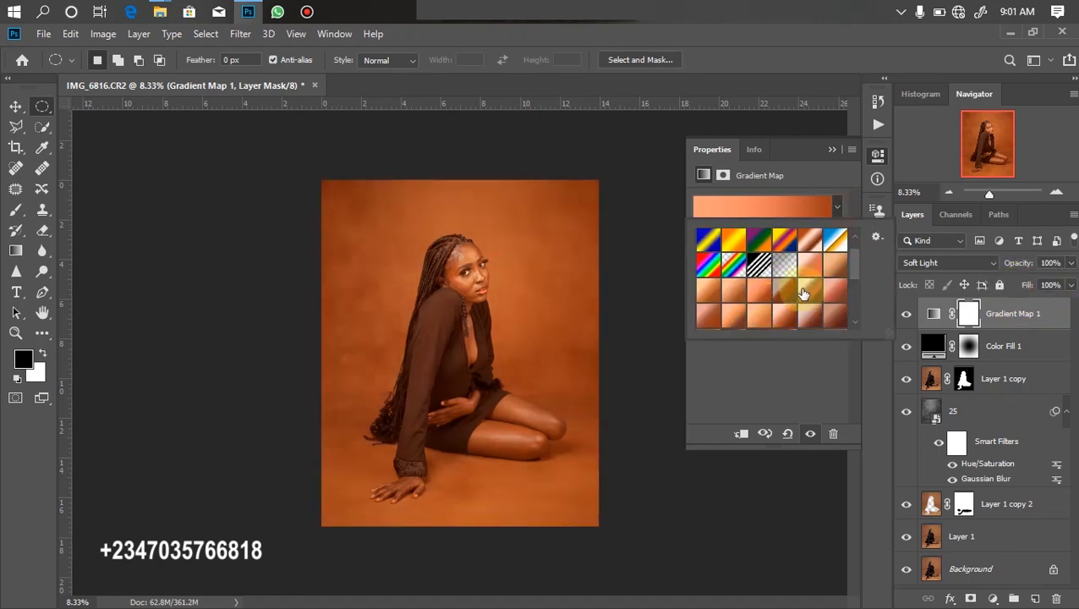
scroll(852, 287, "down", 3)
left_click(783, 292)
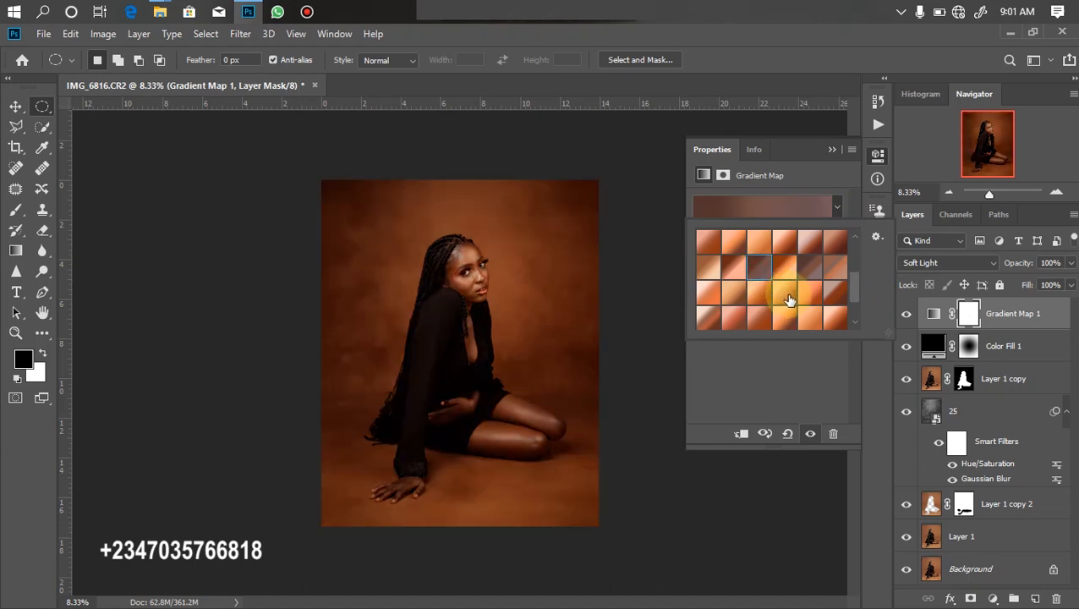
key("Return")
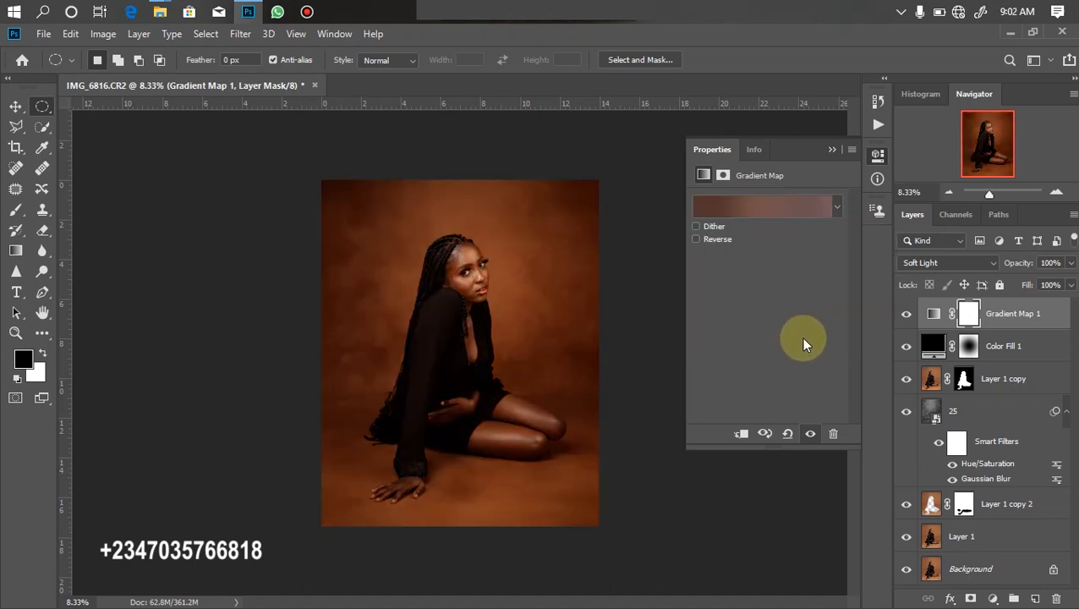
- Reduce the opacity of Gradient Map 1 to 84%
left_click(1071, 264)
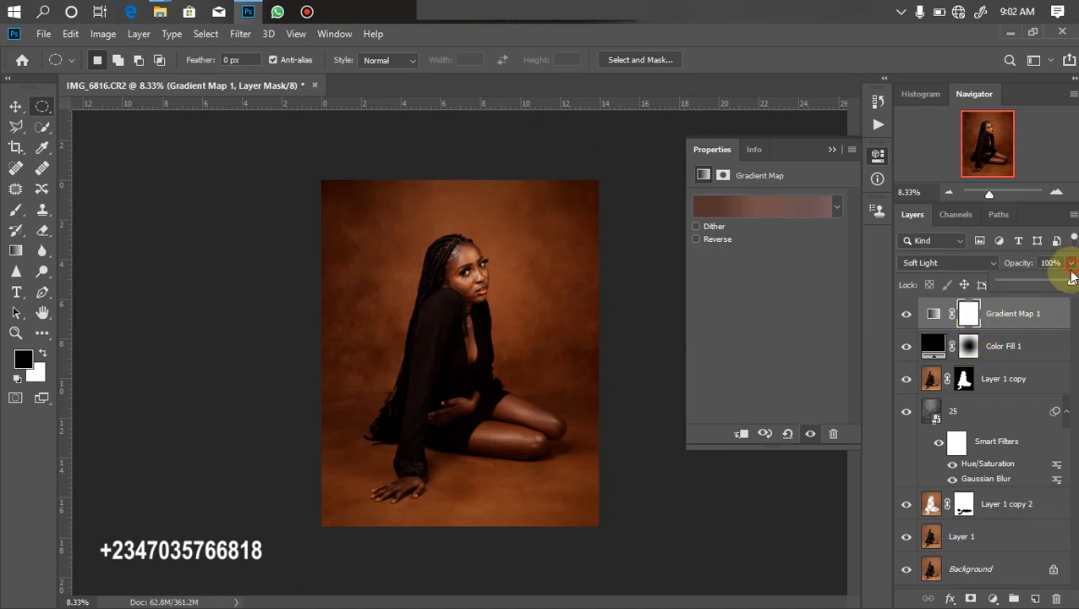
left_click_drag(1070, 276, 1052, 291)
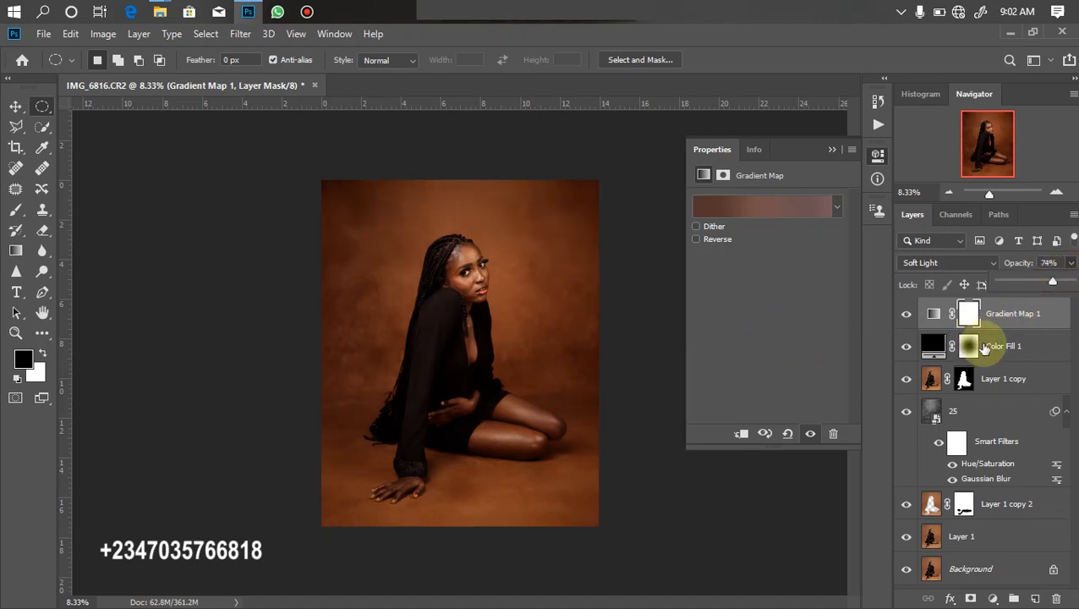
left_click_drag(1051, 281, 1060, 283)
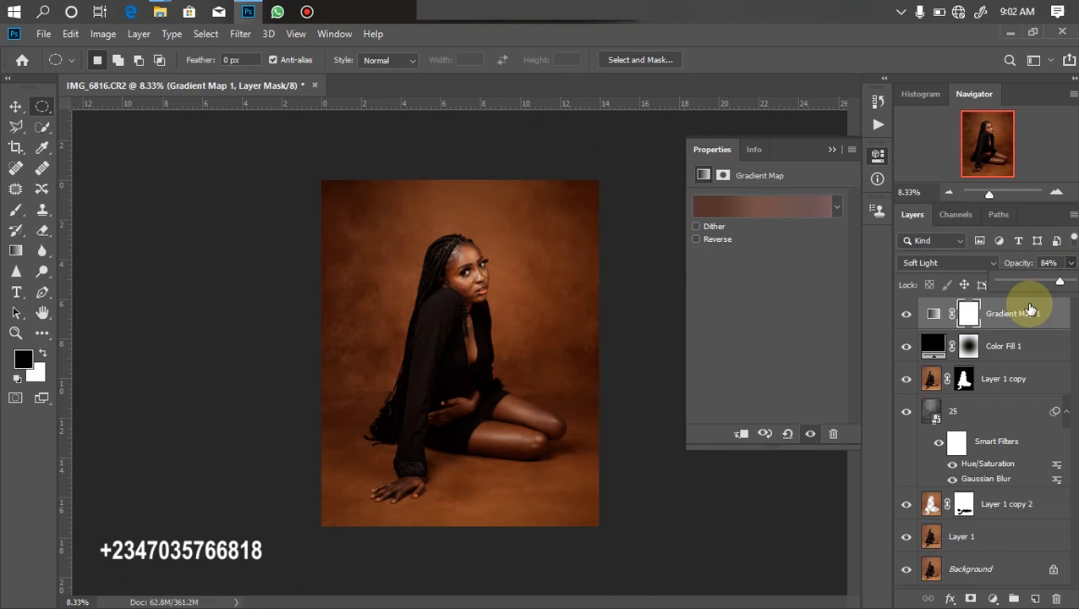
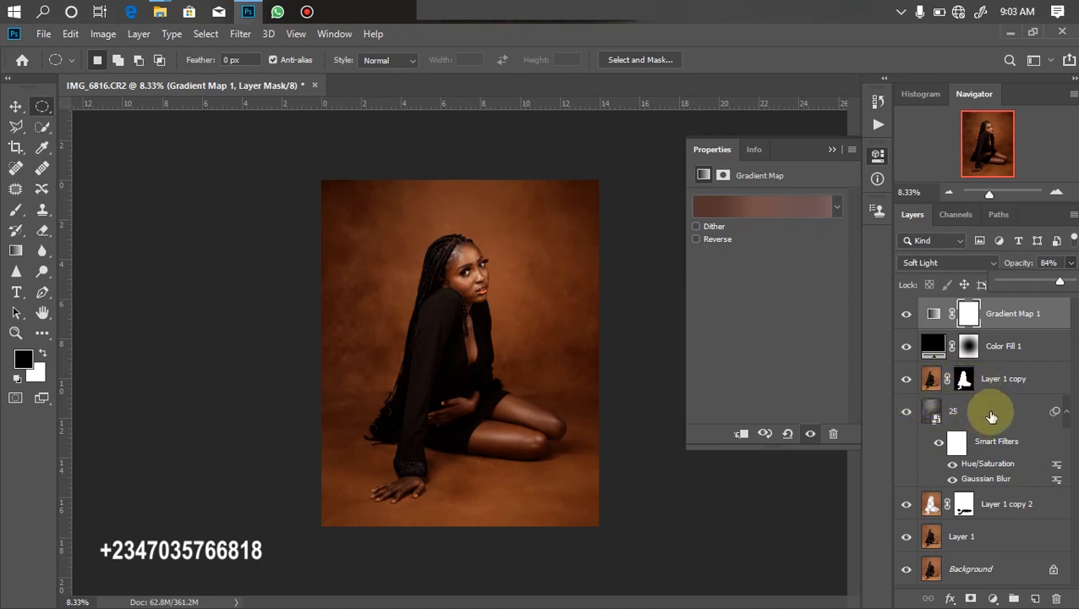
- Make layer 25 active, switch to File Explorer and open the upload folder inside reflex files > png 04
left_click(926, 414)
mouse_move(161, 11)
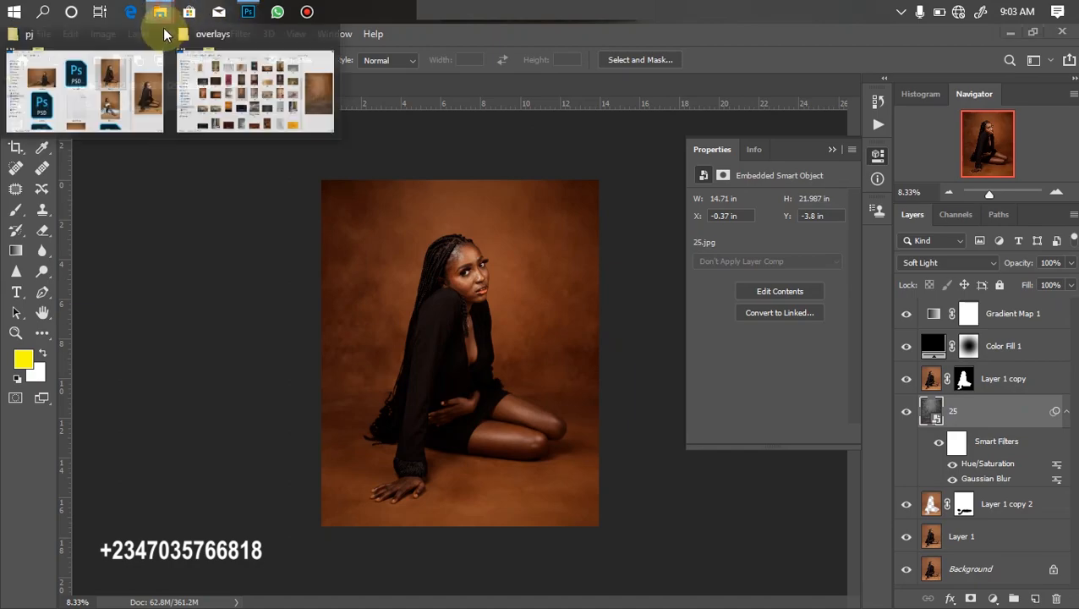
left_click(208, 80)
left_click(77, 79)
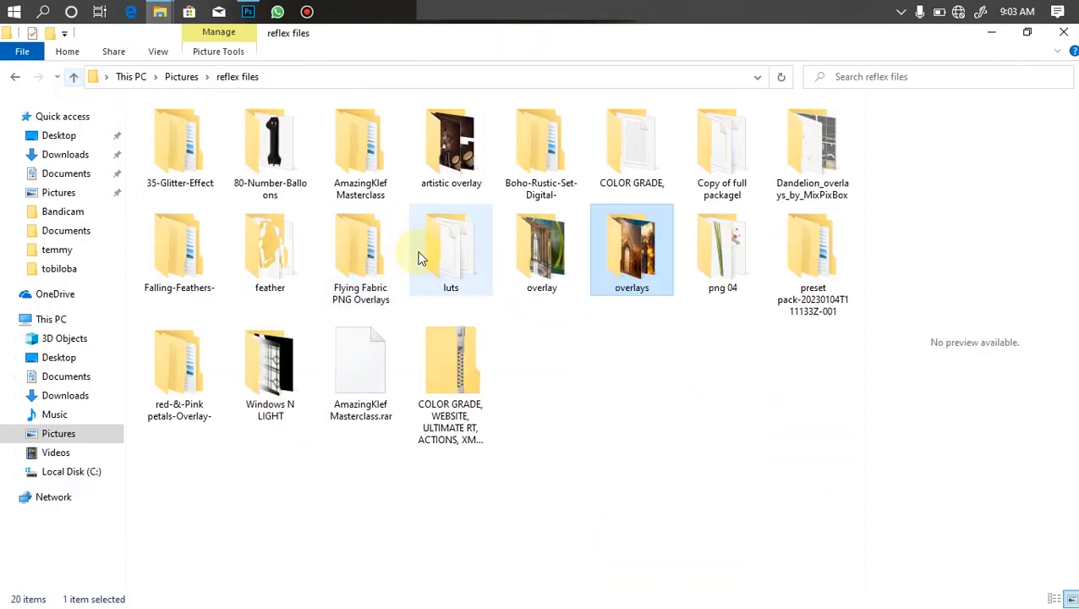
left_click(717, 269)
key("Return")
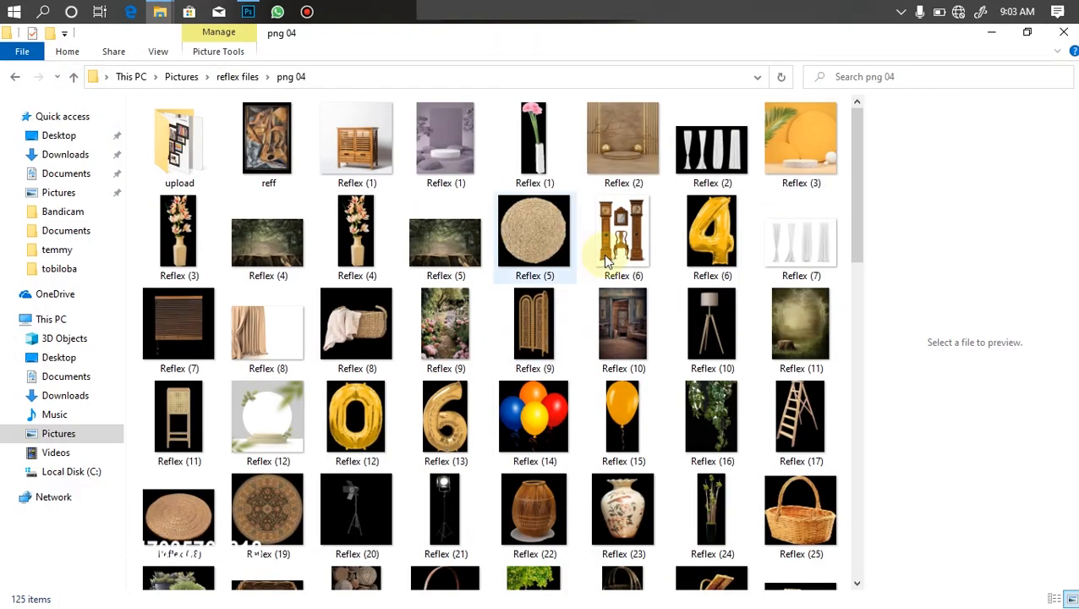
left_click(214, 169)
double_click(214, 169)
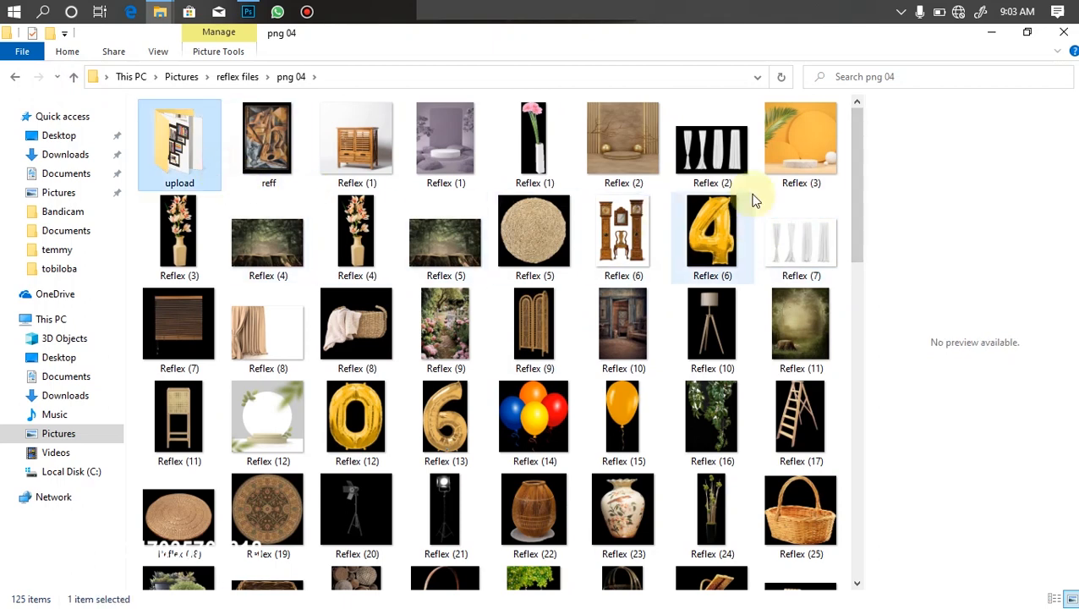
- Place tolex (11) above layer 25, scaled to about 9.63 × 6.83 in behind the model's head and upper body
left_click_drag(855, 174, 534, 405)
left_click(534, 391)
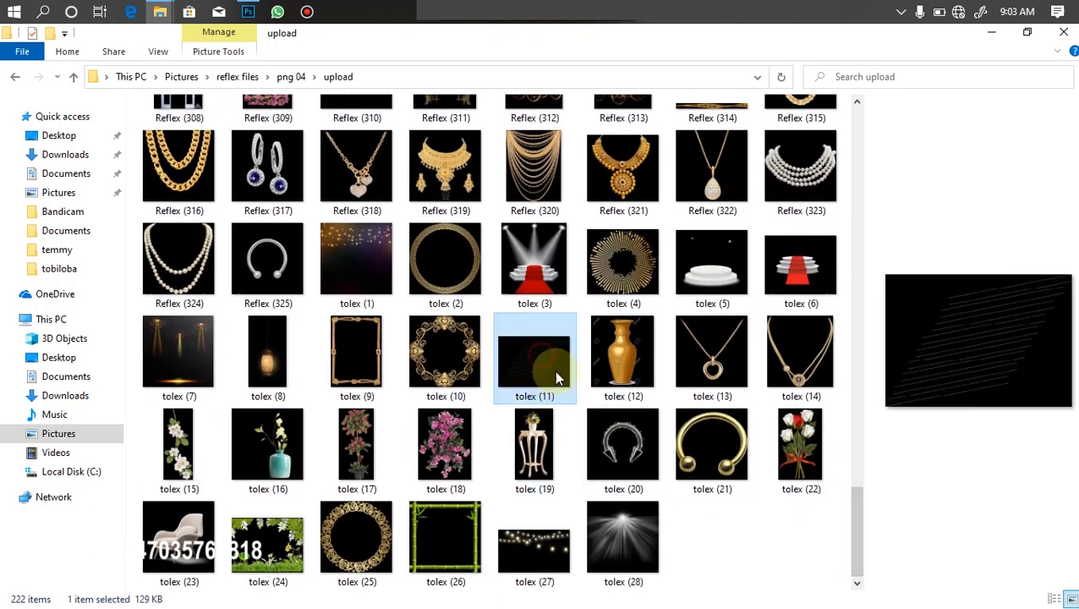
left_click_drag(559, 359, 440, 288)
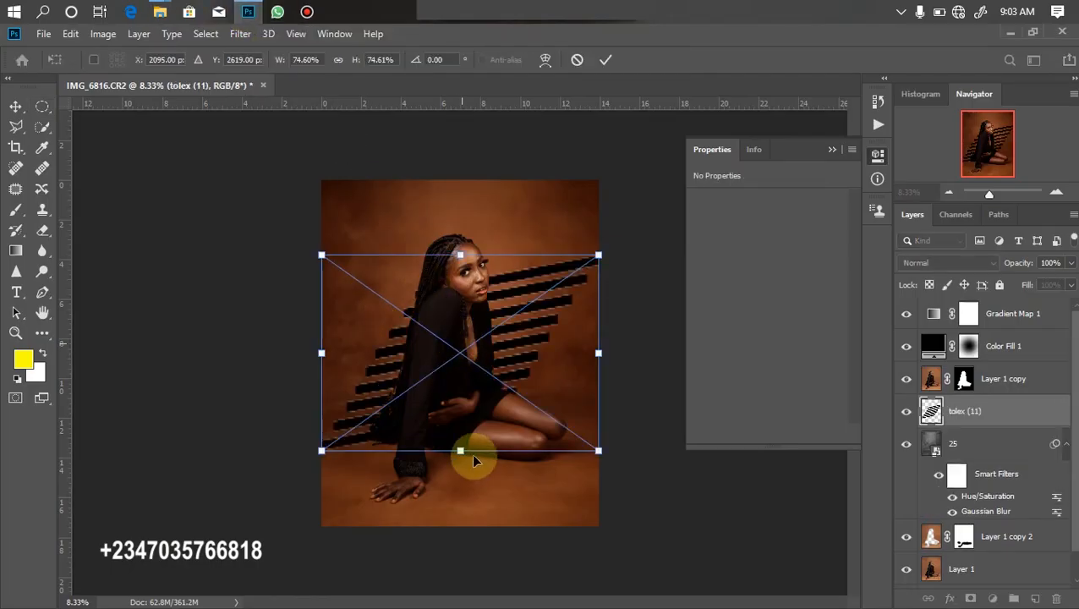
left_click_drag(456, 449, 457, 332)
key("Return")
key("m")
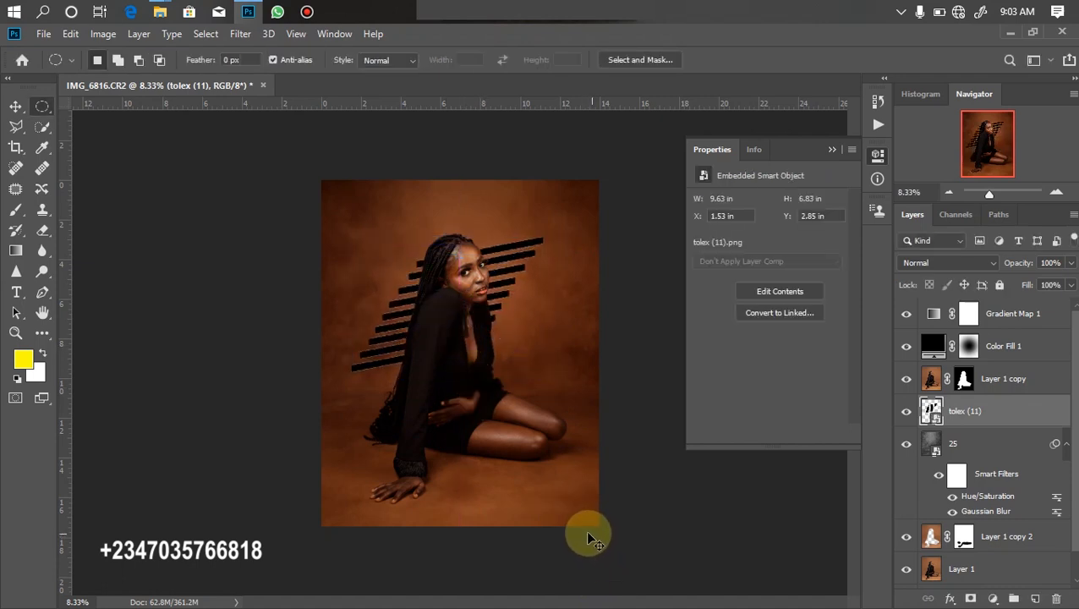
- Load the tolex (11) stripes as a selection, hide that layer and add a Curves adjustment layer masked to the stripes
left_click(930, 410, "ctrl")
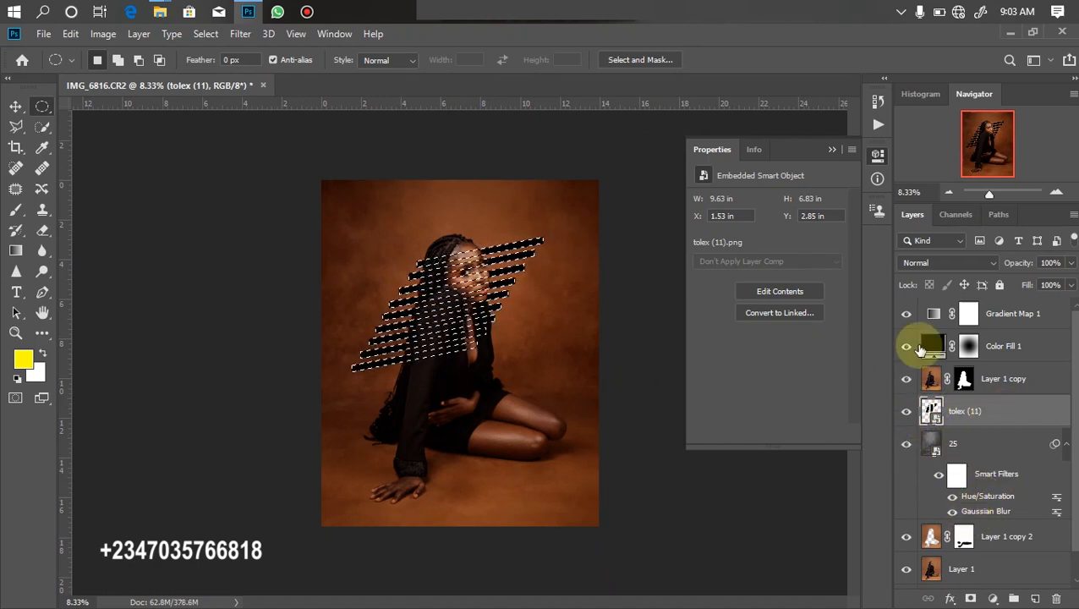
left_click(905, 411)
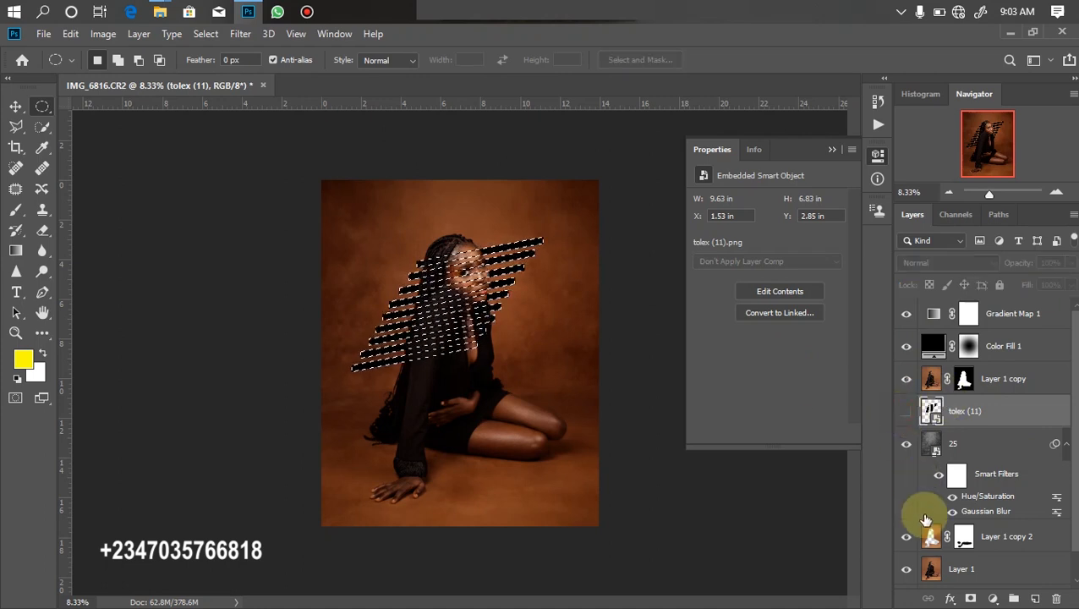
left_click(993, 598)
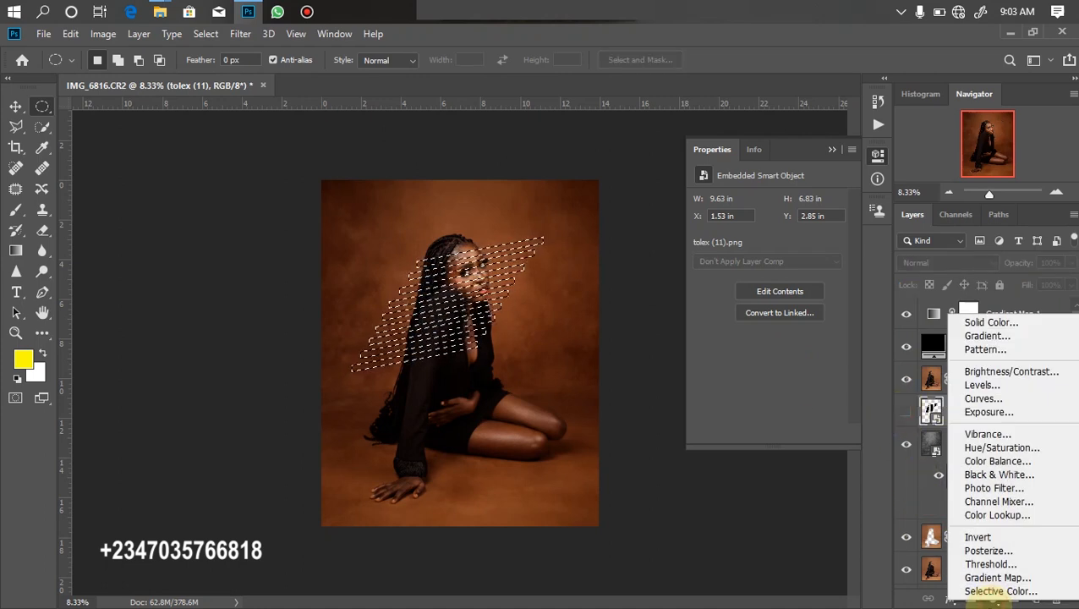
left_click(979, 398)
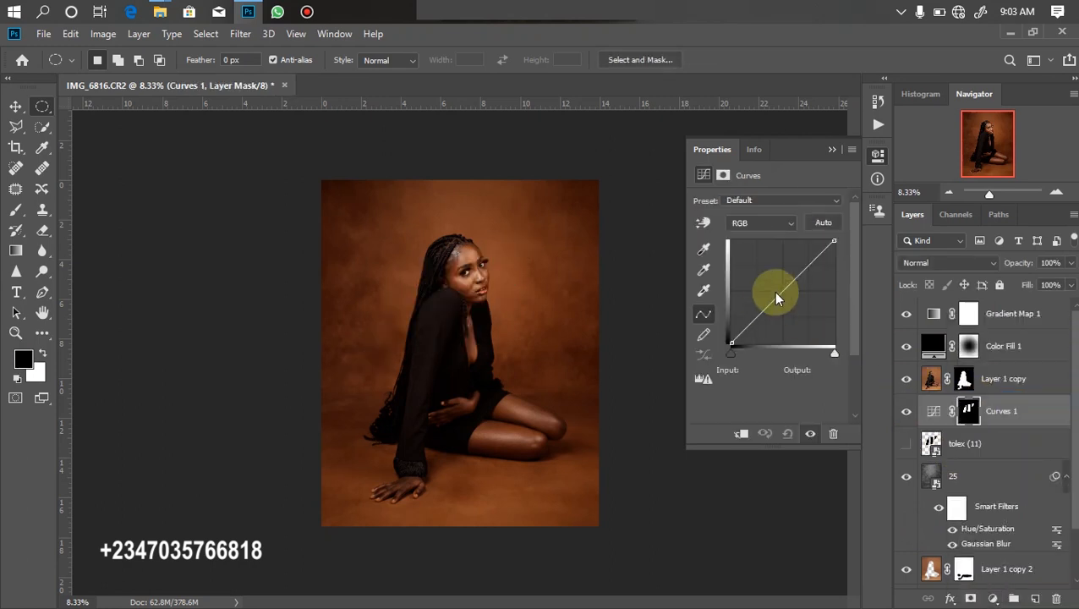
- Raise the Curves 1 midtones at input 101 to brighten the stripes and feather the layer's mask to 36.7 px
left_click_drag(775, 289, 771, 281)
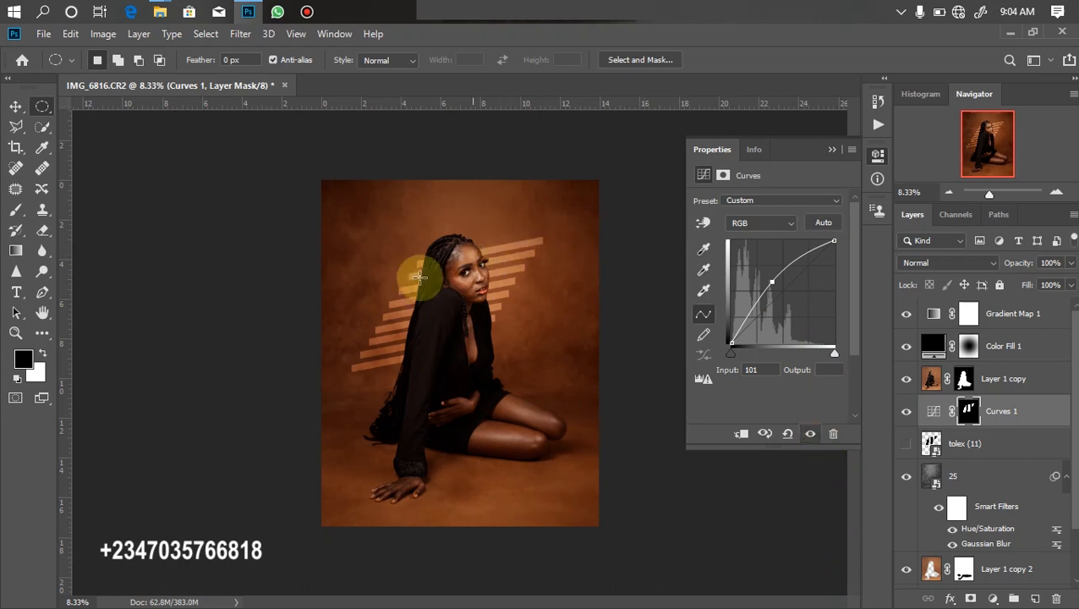
left_click(968, 412)
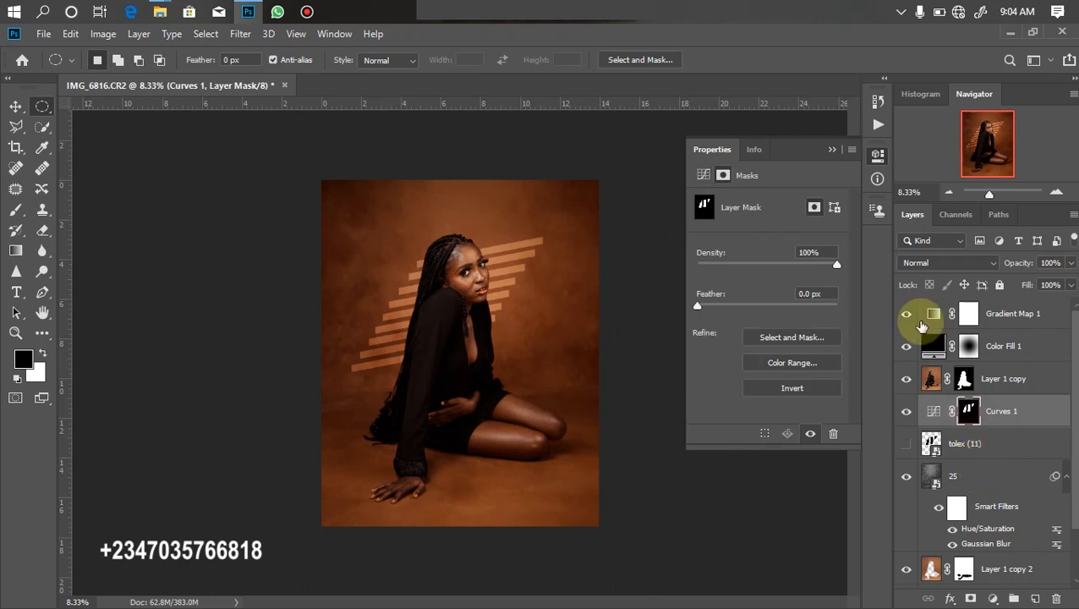
left_click_drag(697, 306, 765, 308)
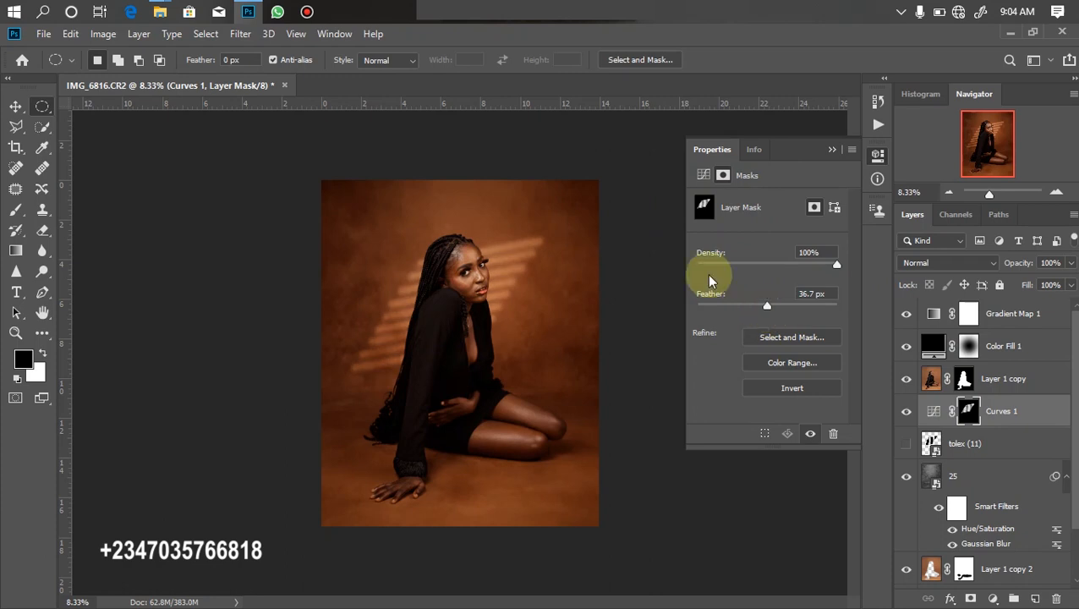